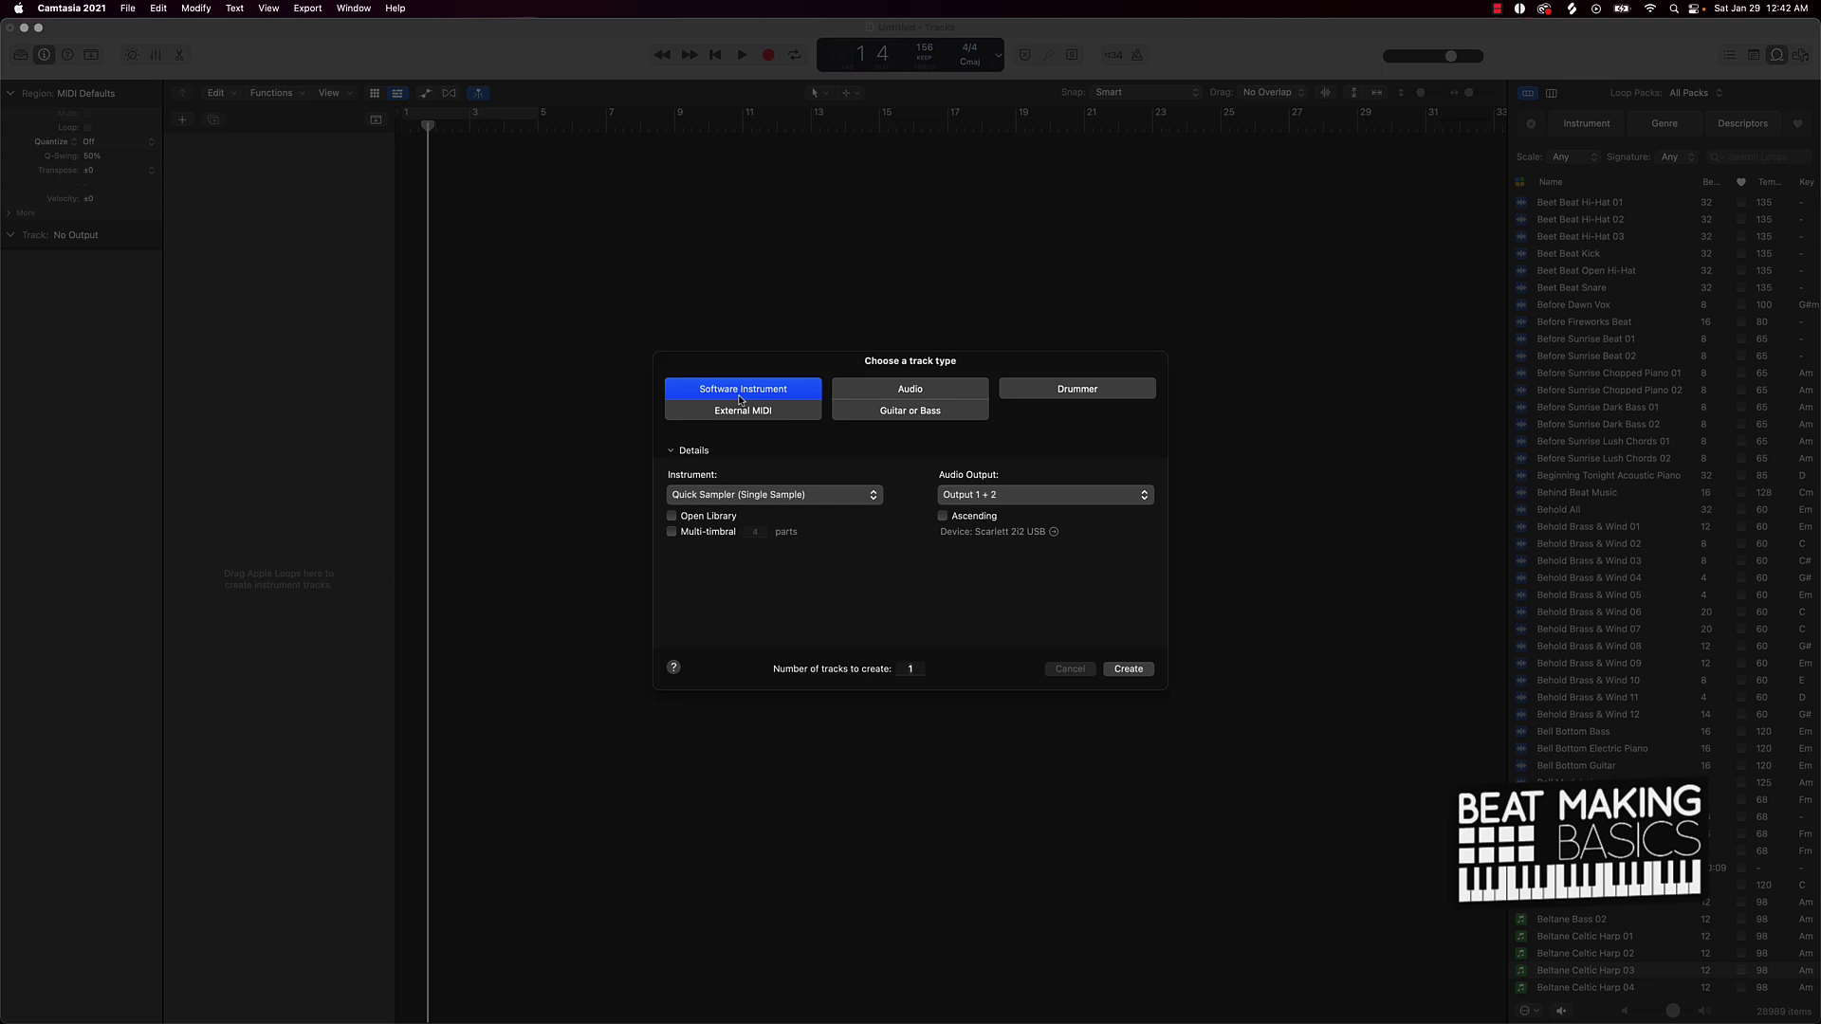
- Create a new instrument track, Inst 1, with an empty stereo Quick Sampler
{"action": "left_click", "coordinate": [704, 497]}
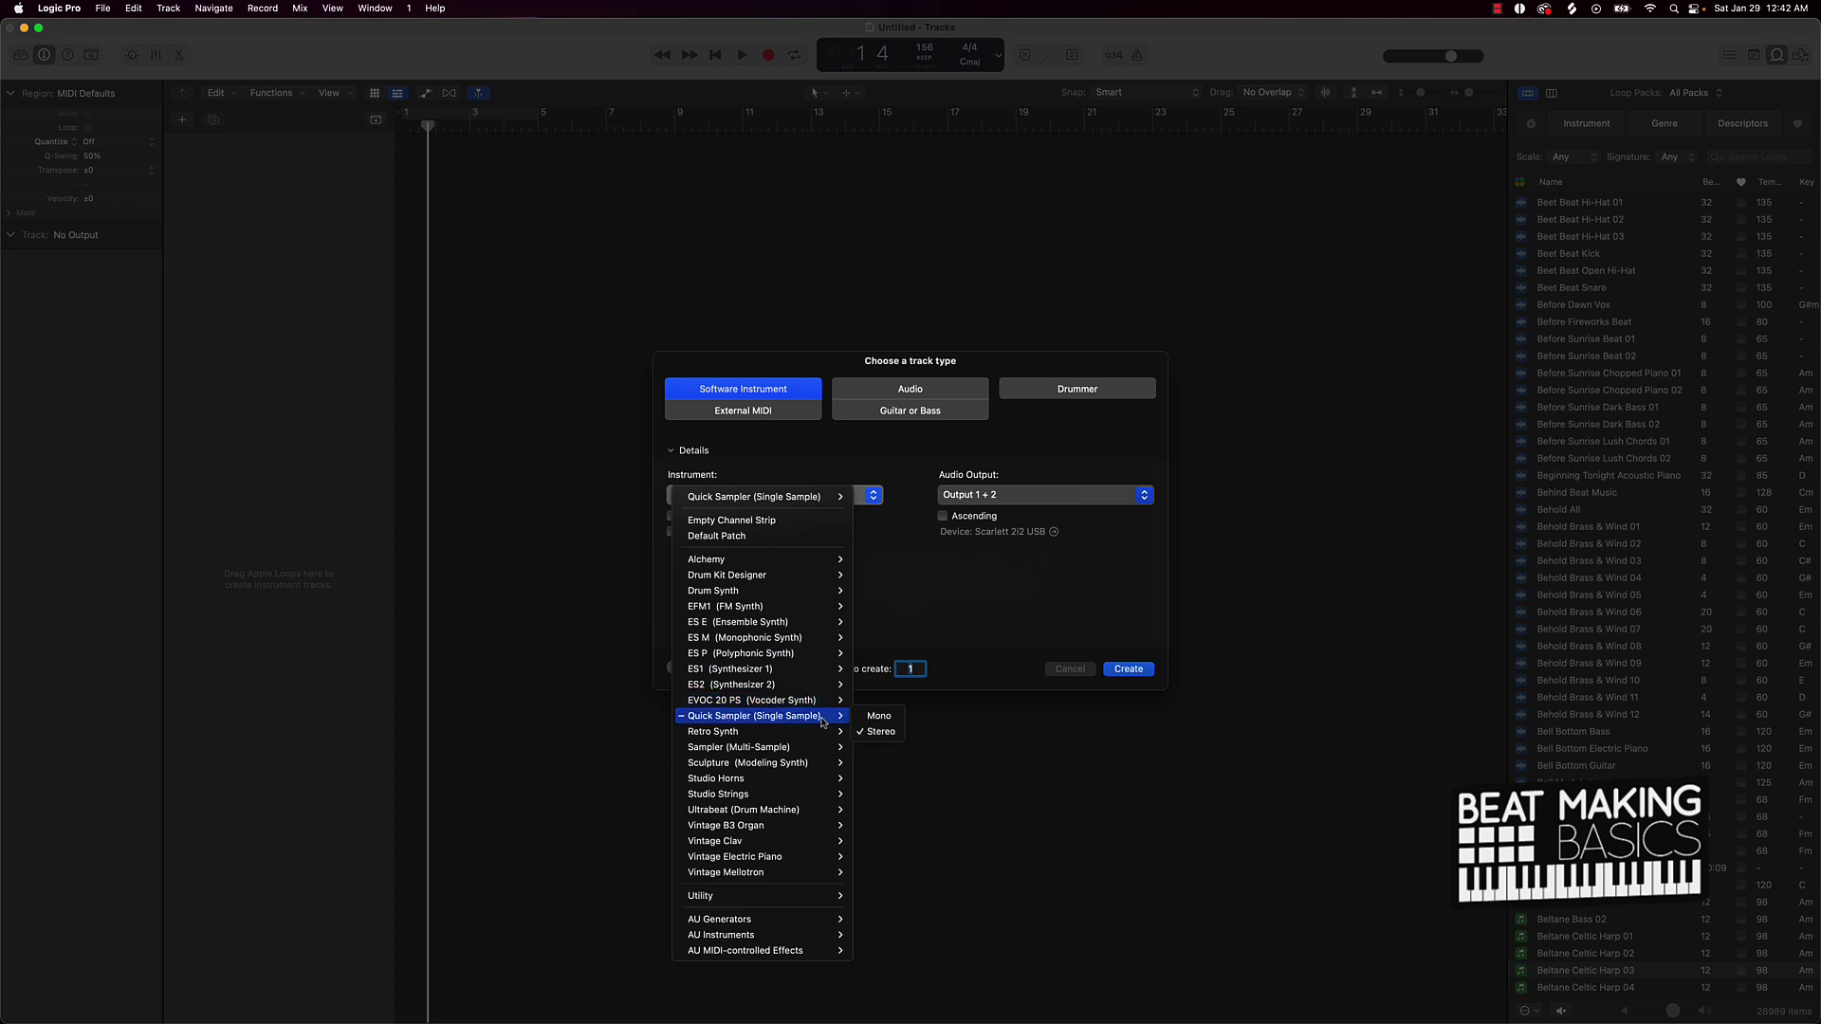
{"action": "left_click", "coordinate": [1113, 690]}
{"action": "left_click", "coordinate": [1127, 670]}
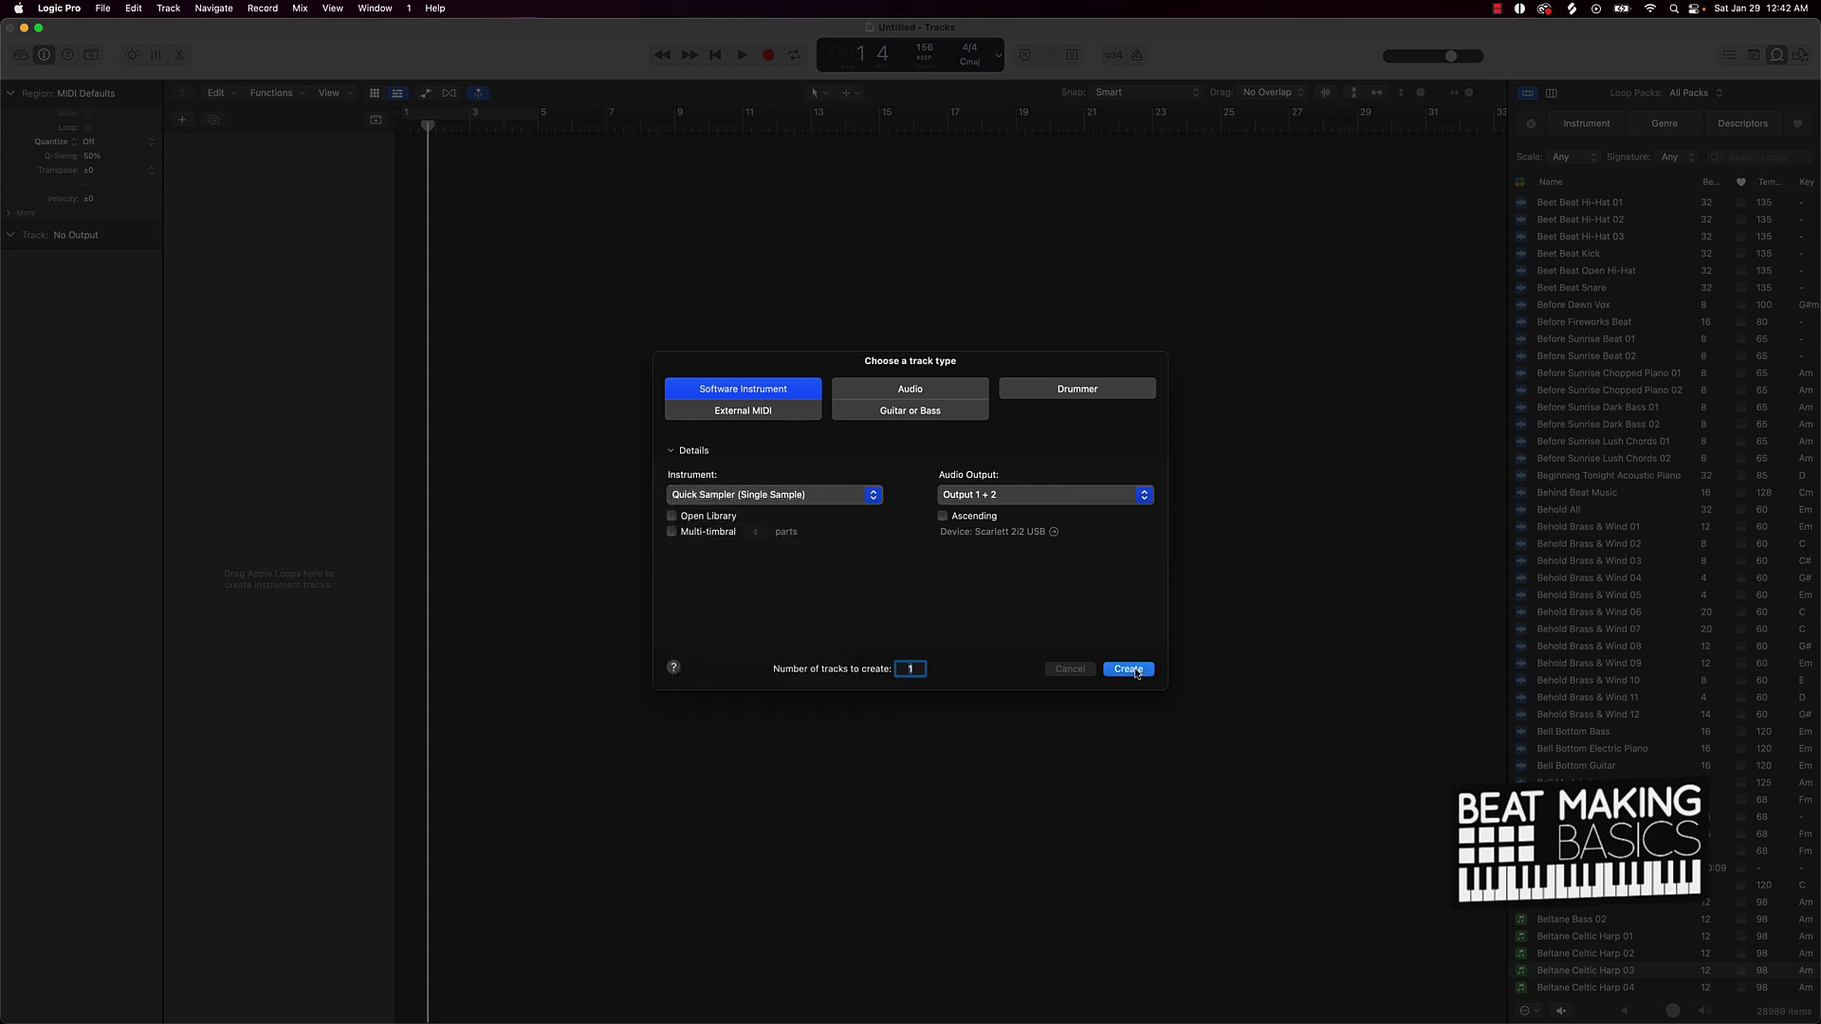
{"action": "mouse_move", "coordinate": [774, 512]}
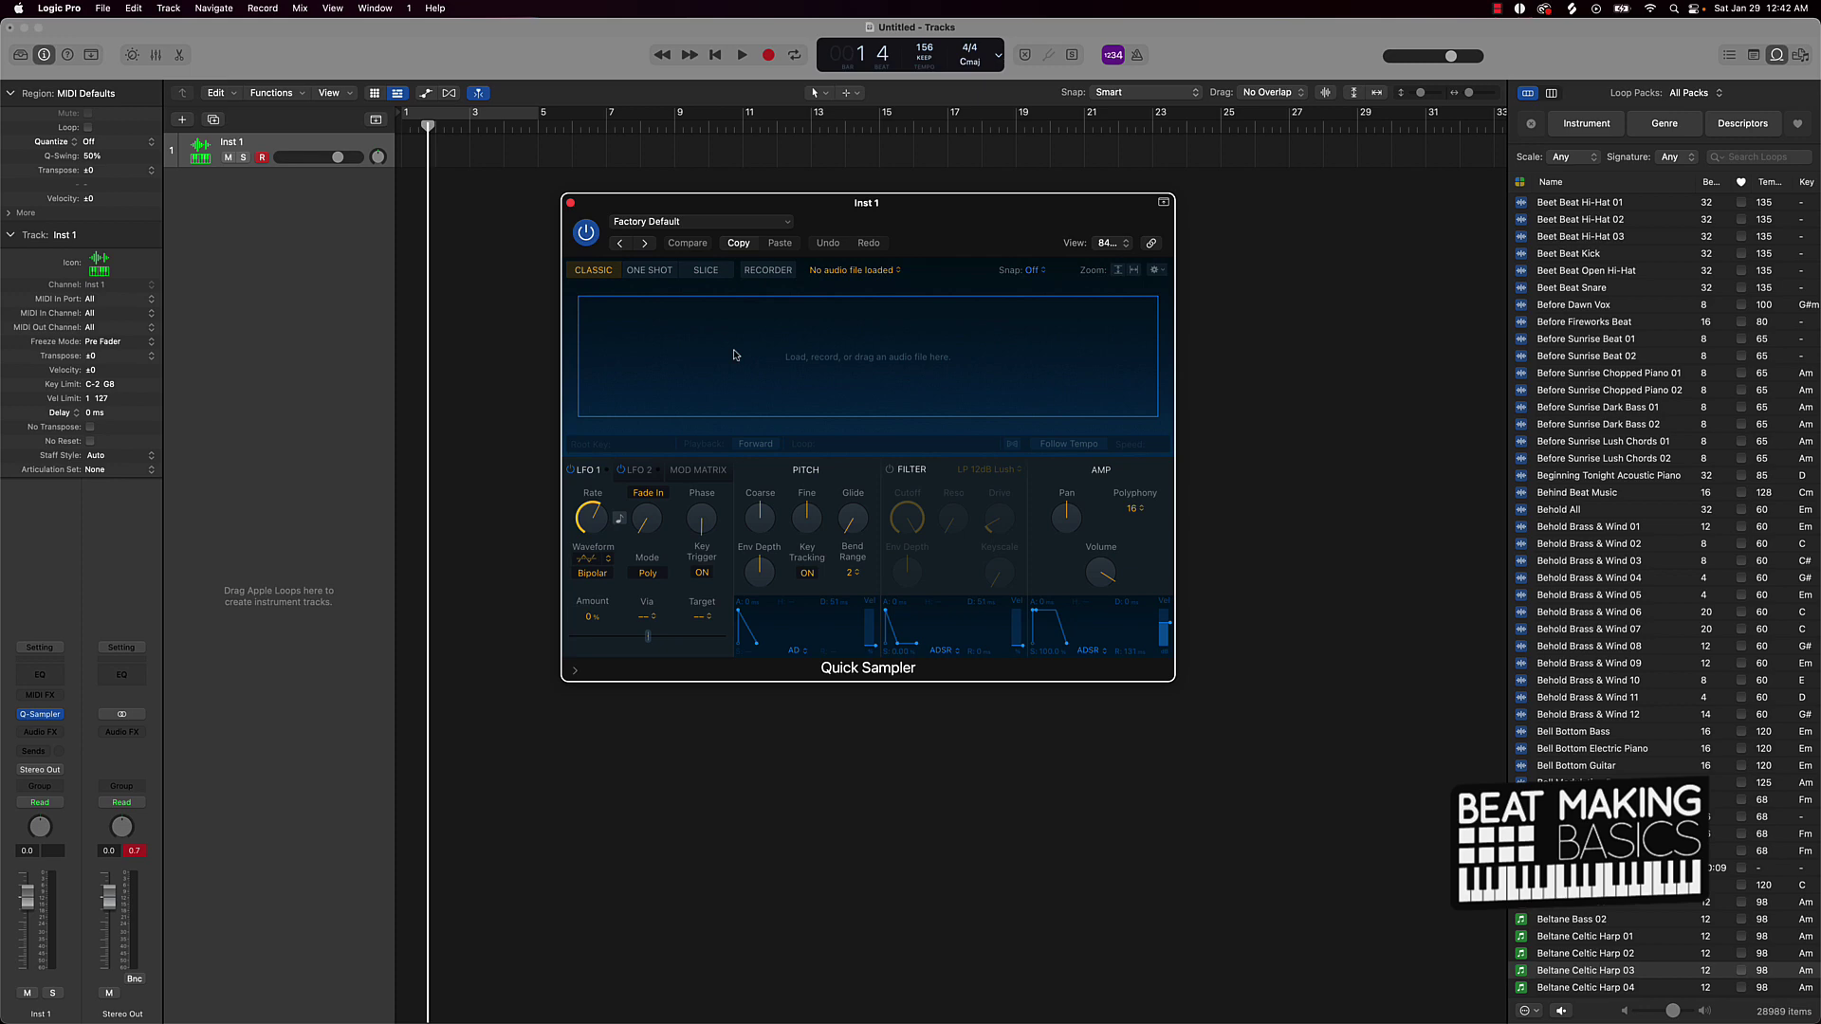
- Reset the loop browser's filters
{"action": "left_click", "coordinate": [1777, 58]}
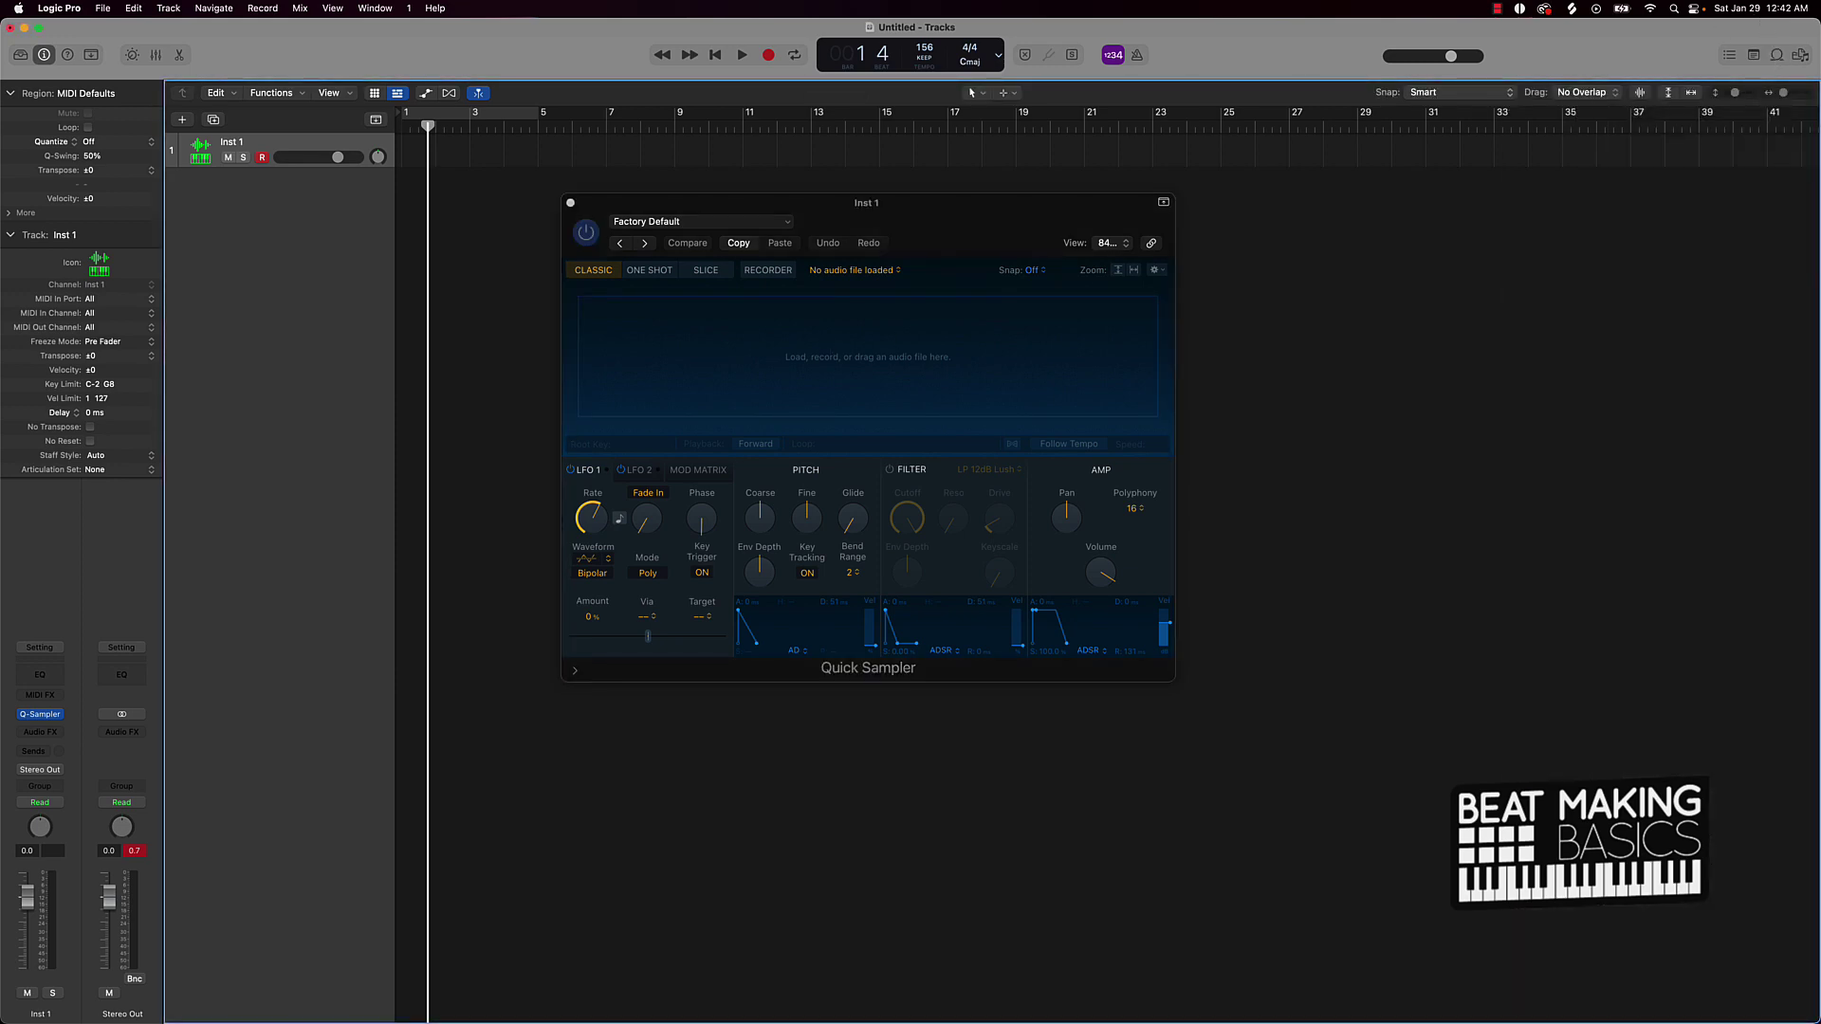
{"action": "left_click", "coordinate": [1778, 59]}
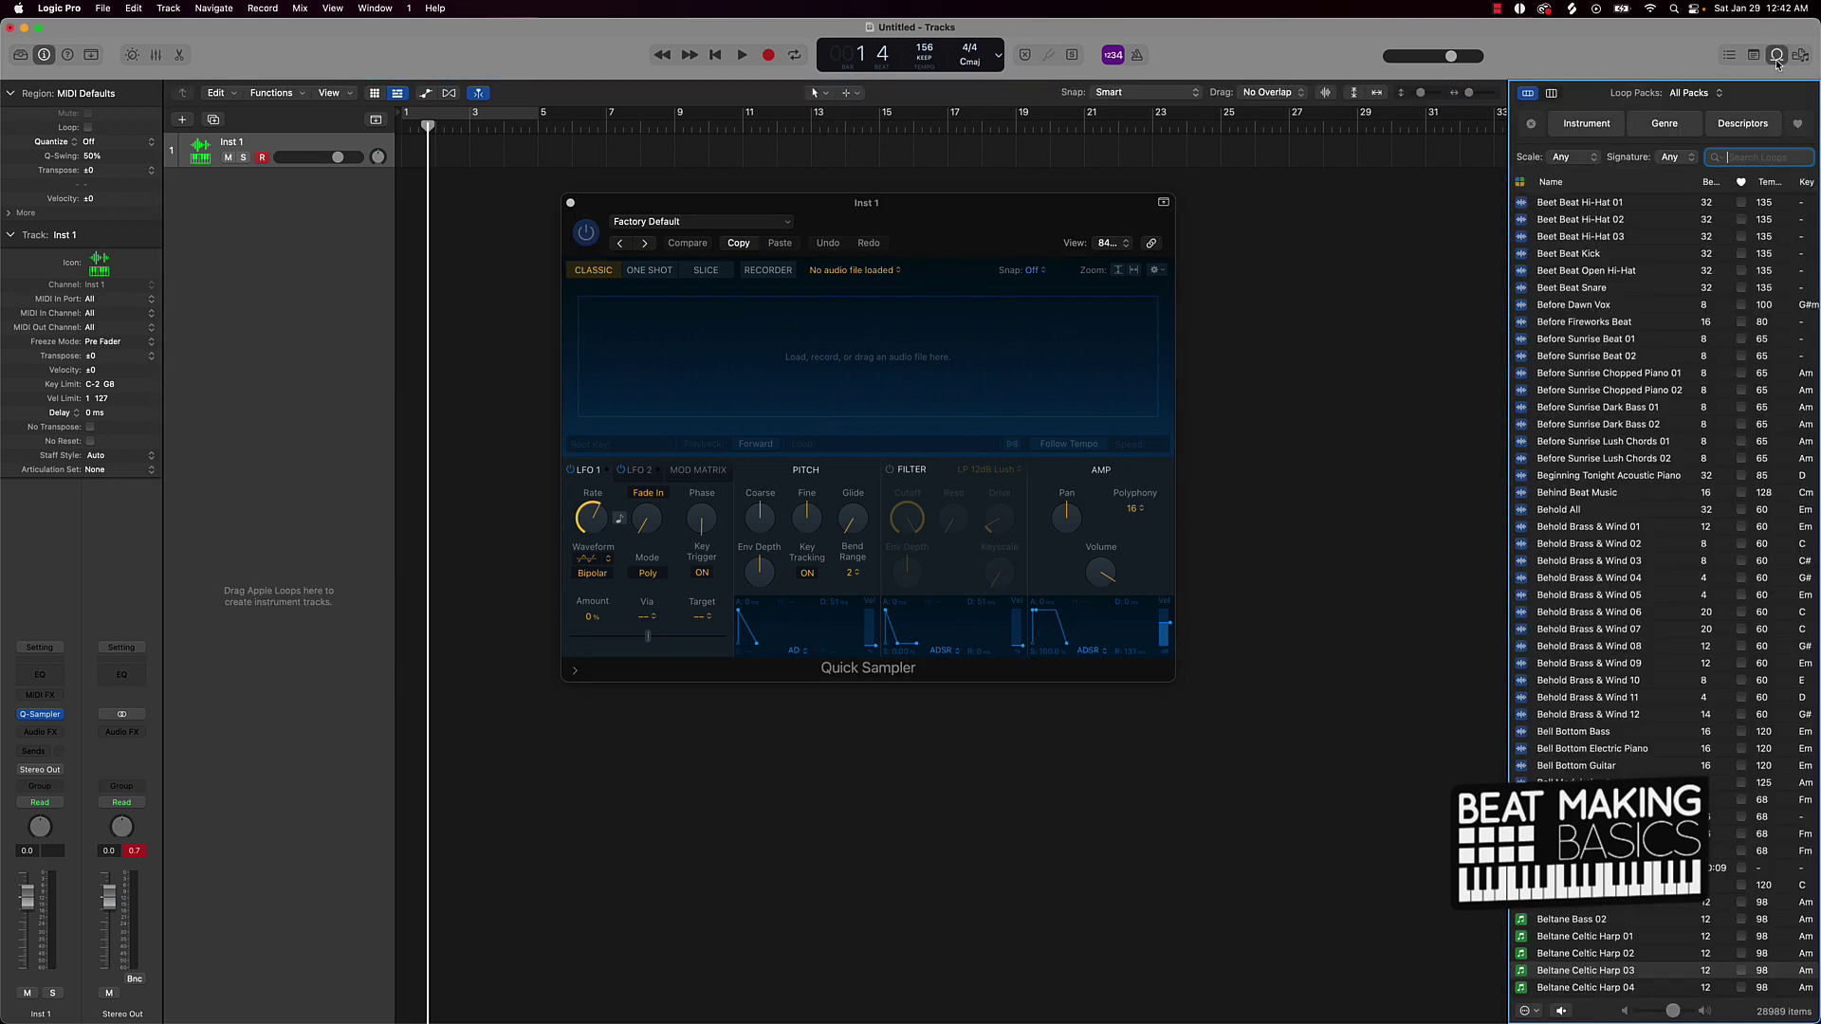
{"action": "left_click", "coordinate": [1533, 124]}
{"action": "left_click", "coordinate": [1775, 57]}
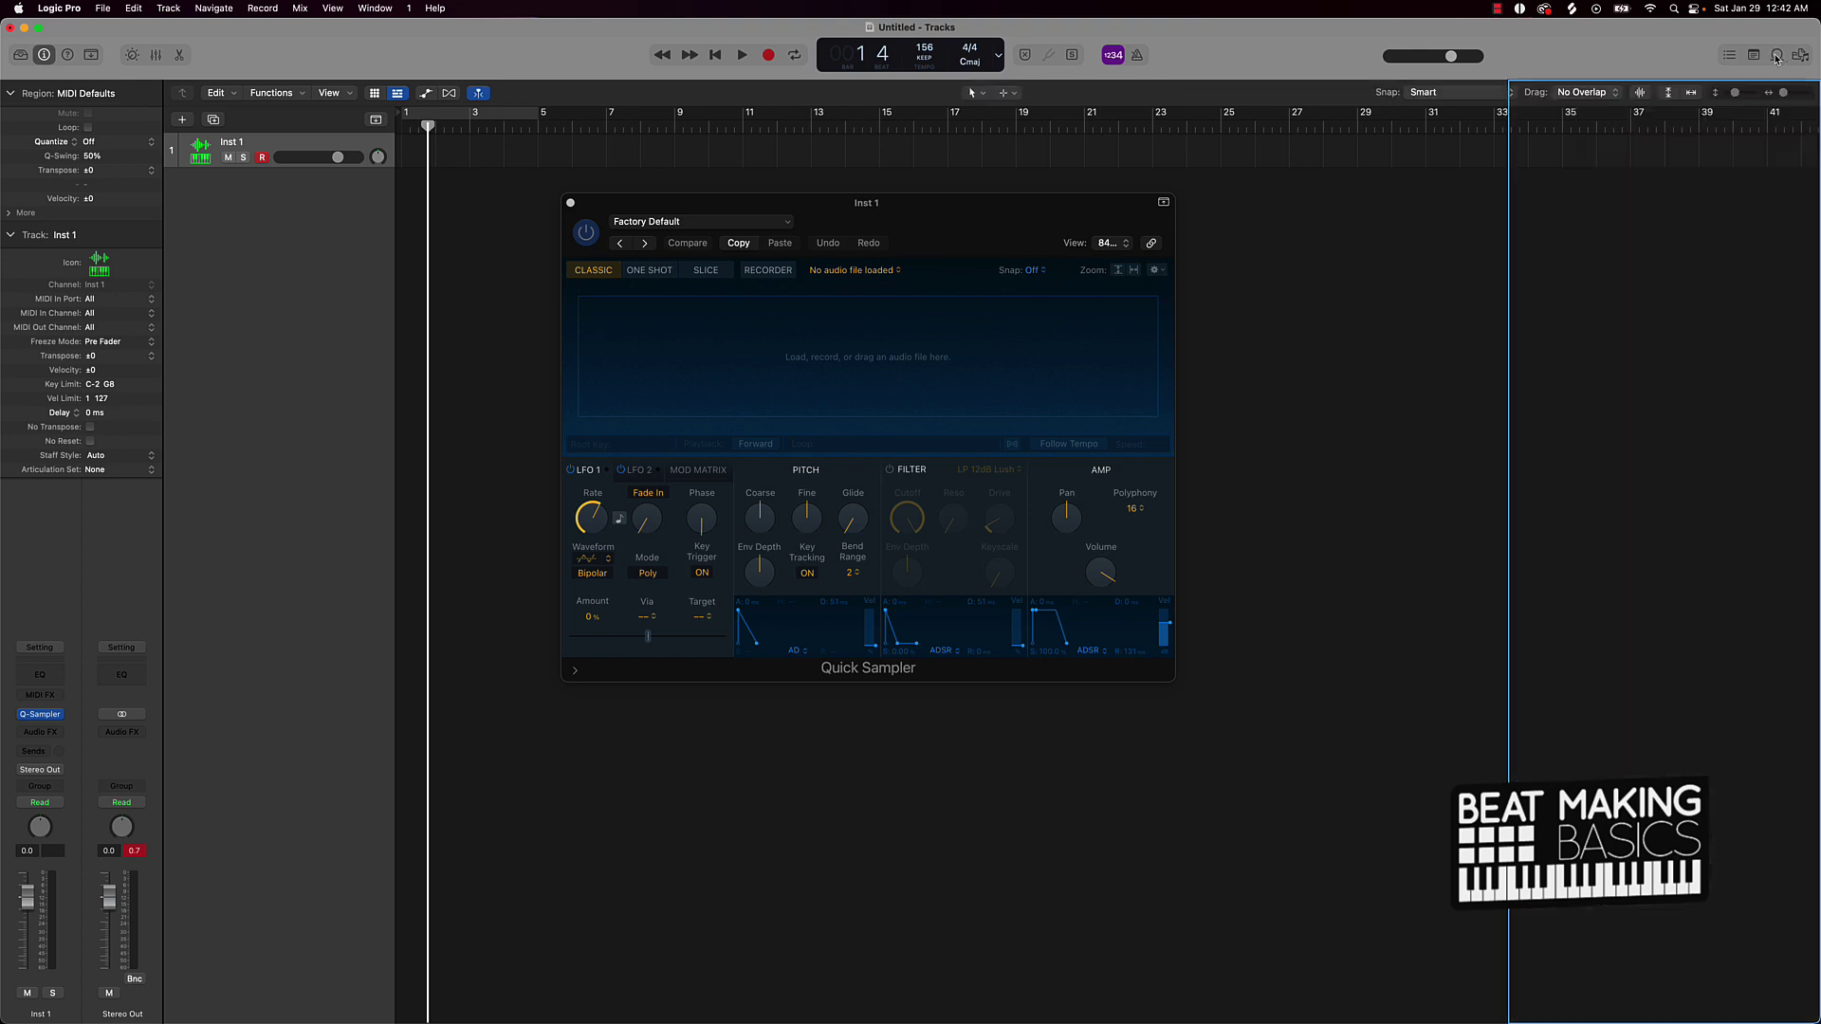
{"action": "left_click", "coordinate": [1776, 57]}
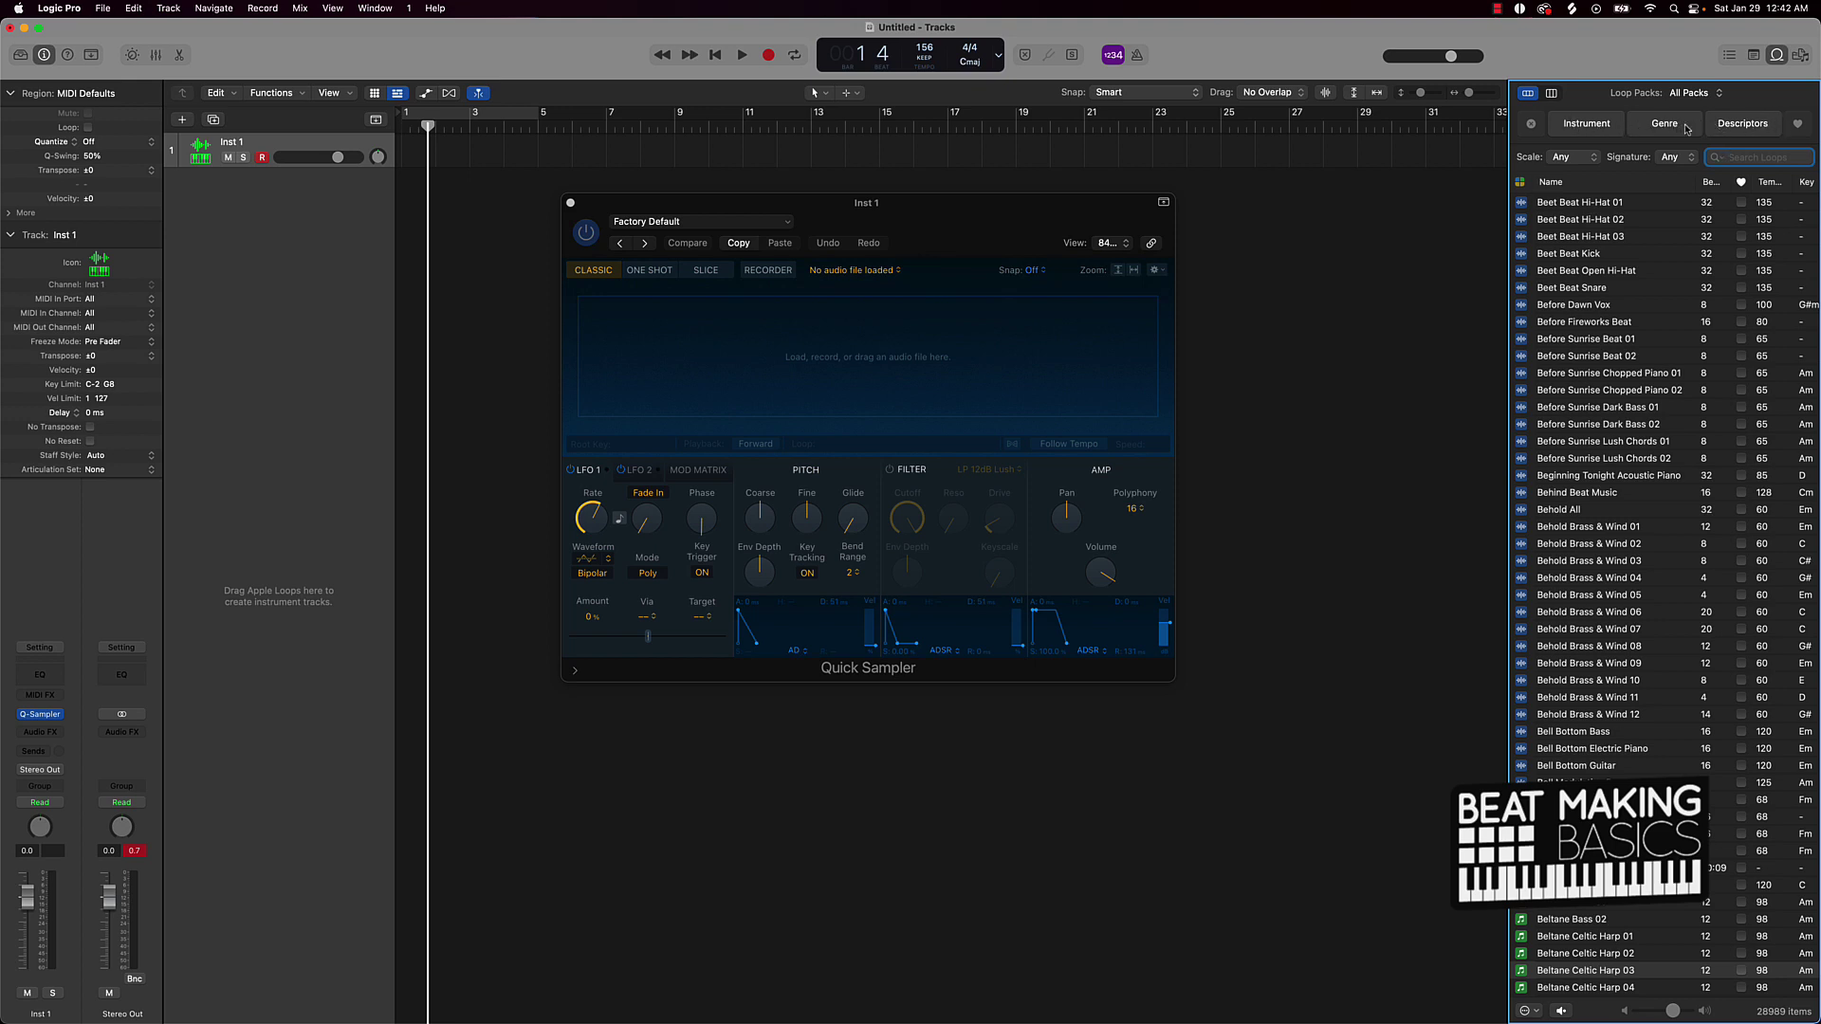
- Filter loops to the Piano instrument and preview 70s Rock Piano 01
{"action": "left_click", "coordinate": [1599, 127]}
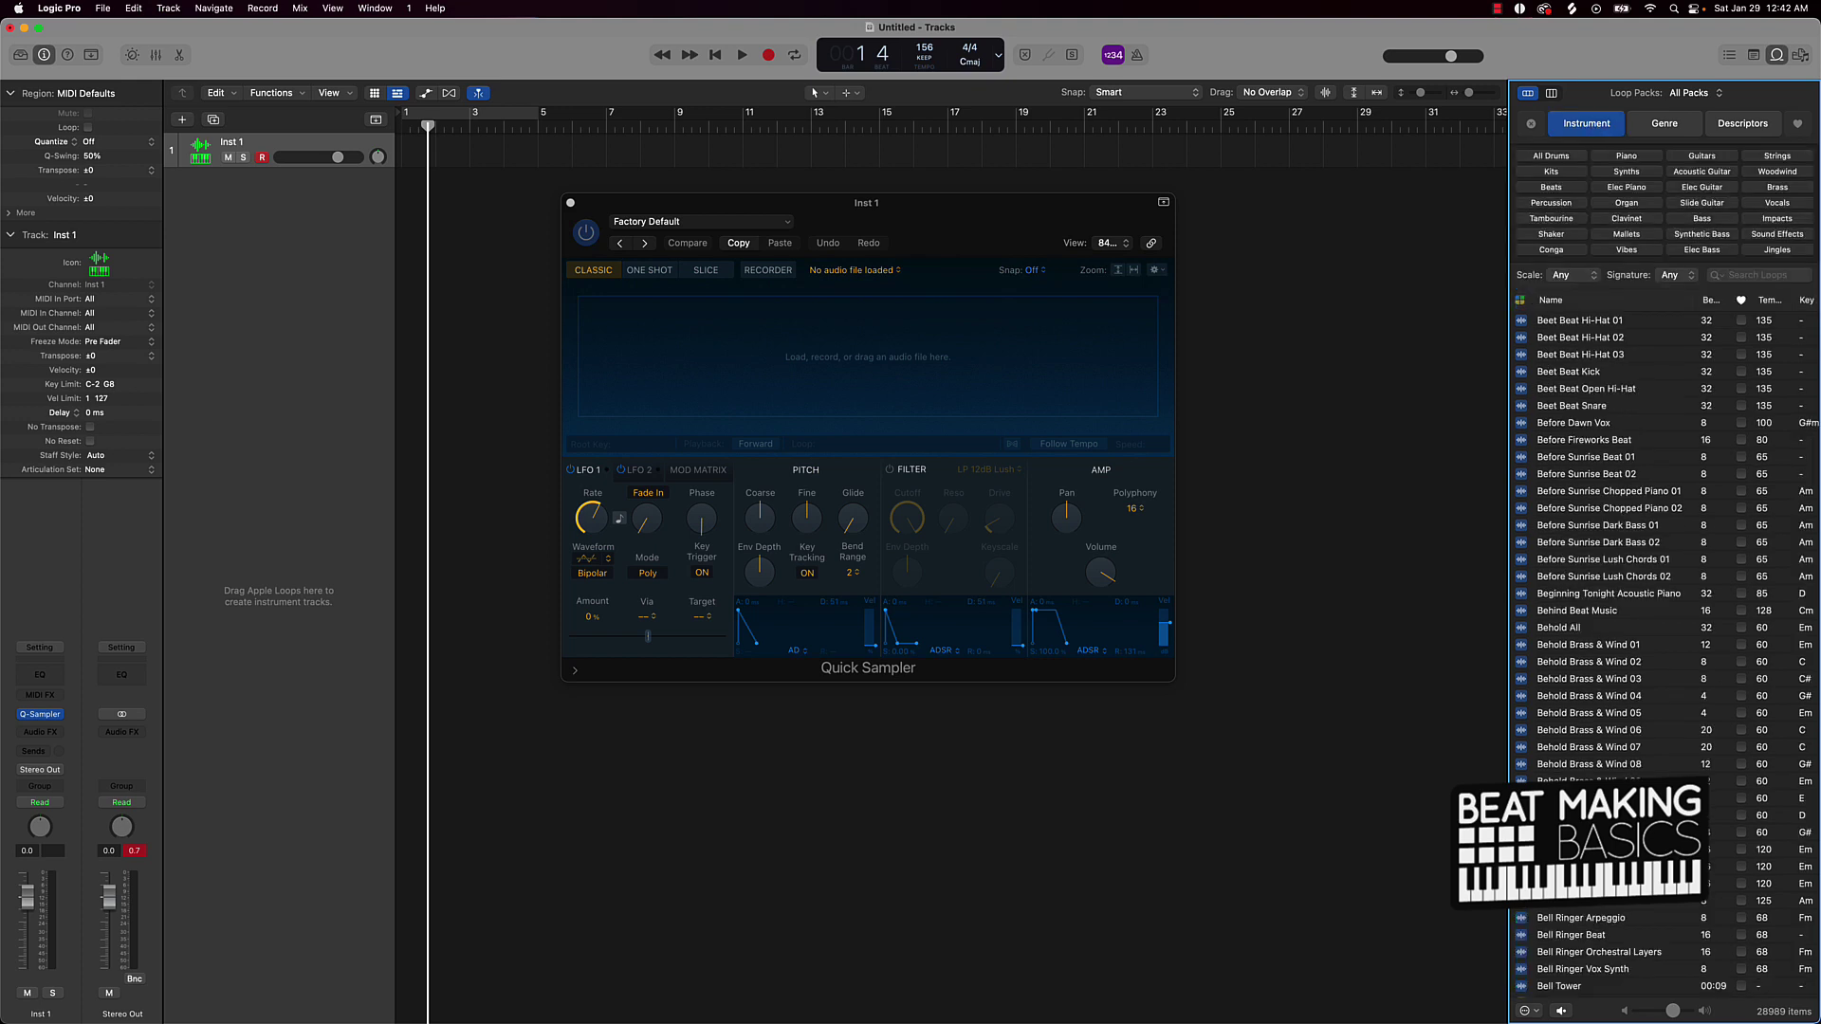
{"action": "left_click", "coordinate": [1627, 156]}
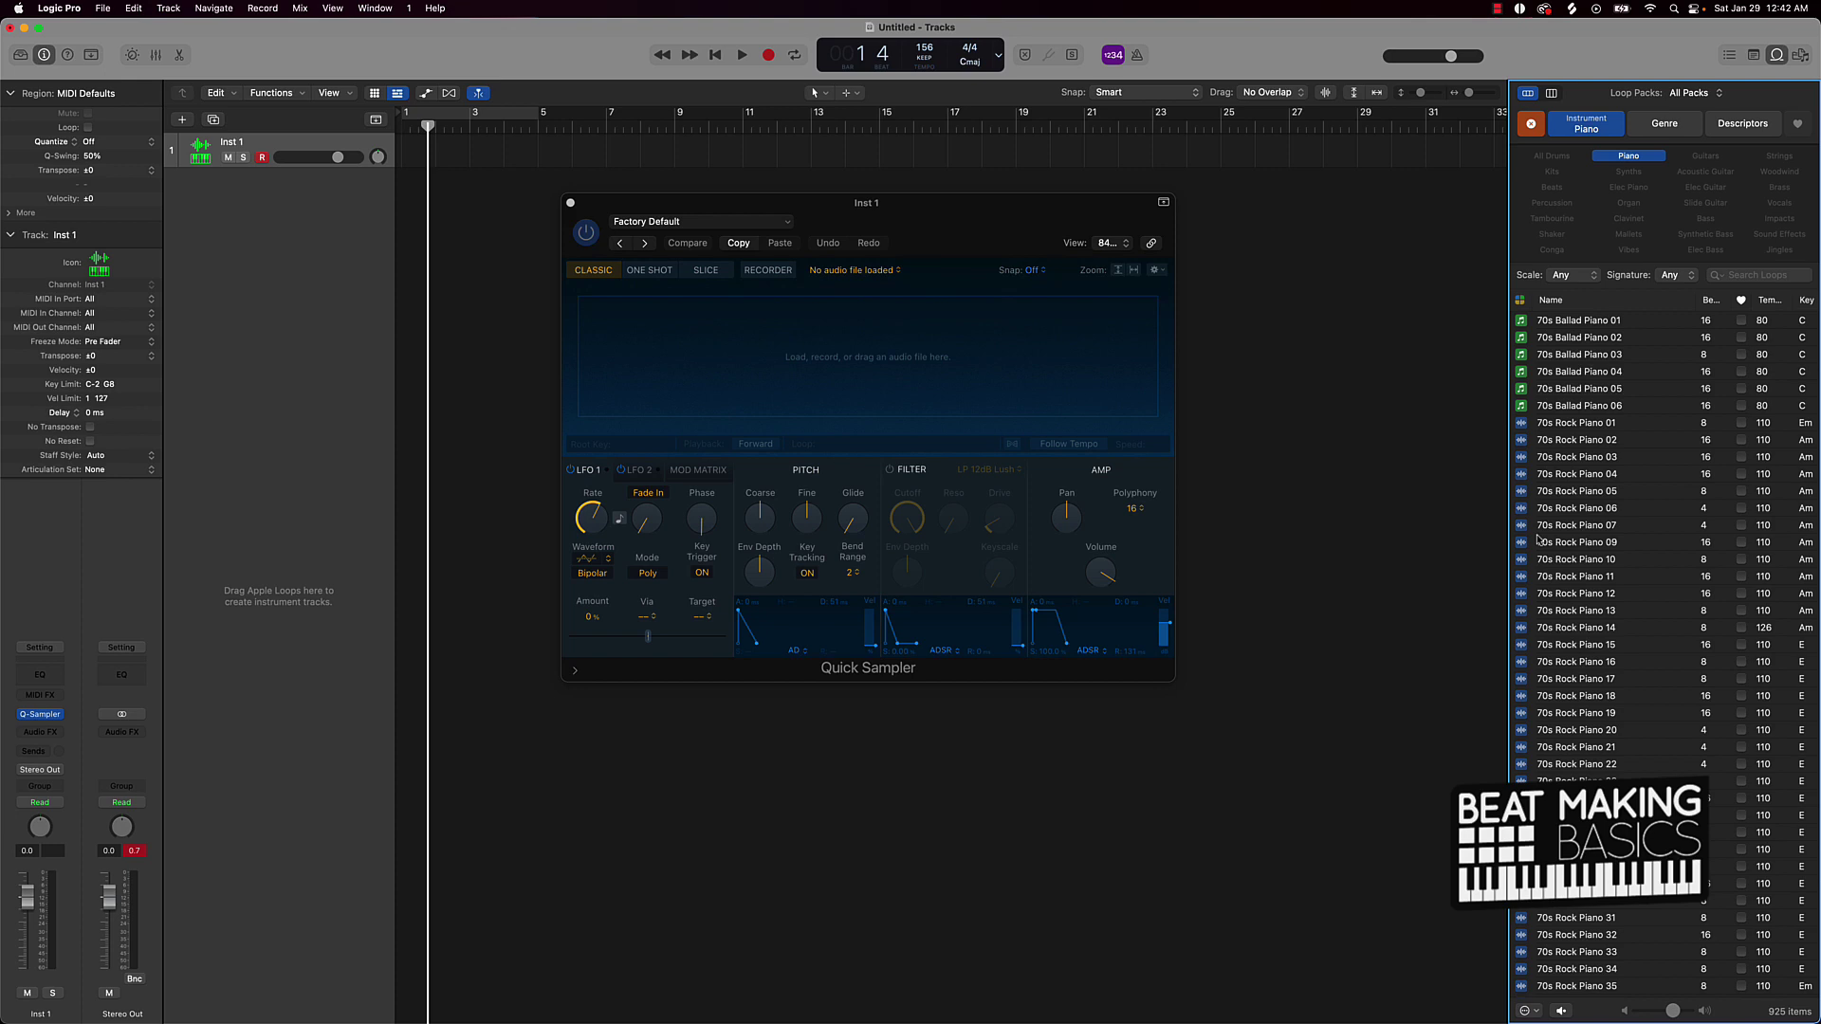
{"action": "left_click", "coordinate": [1562, 431]}
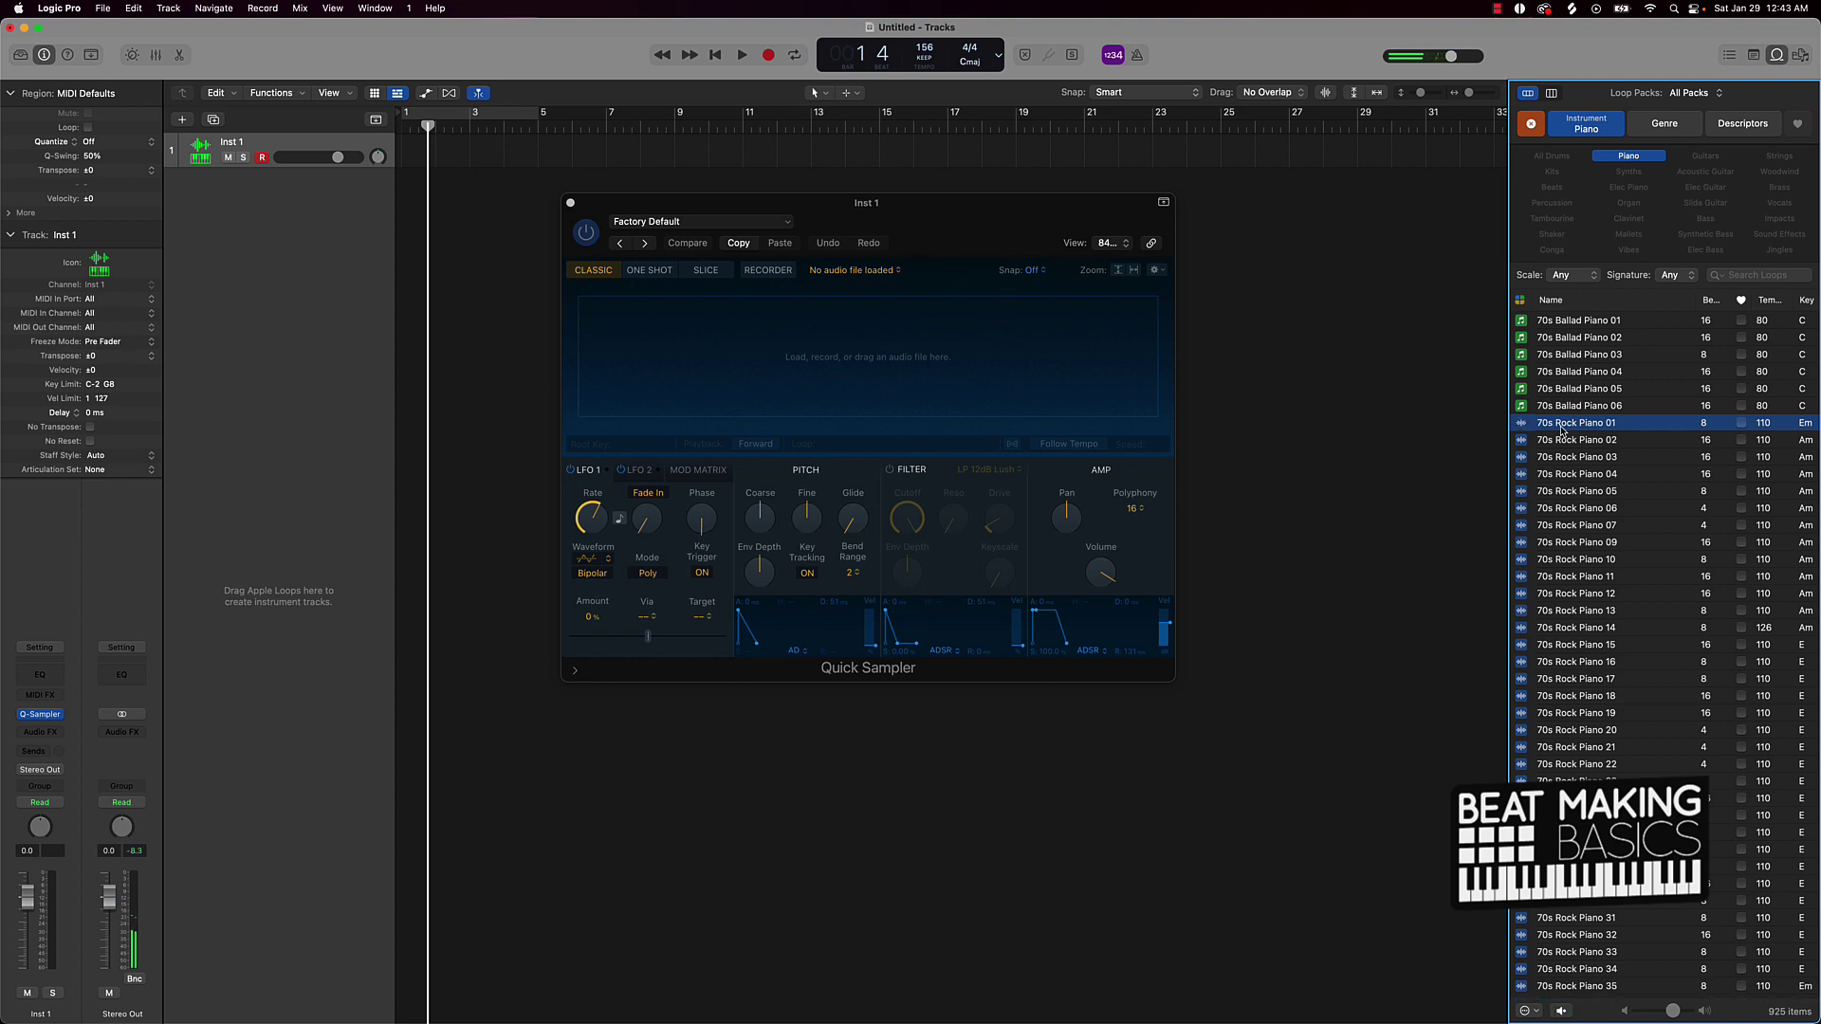
- Load 70s Rock Piano 01 into Quick Sampler unaltered with looping set to No Loop
{"action": "left_click_drag", "start_coordinate": [1562, 432], "coordinate": [800, 384]}
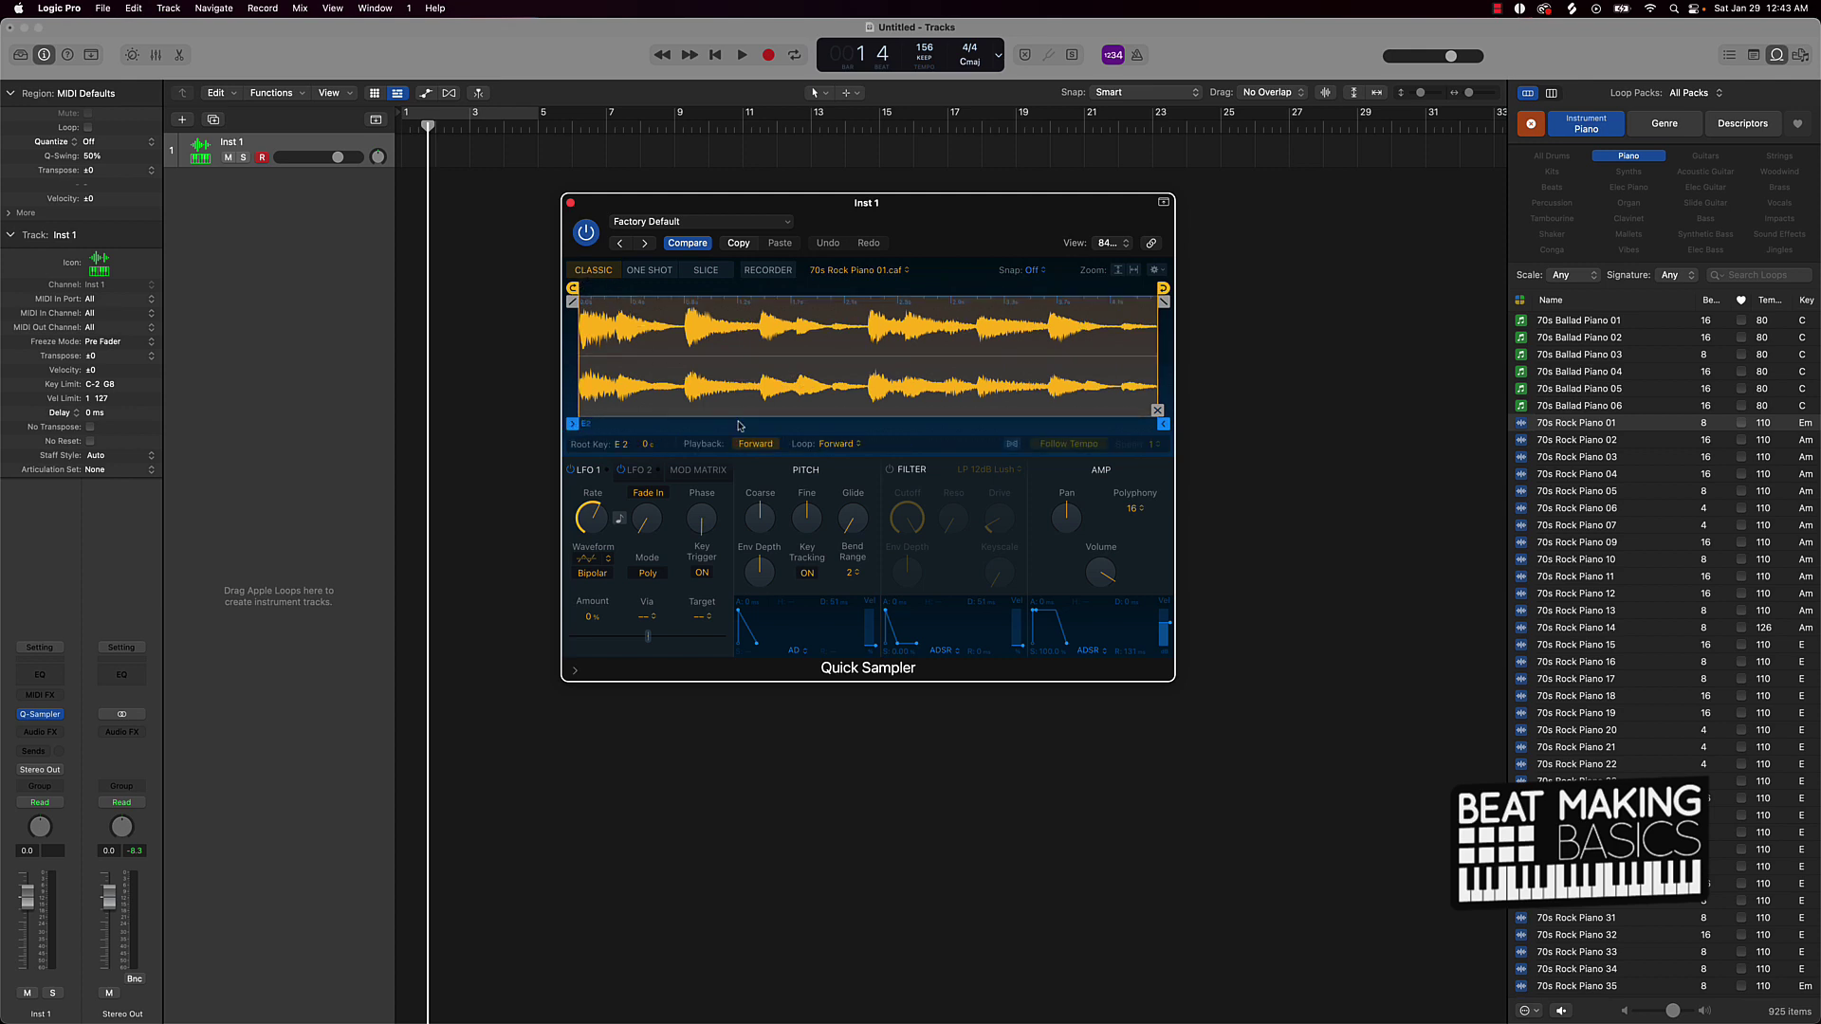
{"action": "left_click", "coordinate": [840, 447]}
{"action": "left_click", "coordinate": [840, 426]}
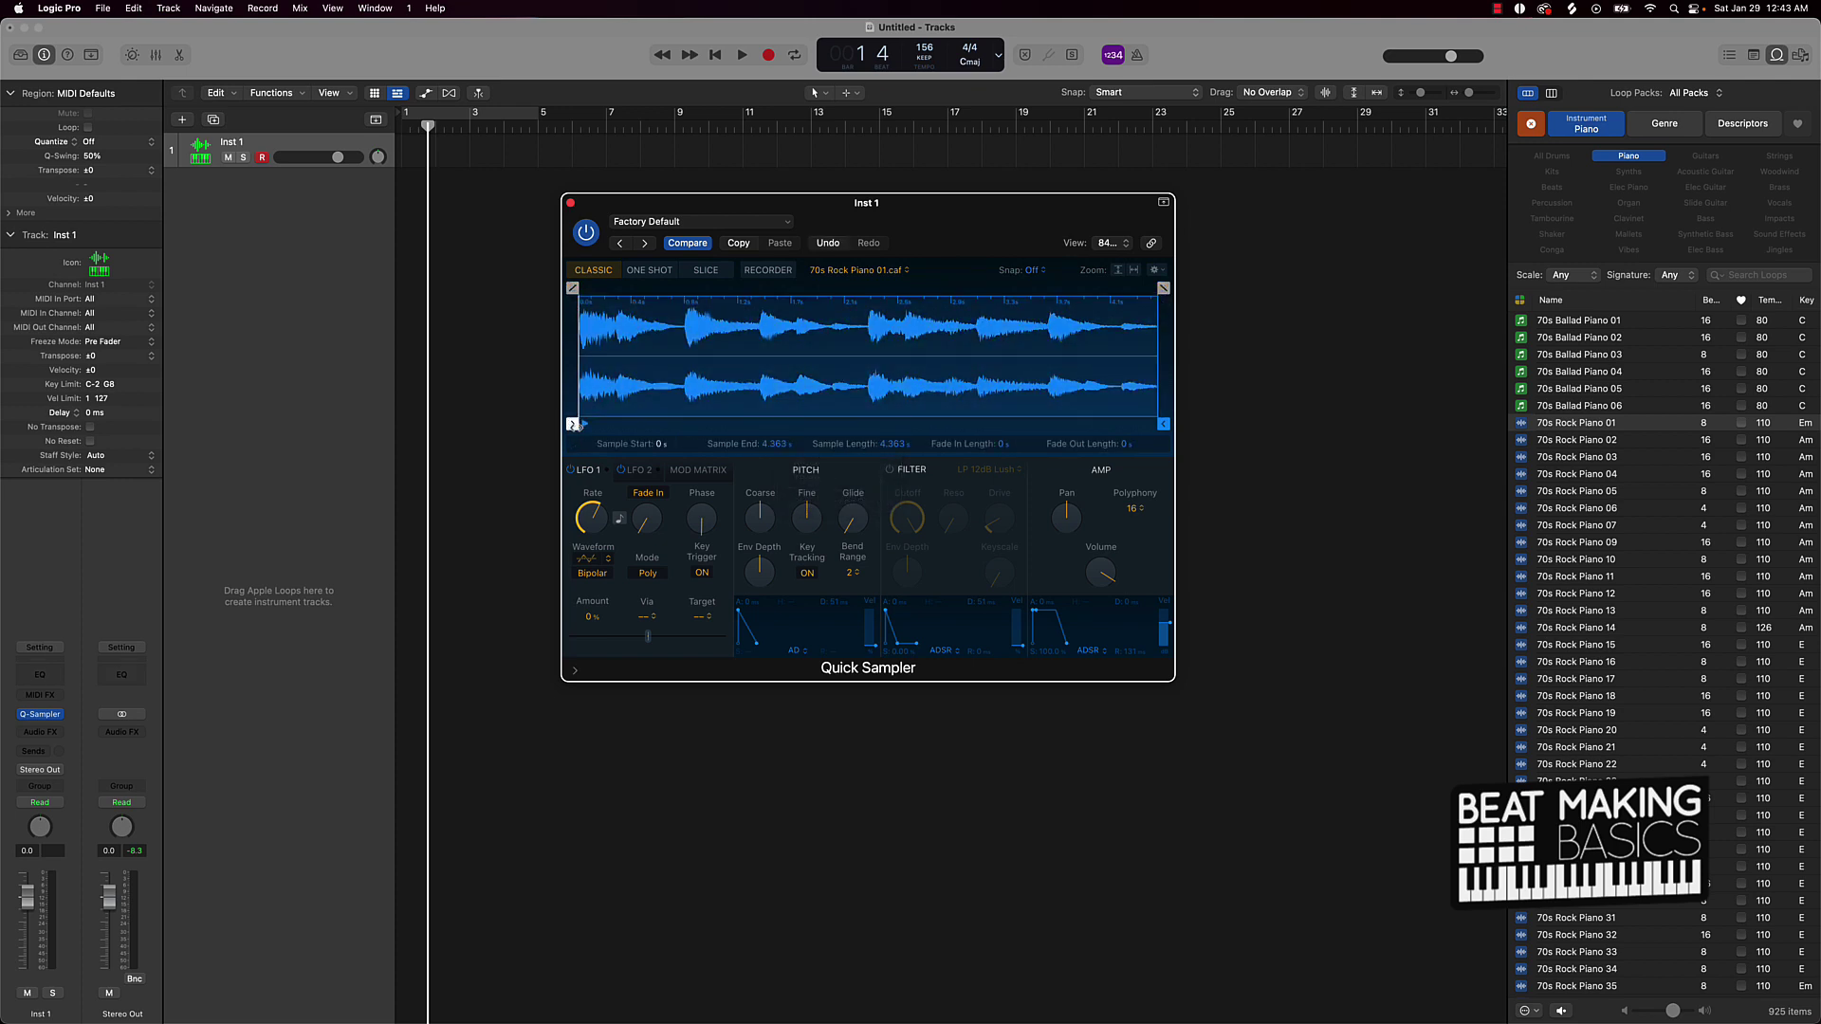
- Trim the sample from 0.27 s to 1.85 s, add a short fade-out, and enable Follow Tempo
{"action": "left_click_drag", "start_coordinate": [575, 425], "coordinate": [615, 413]}
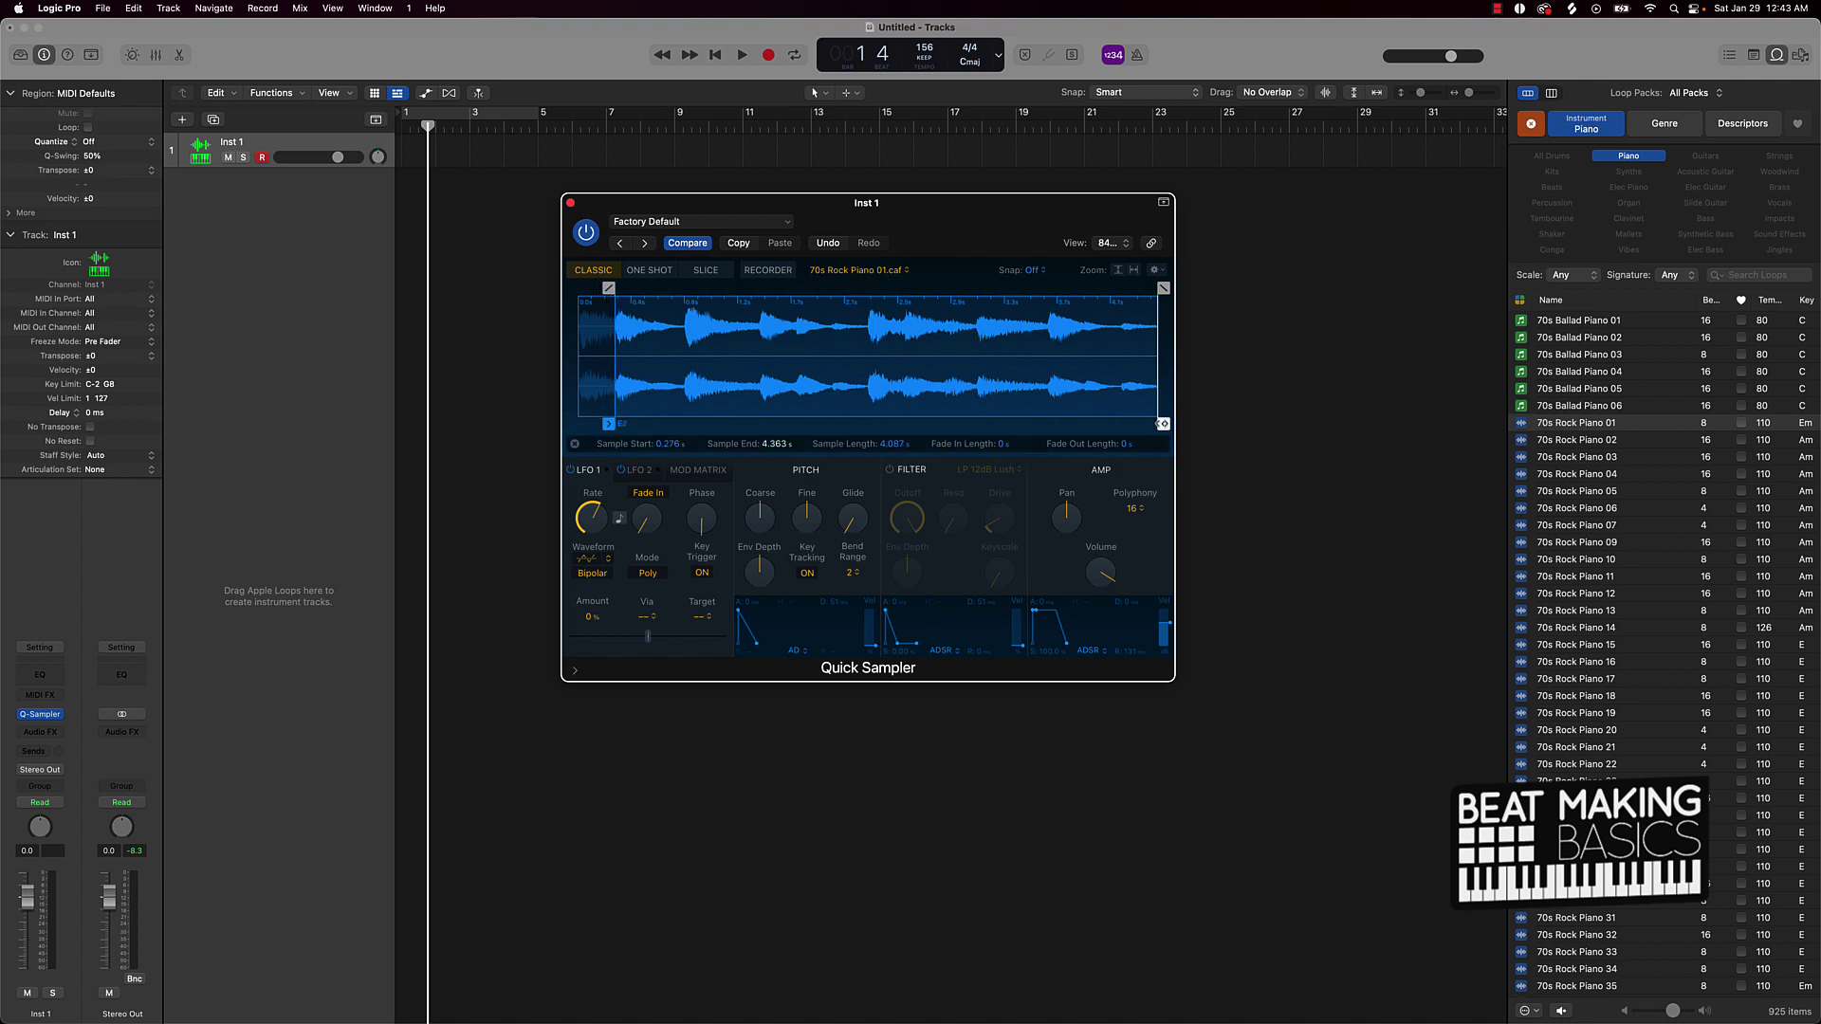
{"action": "left_click_drag", "start_coordinate": [1163, 424], "coordinate": [682, 425]}
{"action": "left_click_drag", "start_coordinate": [683, 299], "coordinate": [614, 289]}
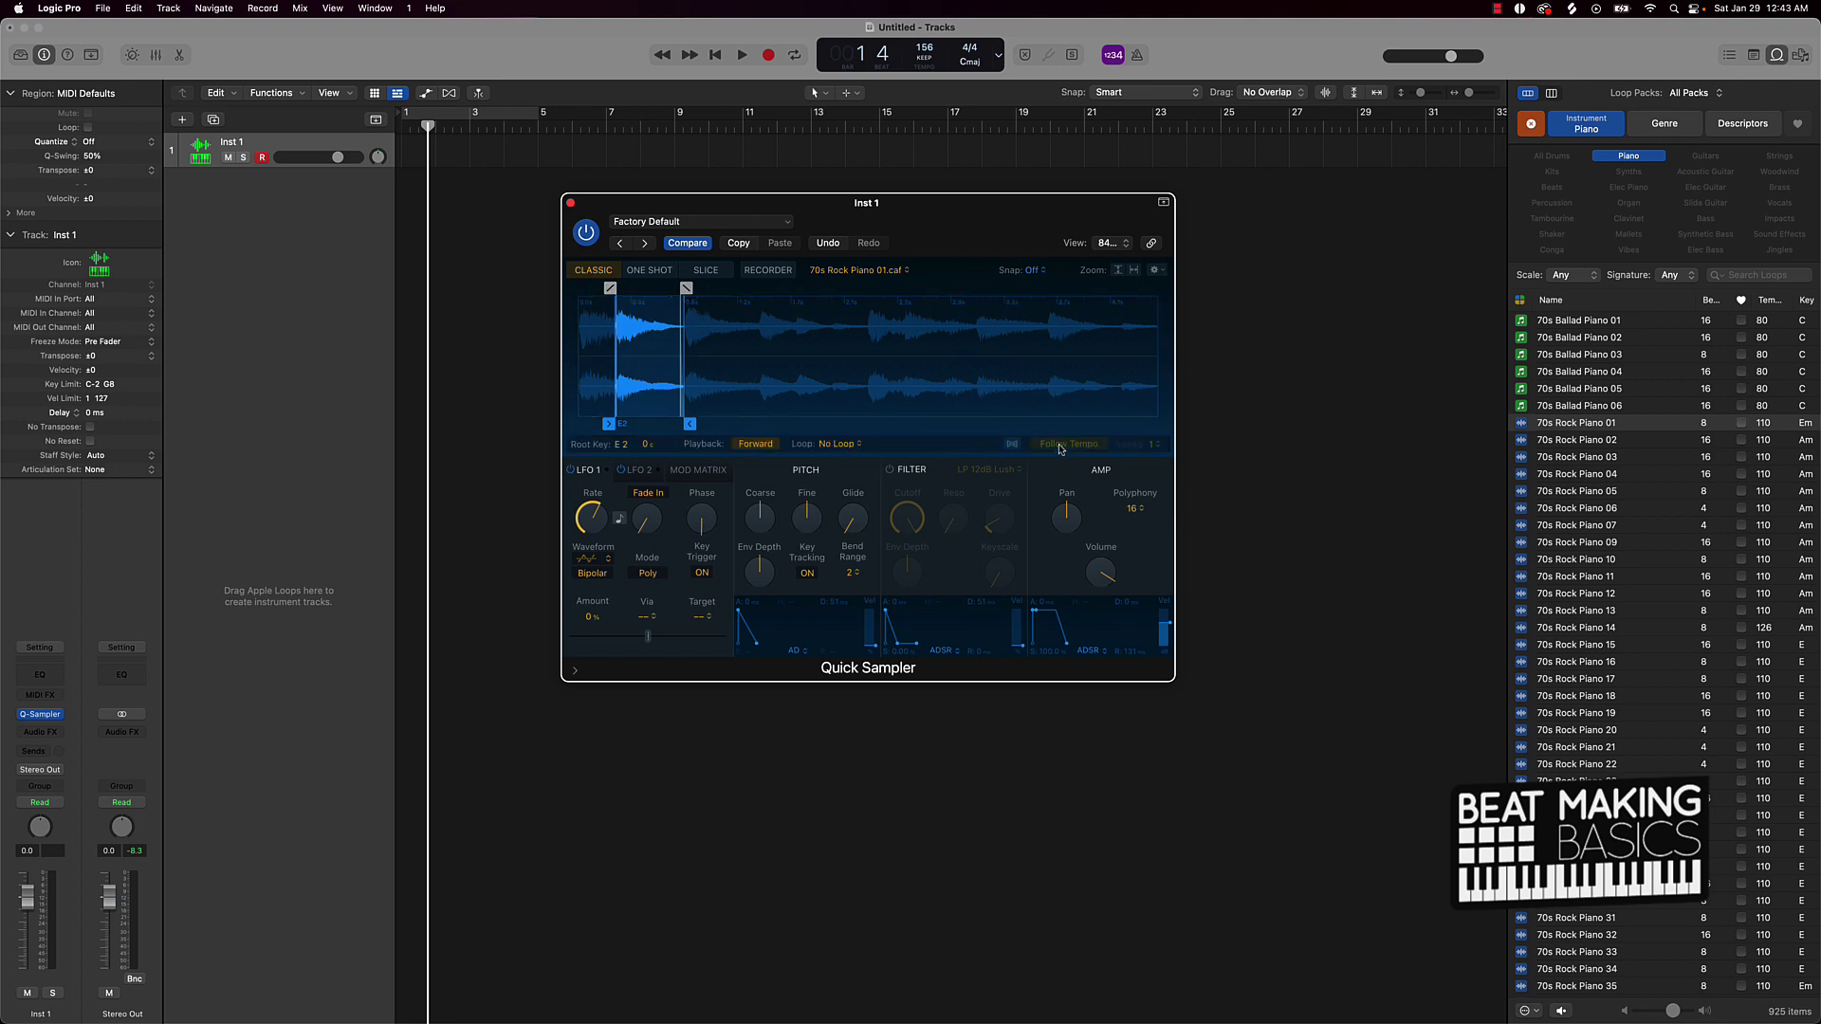
{"action": "left_click", "coordinate": [1053, 444]}
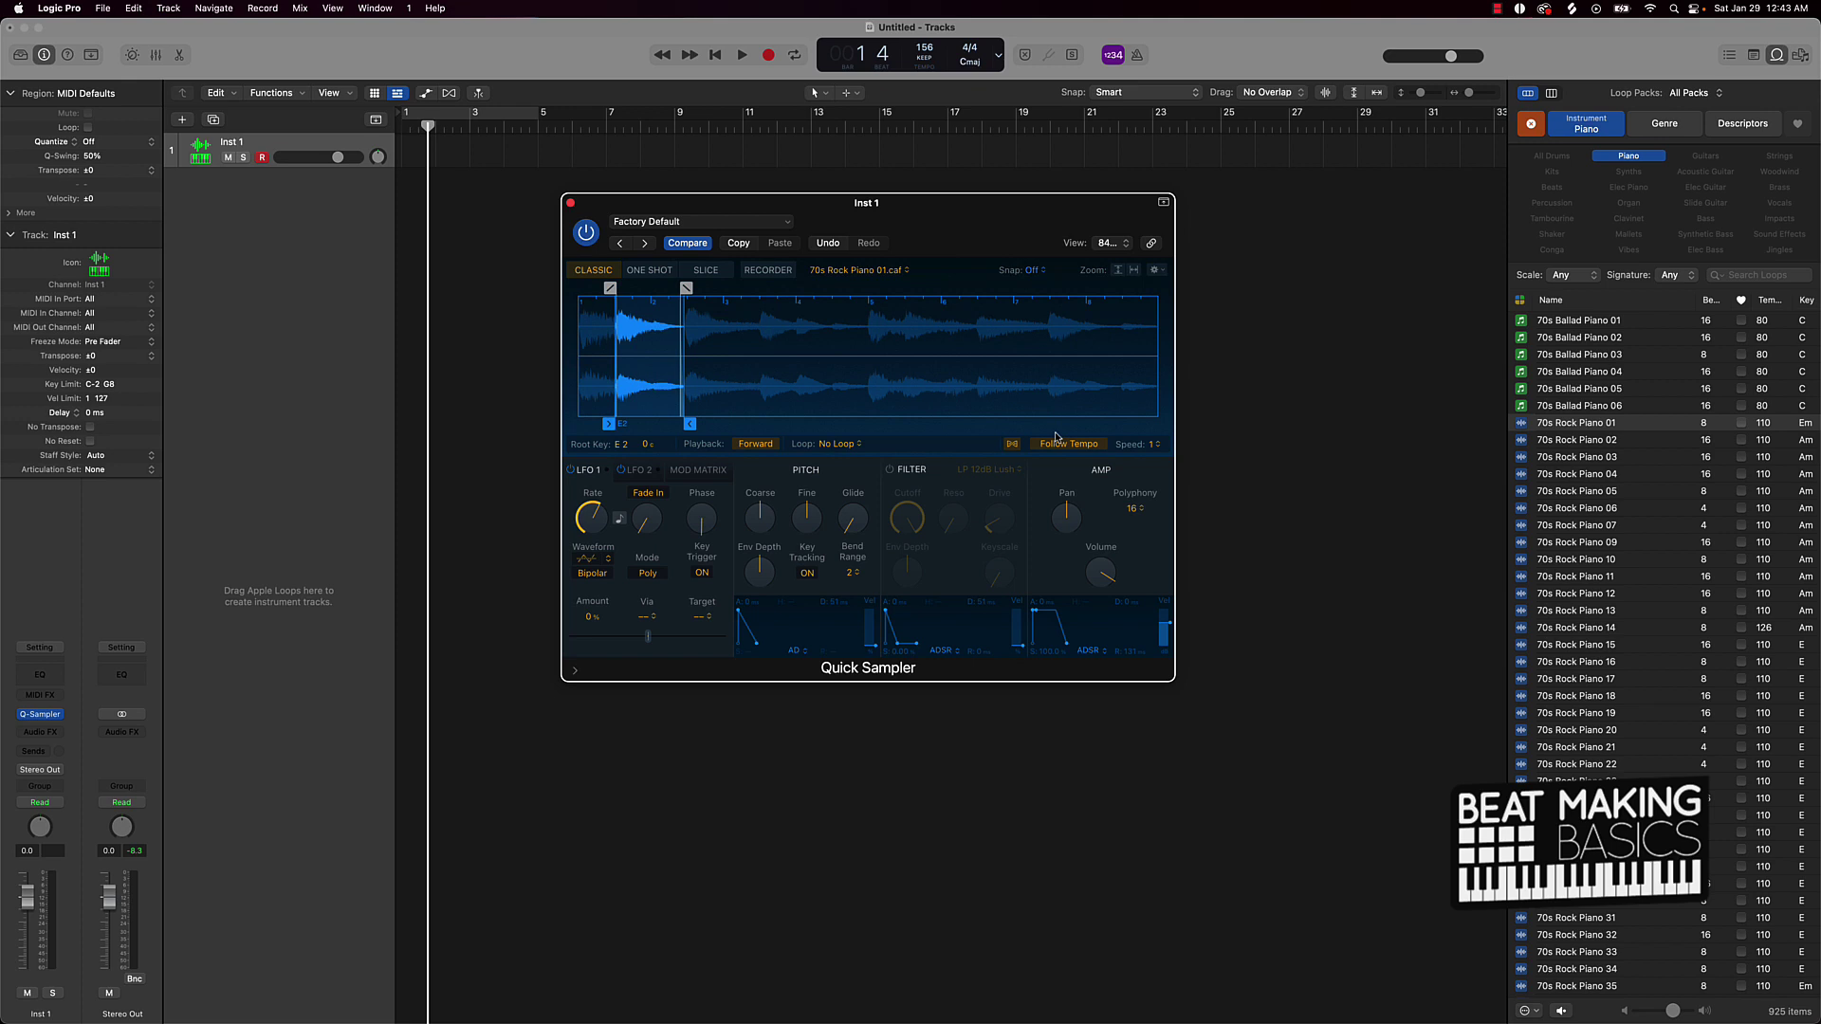
- Show the on-screen piano keyboard window and move it out of the way
{"action": "key", "text": "super+k"}
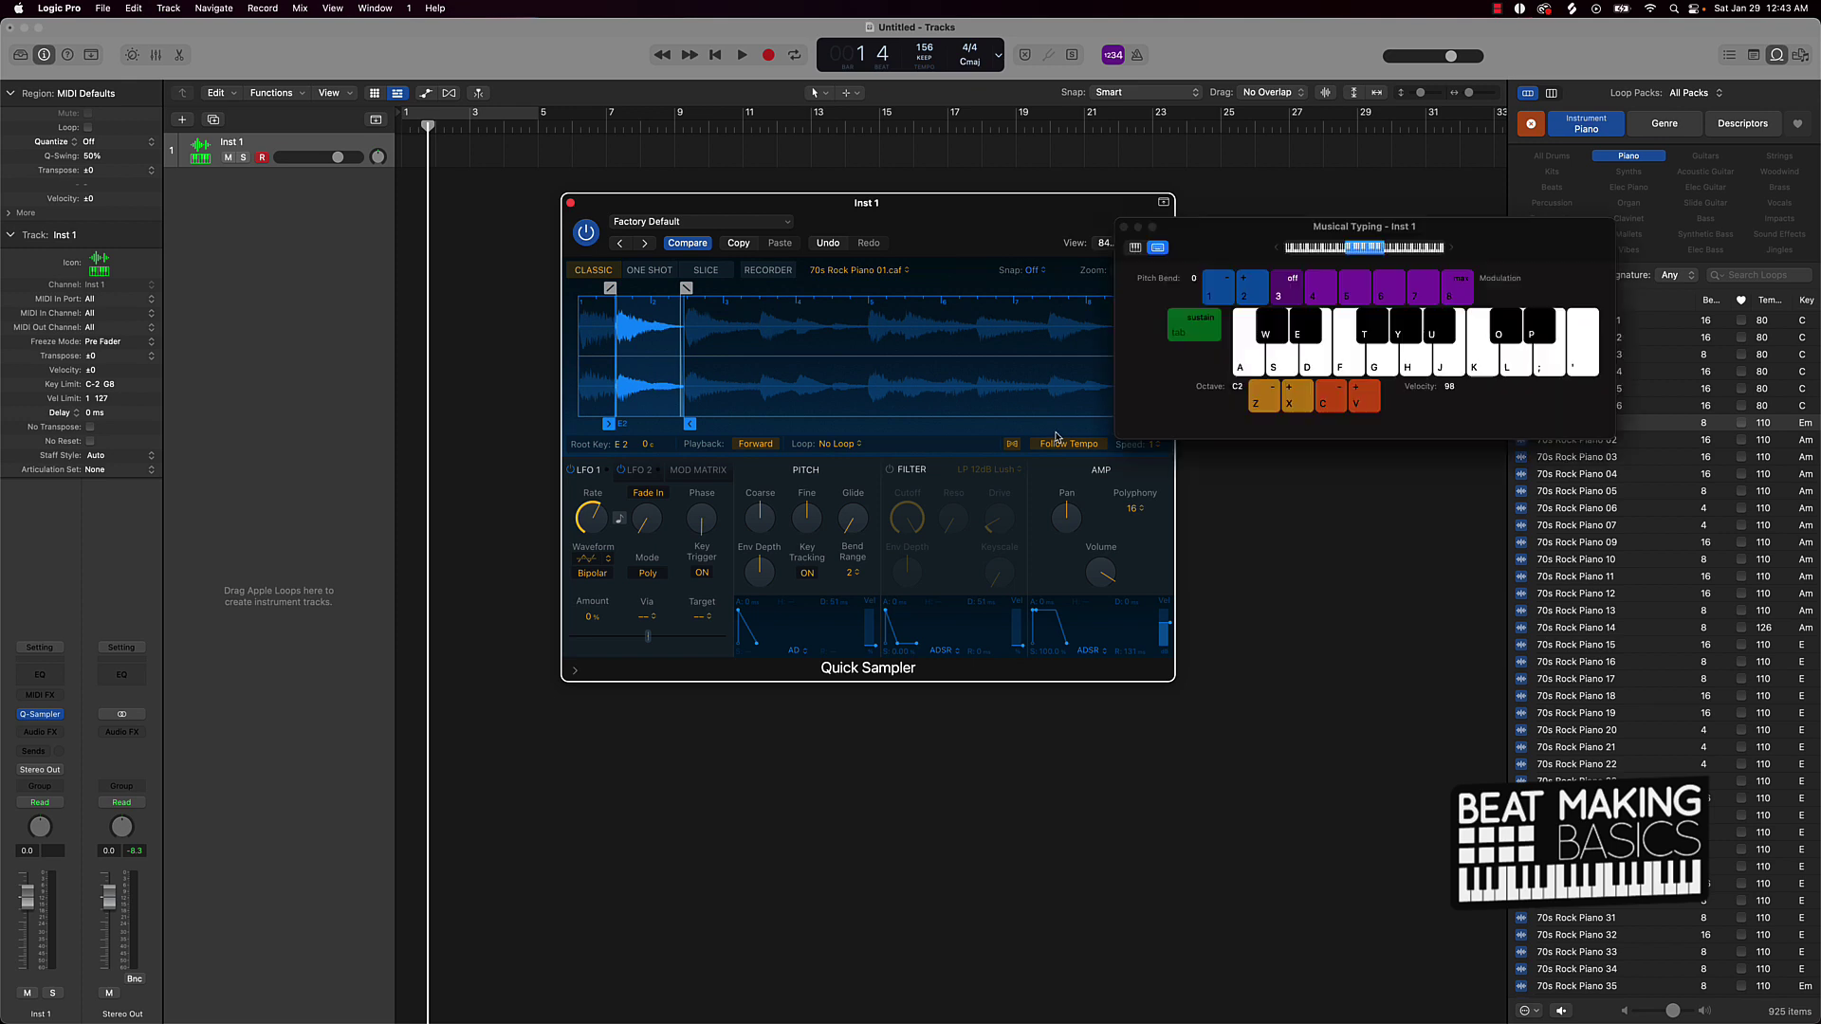
{"action": "left_click", "coordinate": [1135, 248]}
{"action": "left_click_drag", "start_coordinate": [1209, 236], "coordinate": [1291, 211]}
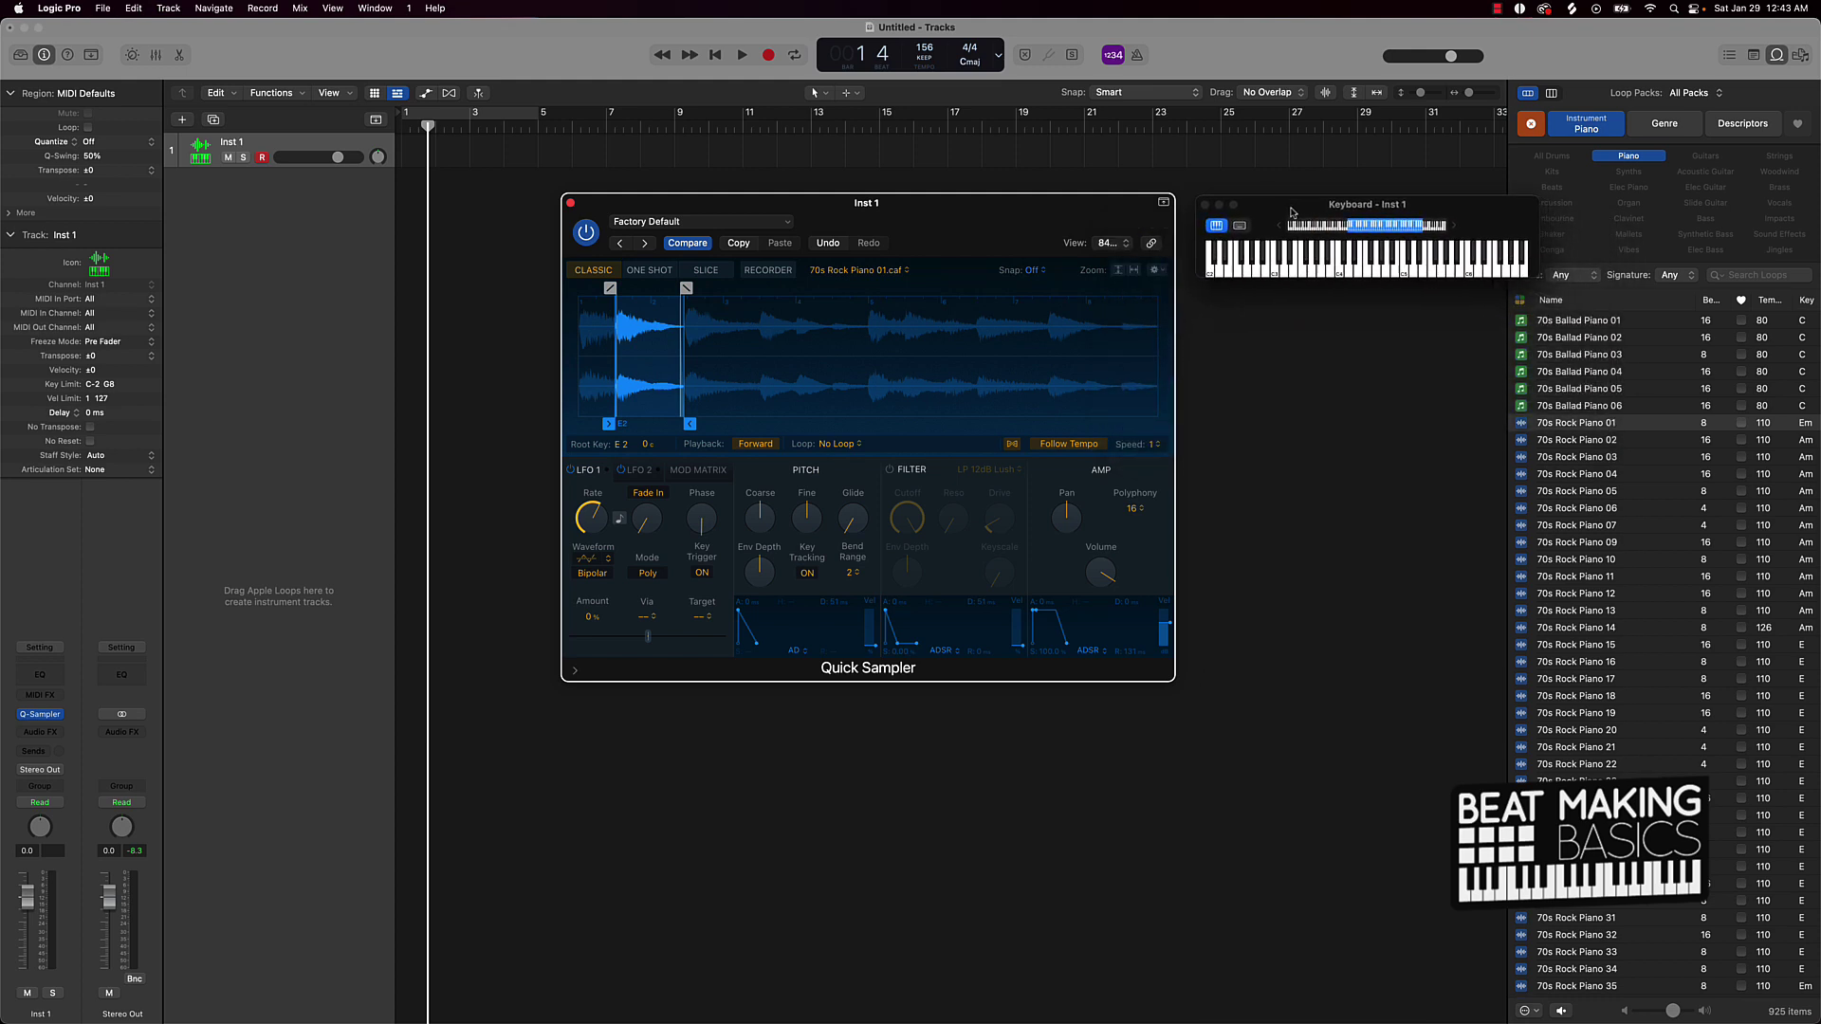
- Audition the slice by playing C3, single notes and a C minor chord
{"action": "key", "text": "a"}
{"action": "key", "text": "a"}
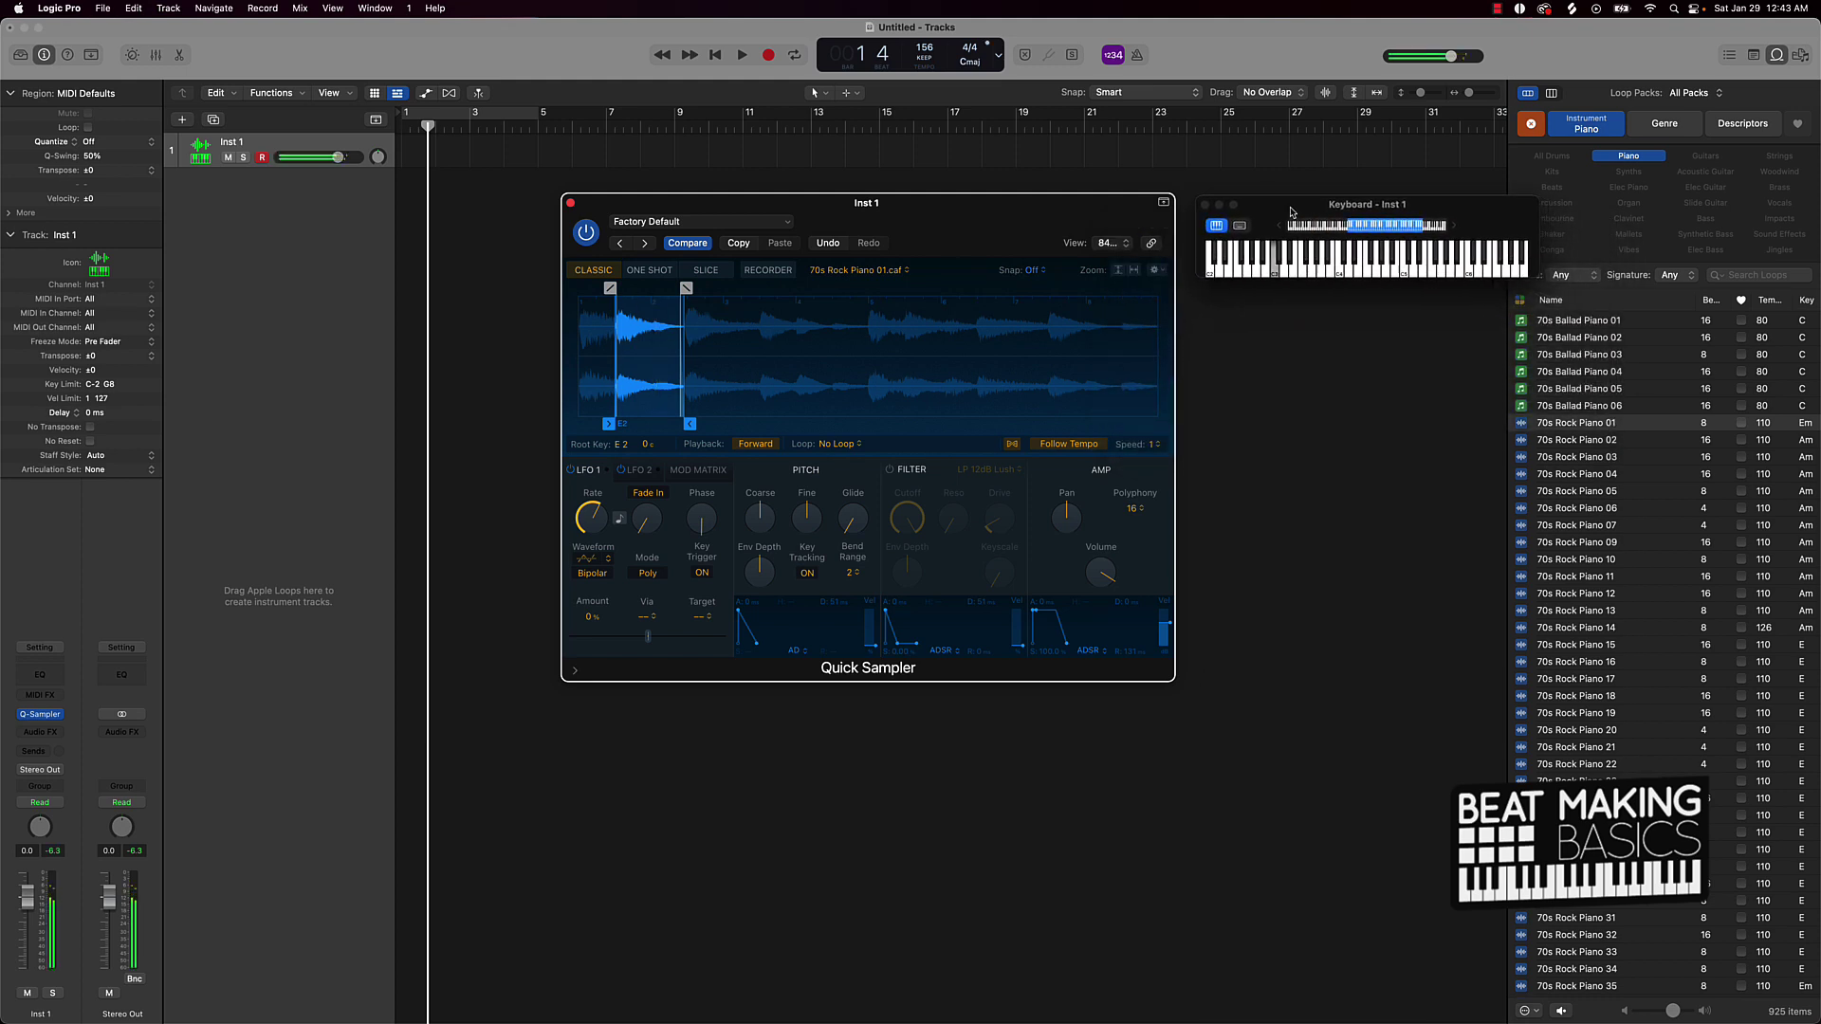
{"action": "key", "text": "a"}
{"action": "key", "text": "a"}
{"action": "key", "text": "g"}
{"action": "key", "text": "a"}
{"action": "key", "text": "a"}
{"action": "key", "text": "e"}
{"action": "key", "text": "g"}
{"action": "key", "text": "a"}
{"action": "key", "text": "a"}
{"action": "key", "text": "a"}
{"action": "key", "text": "e"}
{"action": "key", "text": "g"}
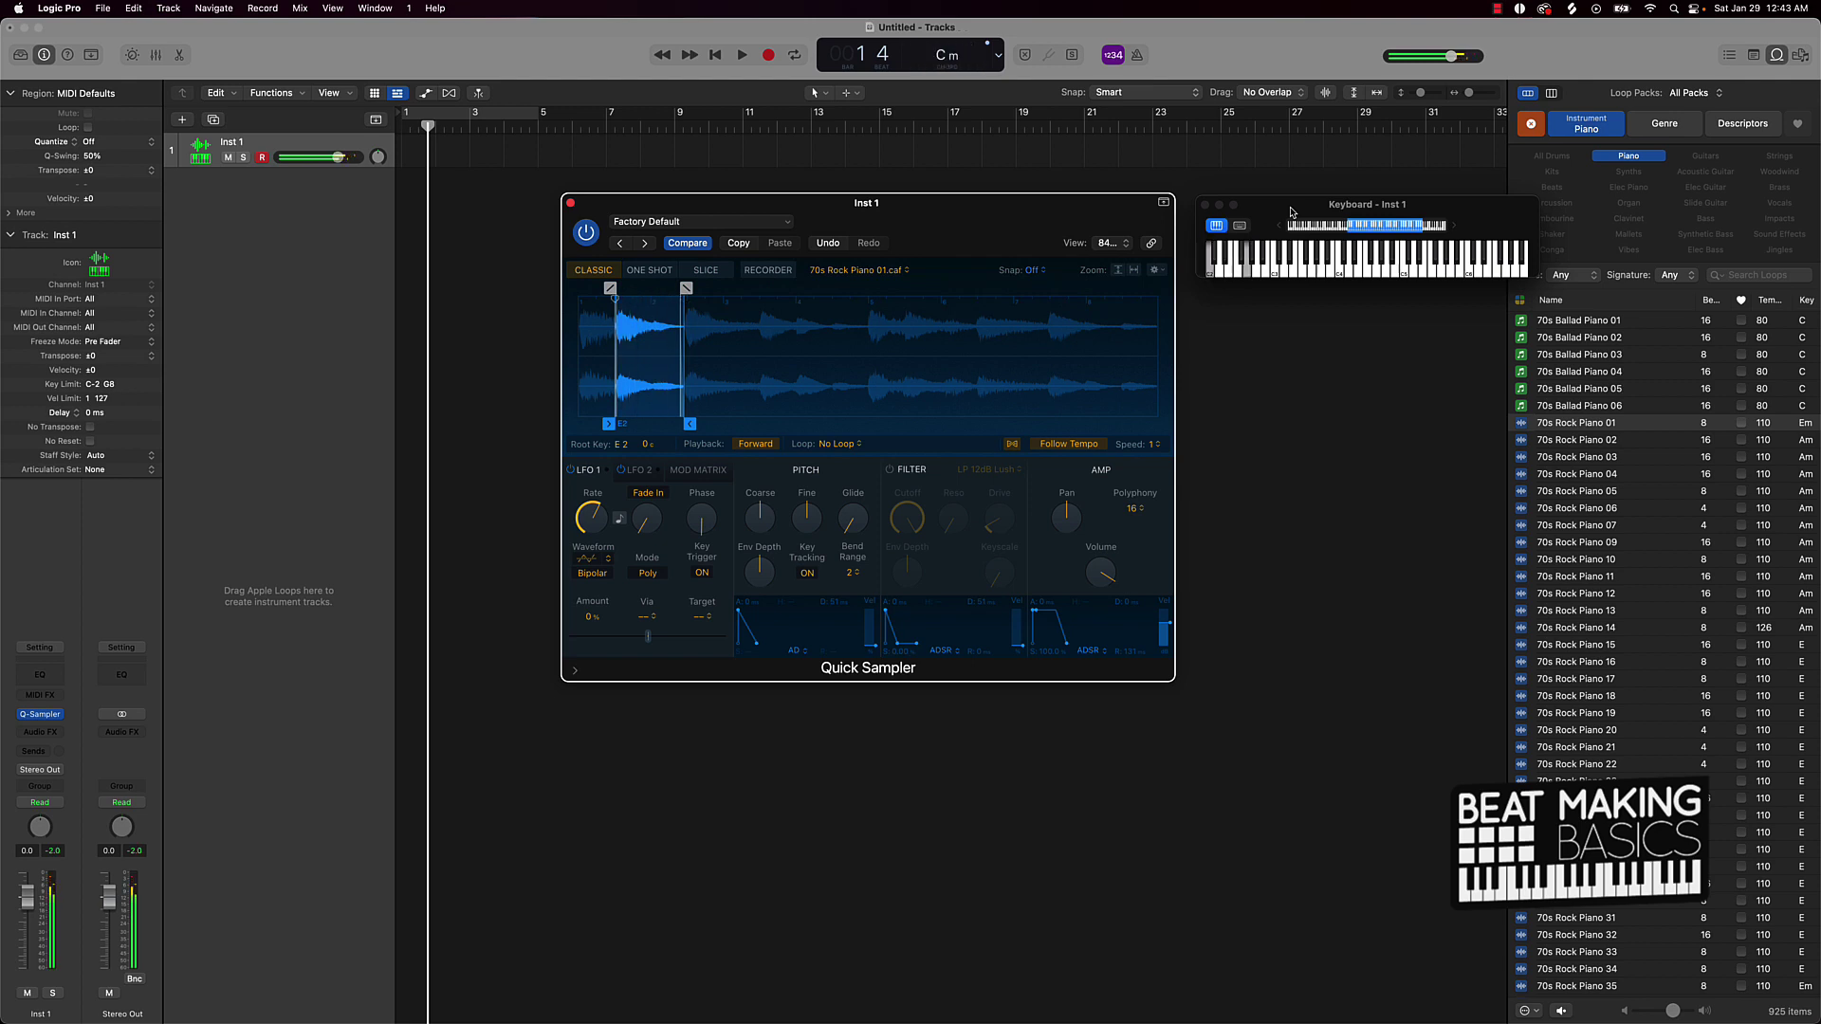
{"action": "key", "text": "a"}
{"action": "key", "text": "a"}
{"action": "key", "text": "a"}
{"action": "key", "text": "d"}
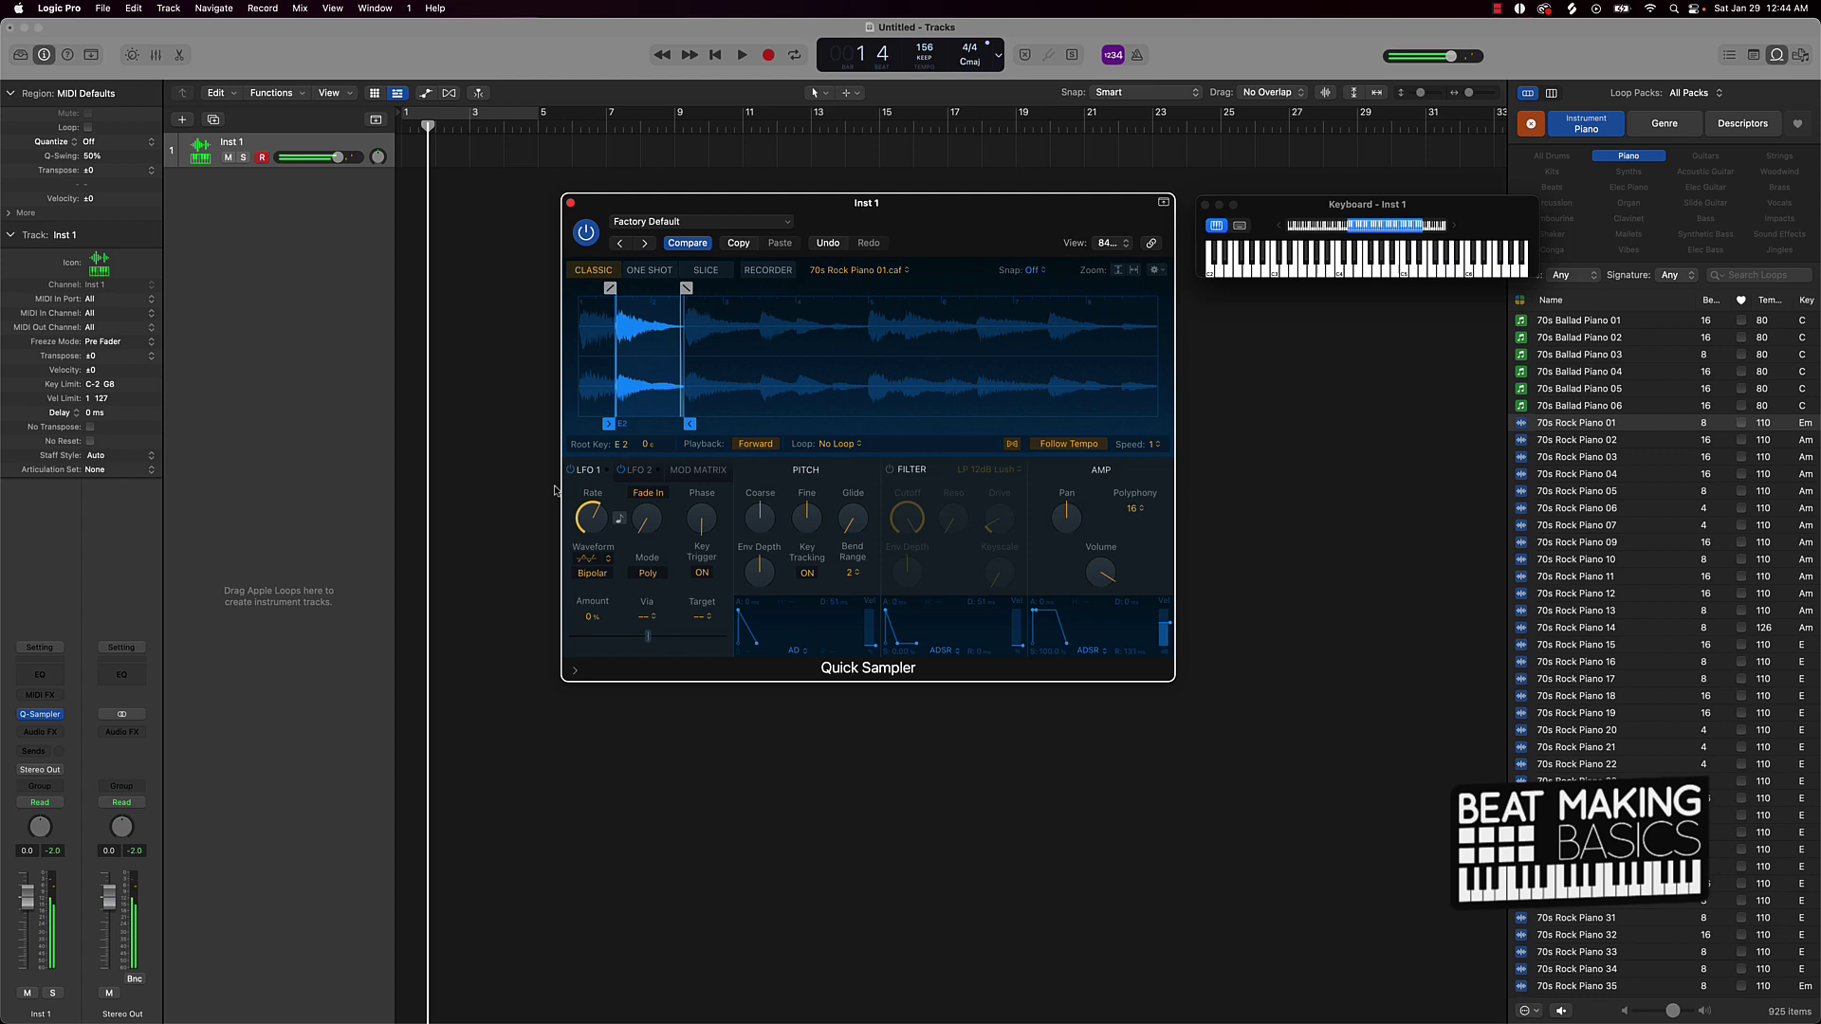
- Move the slice to start at 6 3 24 and end at 7 2 214
{"action": "left_click_drag", "start_coordinate": [690, 424], "coordinate": [761, 422]}
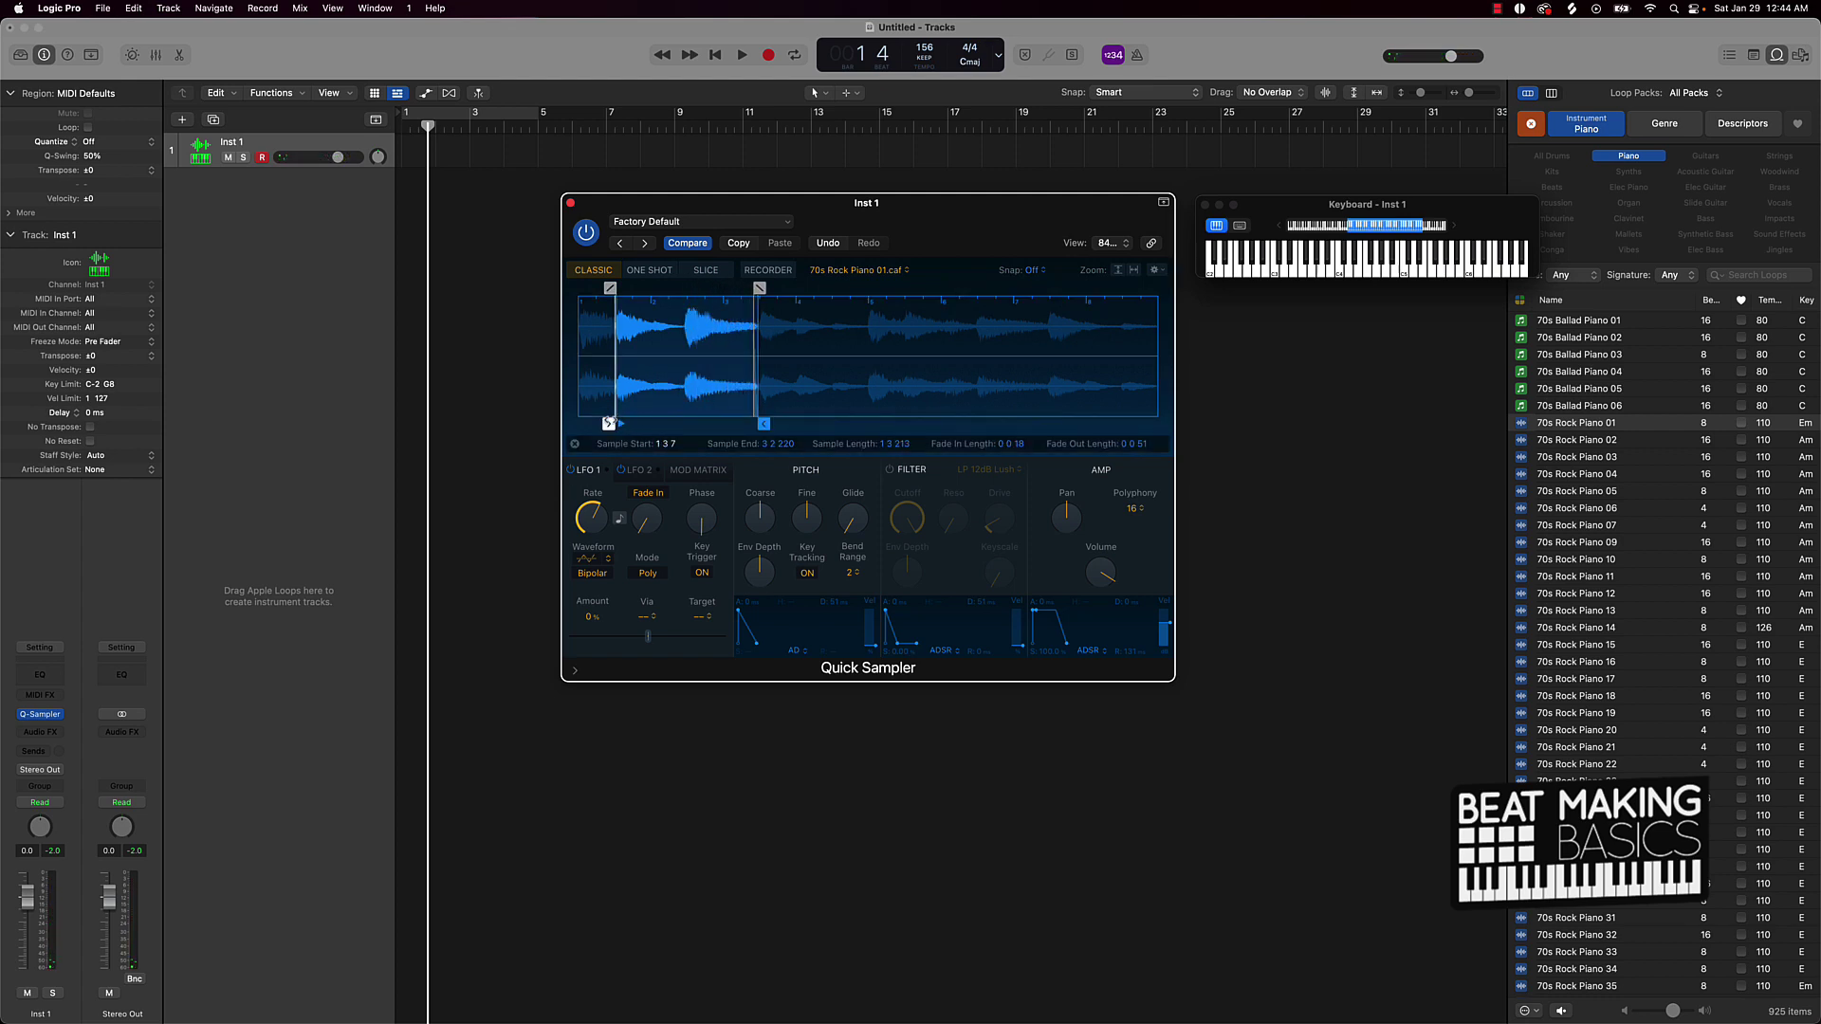
{"action": "left_click_drag", "start_coordinate": [609, 423], "coordinate": [679, 404]}
{"action": "key", "text": "a"}
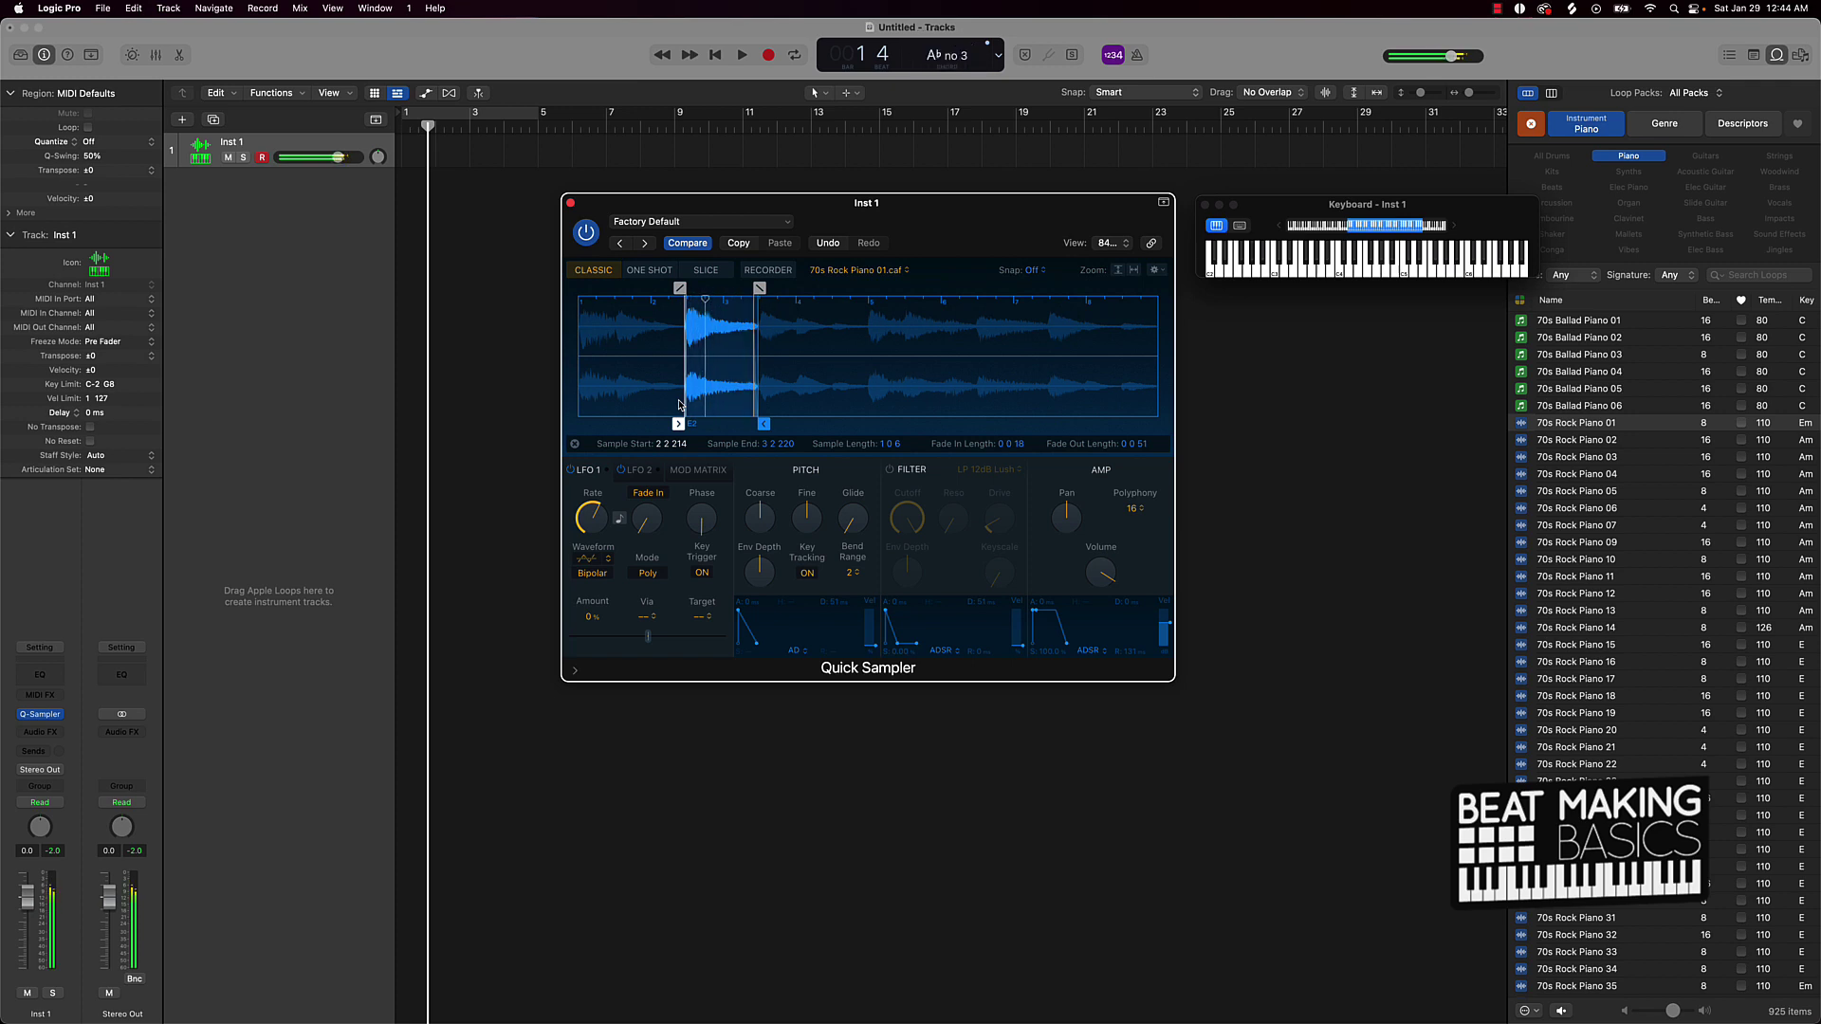
{"action": "left_click_drag", "start_coordinate": [765, 423], "coordinate": [1045, 392]}
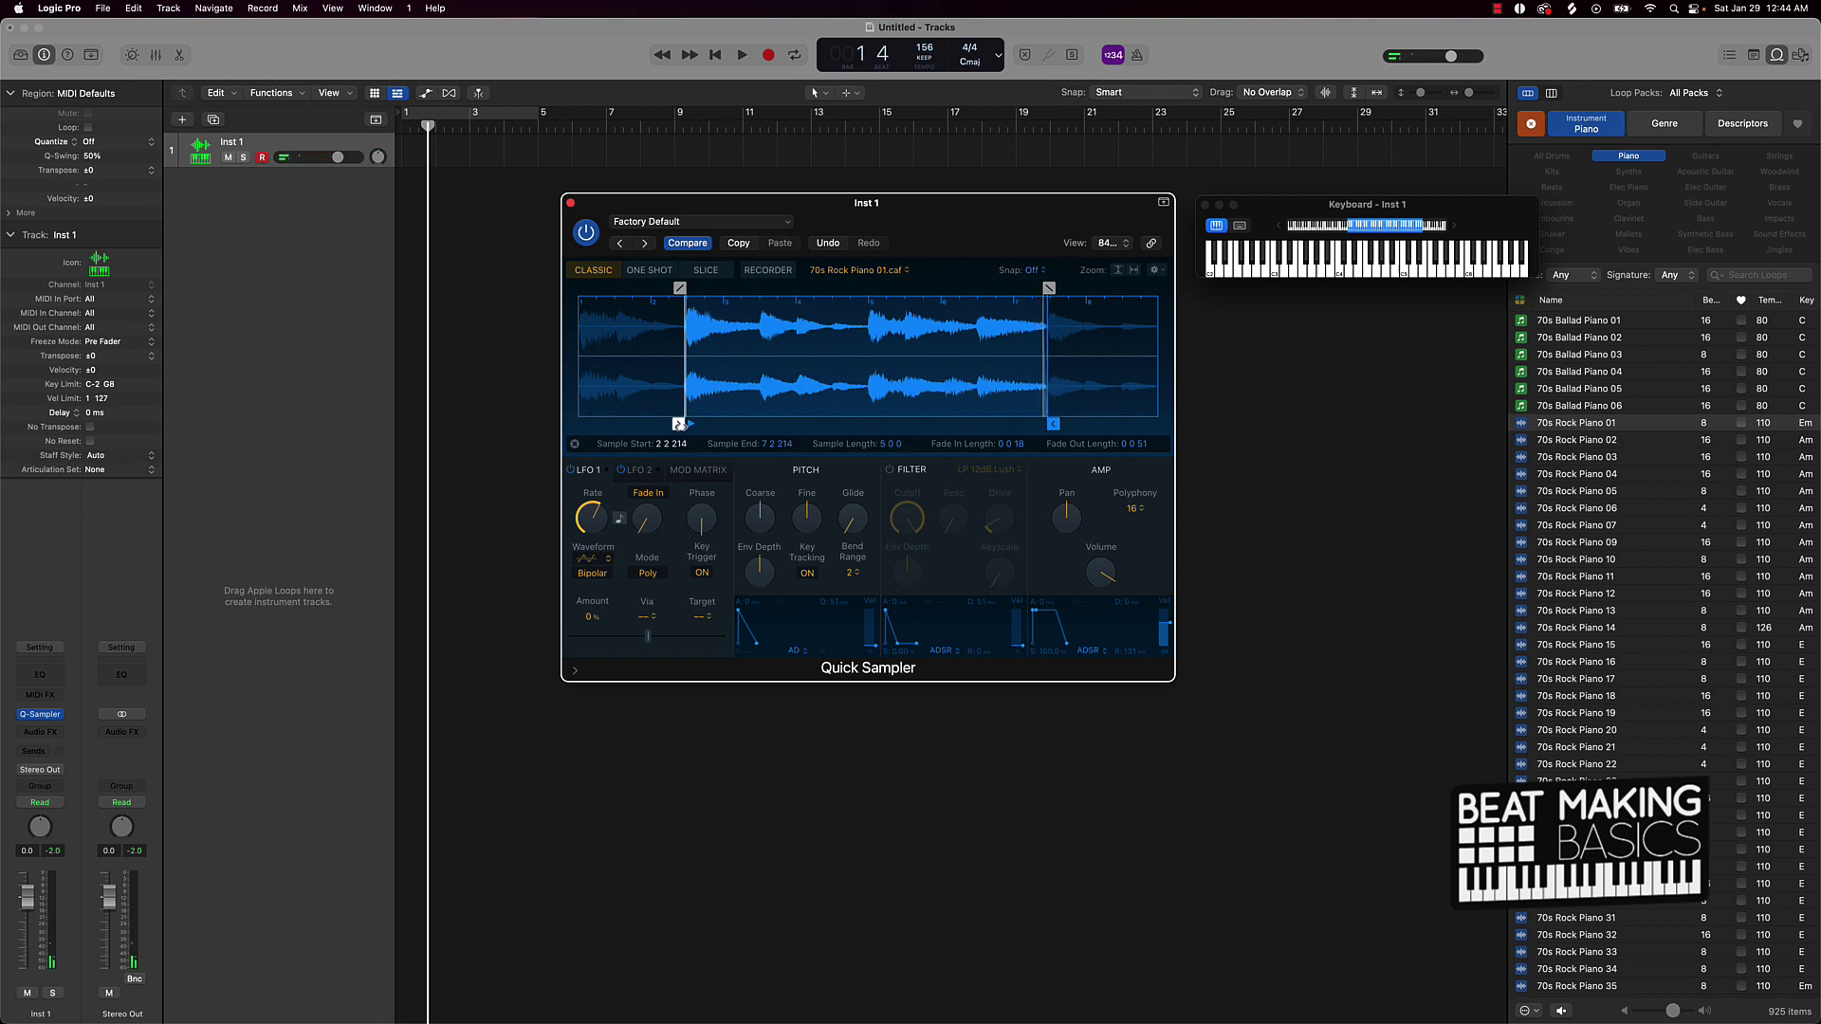
{"action": "mouse_move", "coordinate": [679, 424]}
{"action": "left_mouse_down"}
{"action": "mouse_move", "coordinate": [991, 412]}
{"action": "mouse_move", "coordinate": [963, 419]}
{"action": "mouse_move", "coordinate": [977, 397]}
{"action": "left_mouse_up"}
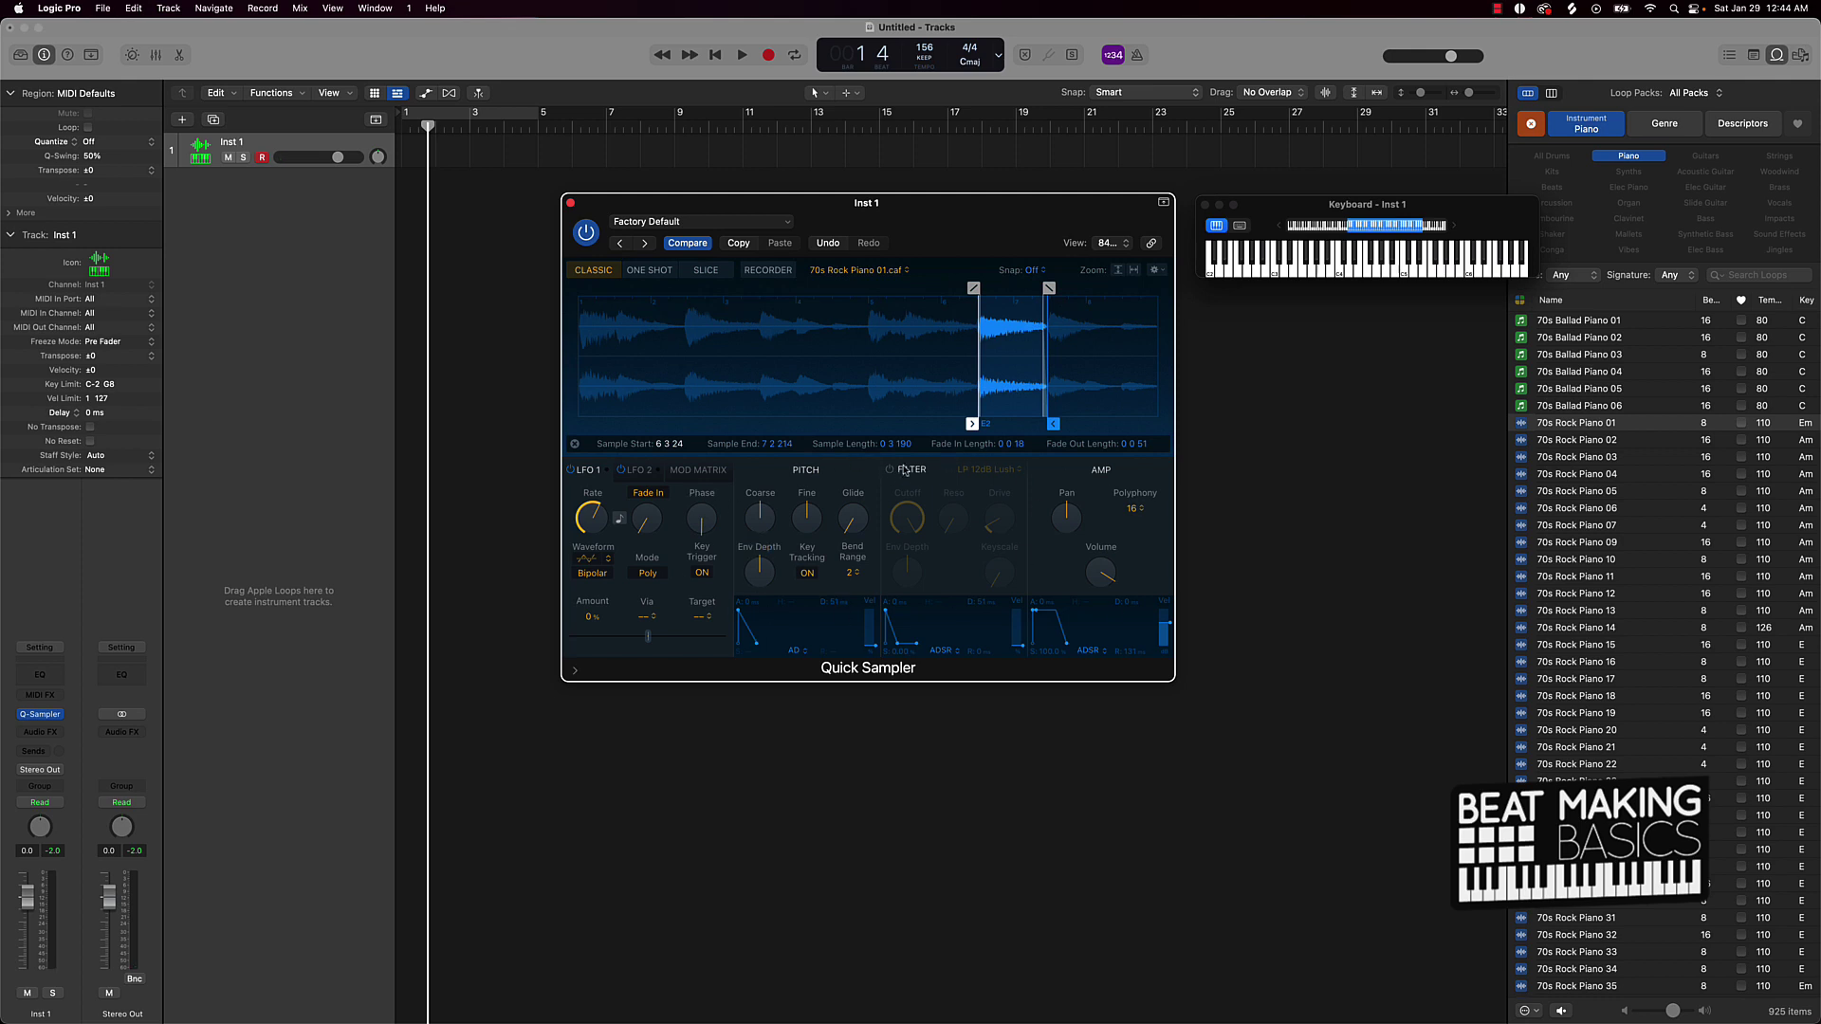
- Enable the filter in LP 12dB Lush mode, raise resonance to about 10.8%, and lower the cutoff
{"action": "left_click", "coordinate": [889, 471]}
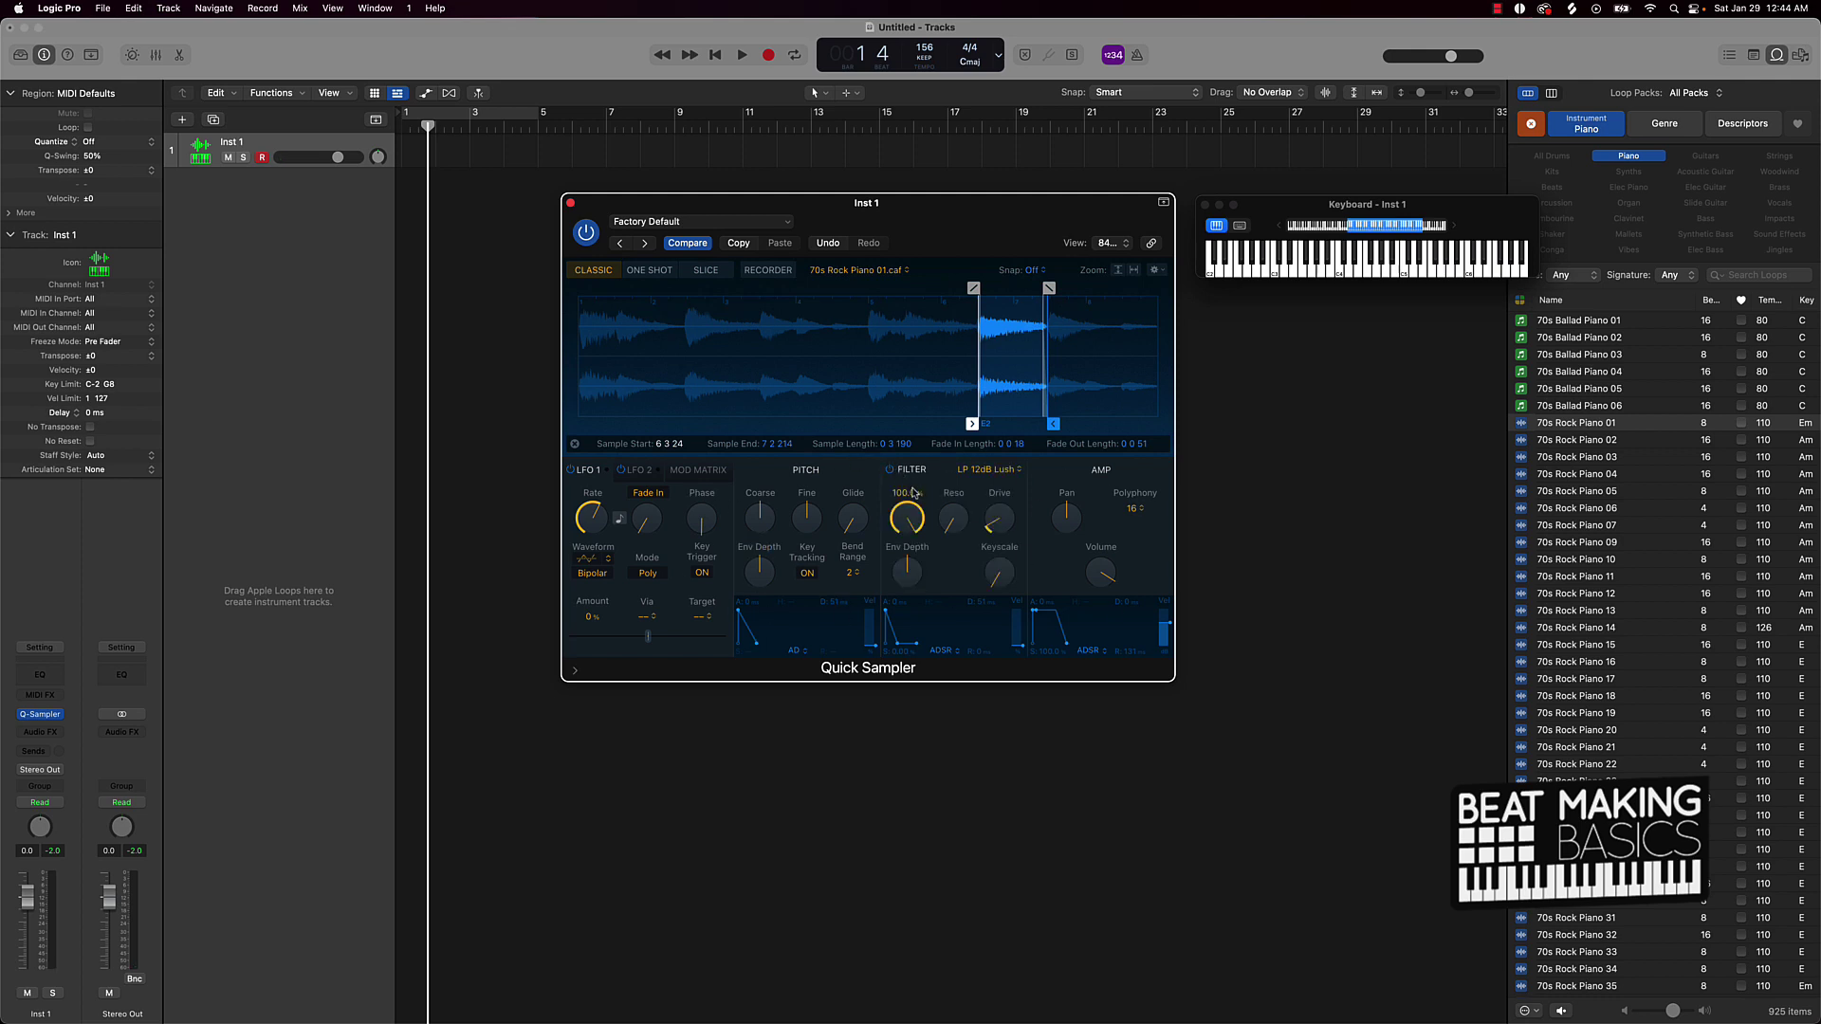
{"action": "left_click", "coordinate": [907, 560]}
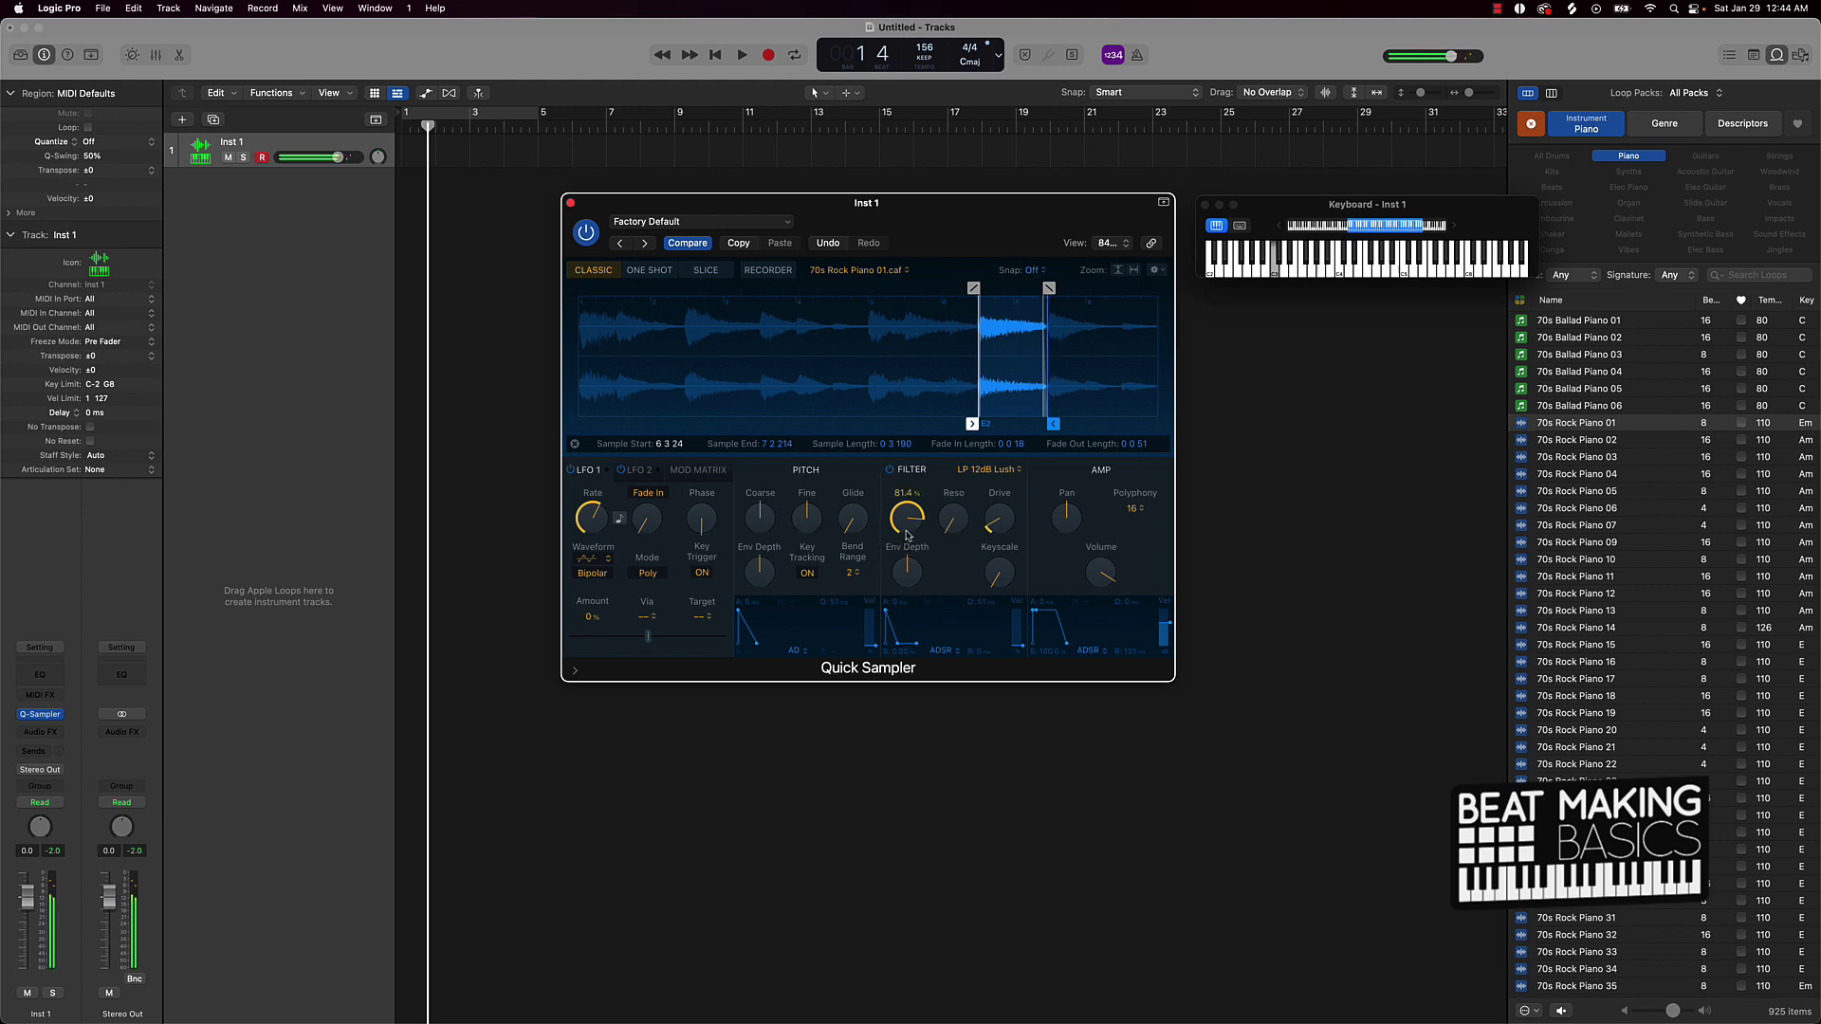
{"action": "mouse_move", "coordinate": [989, 522]}
{"action": "left_click_drag", "start_coordinate": [953, 521], "coordinate": [998, 554]}
{"action": "left_click", "coordinate": [766, 527]}
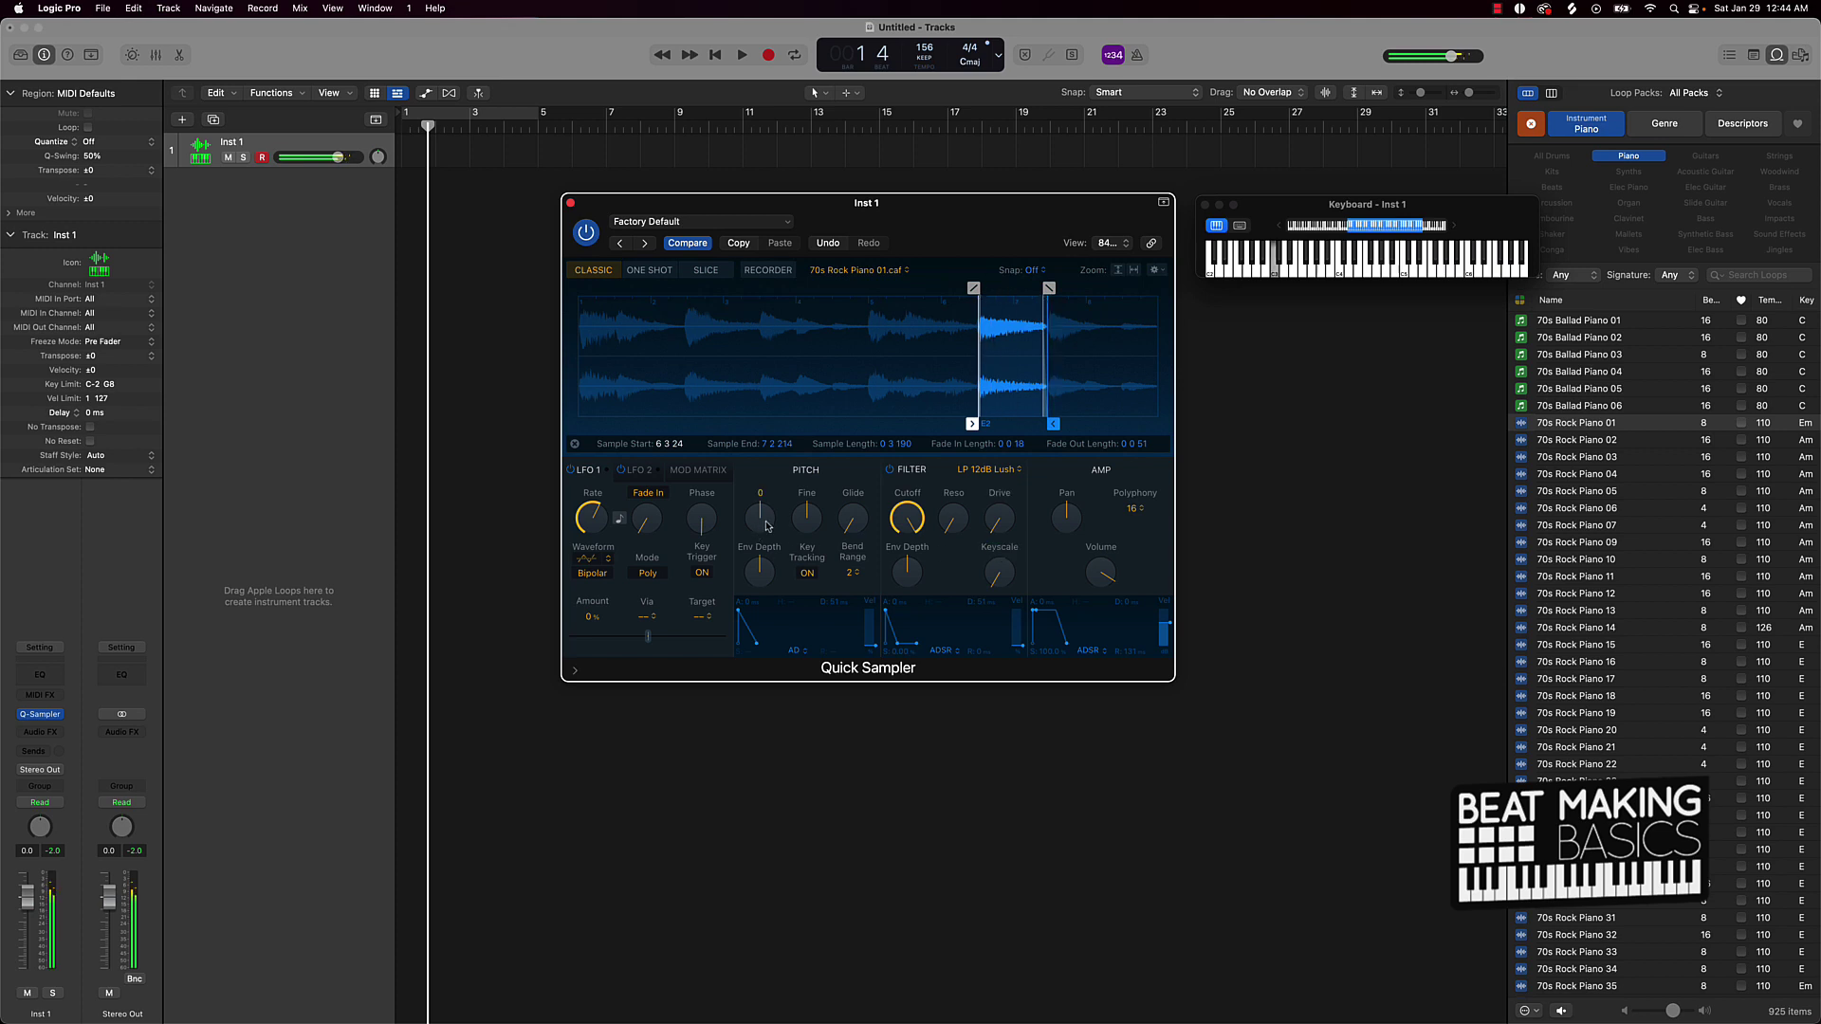
- Save the sampler setting as a new preset named 'Jazz Piano Note'
{"action": "left_click", "coordinate": [670, 224]}
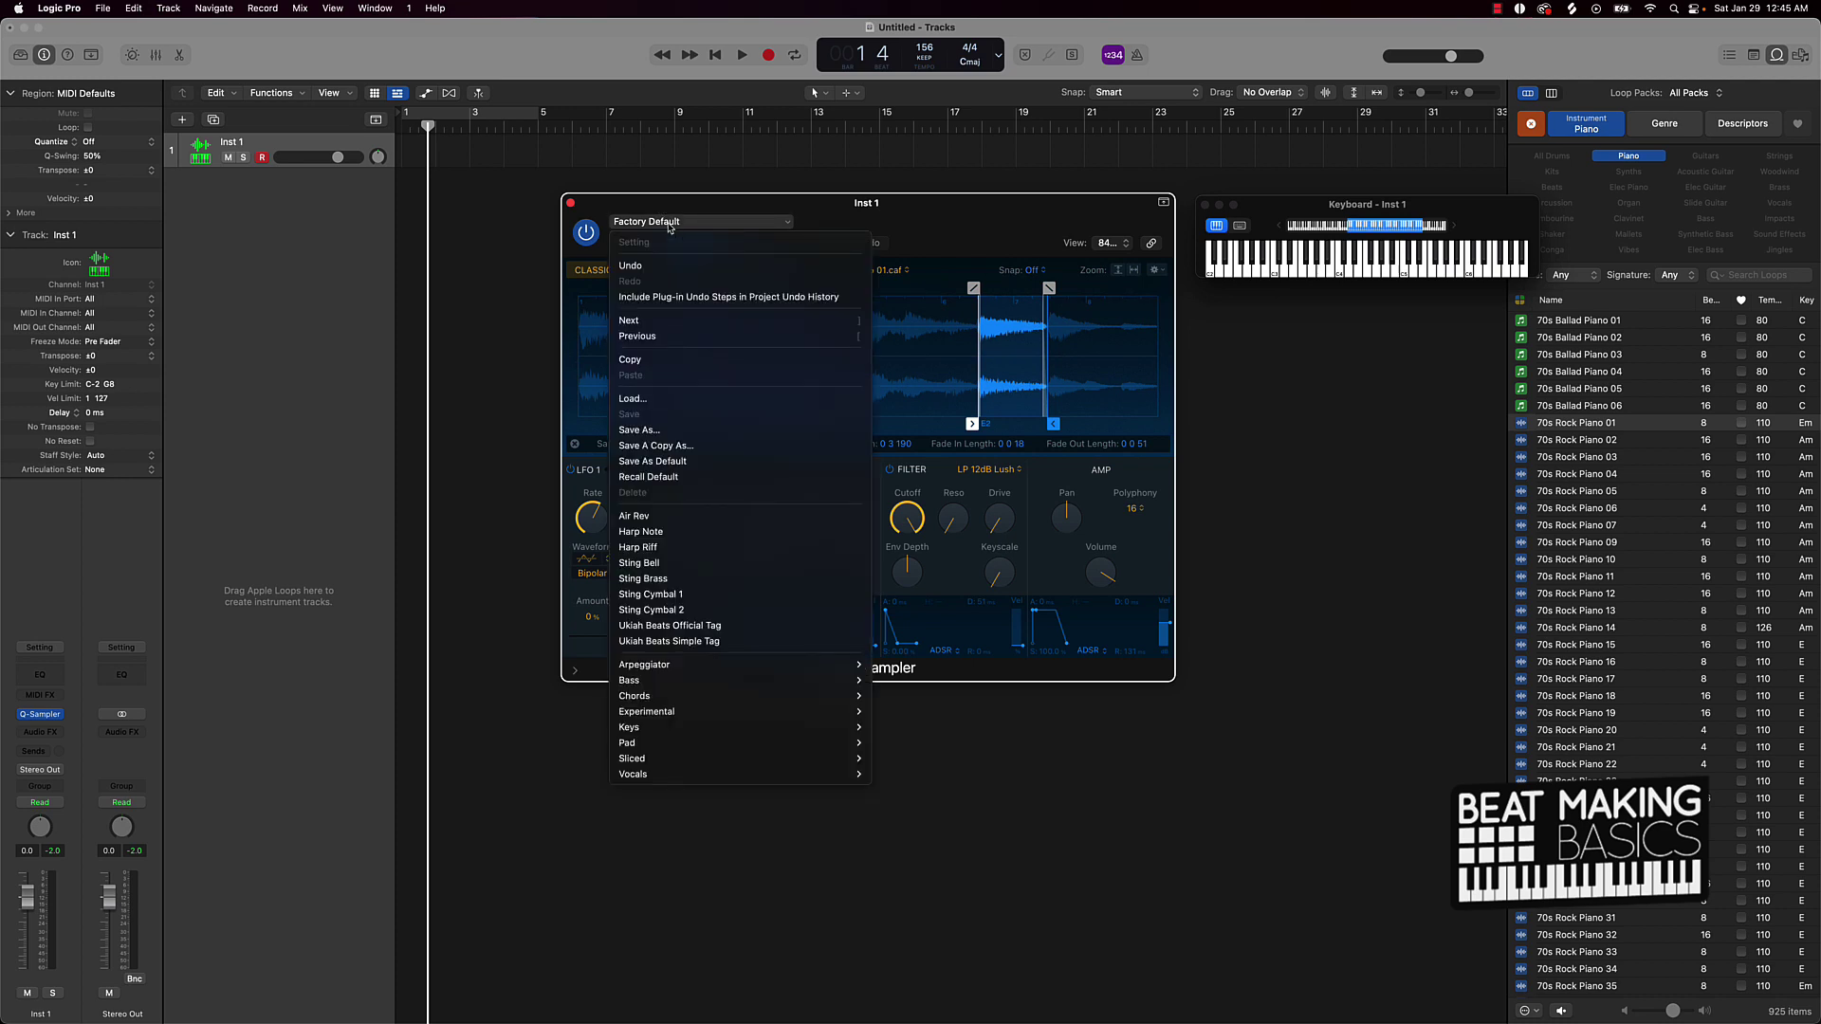
{"action": "left_click", "coordinate": [669, 431]}
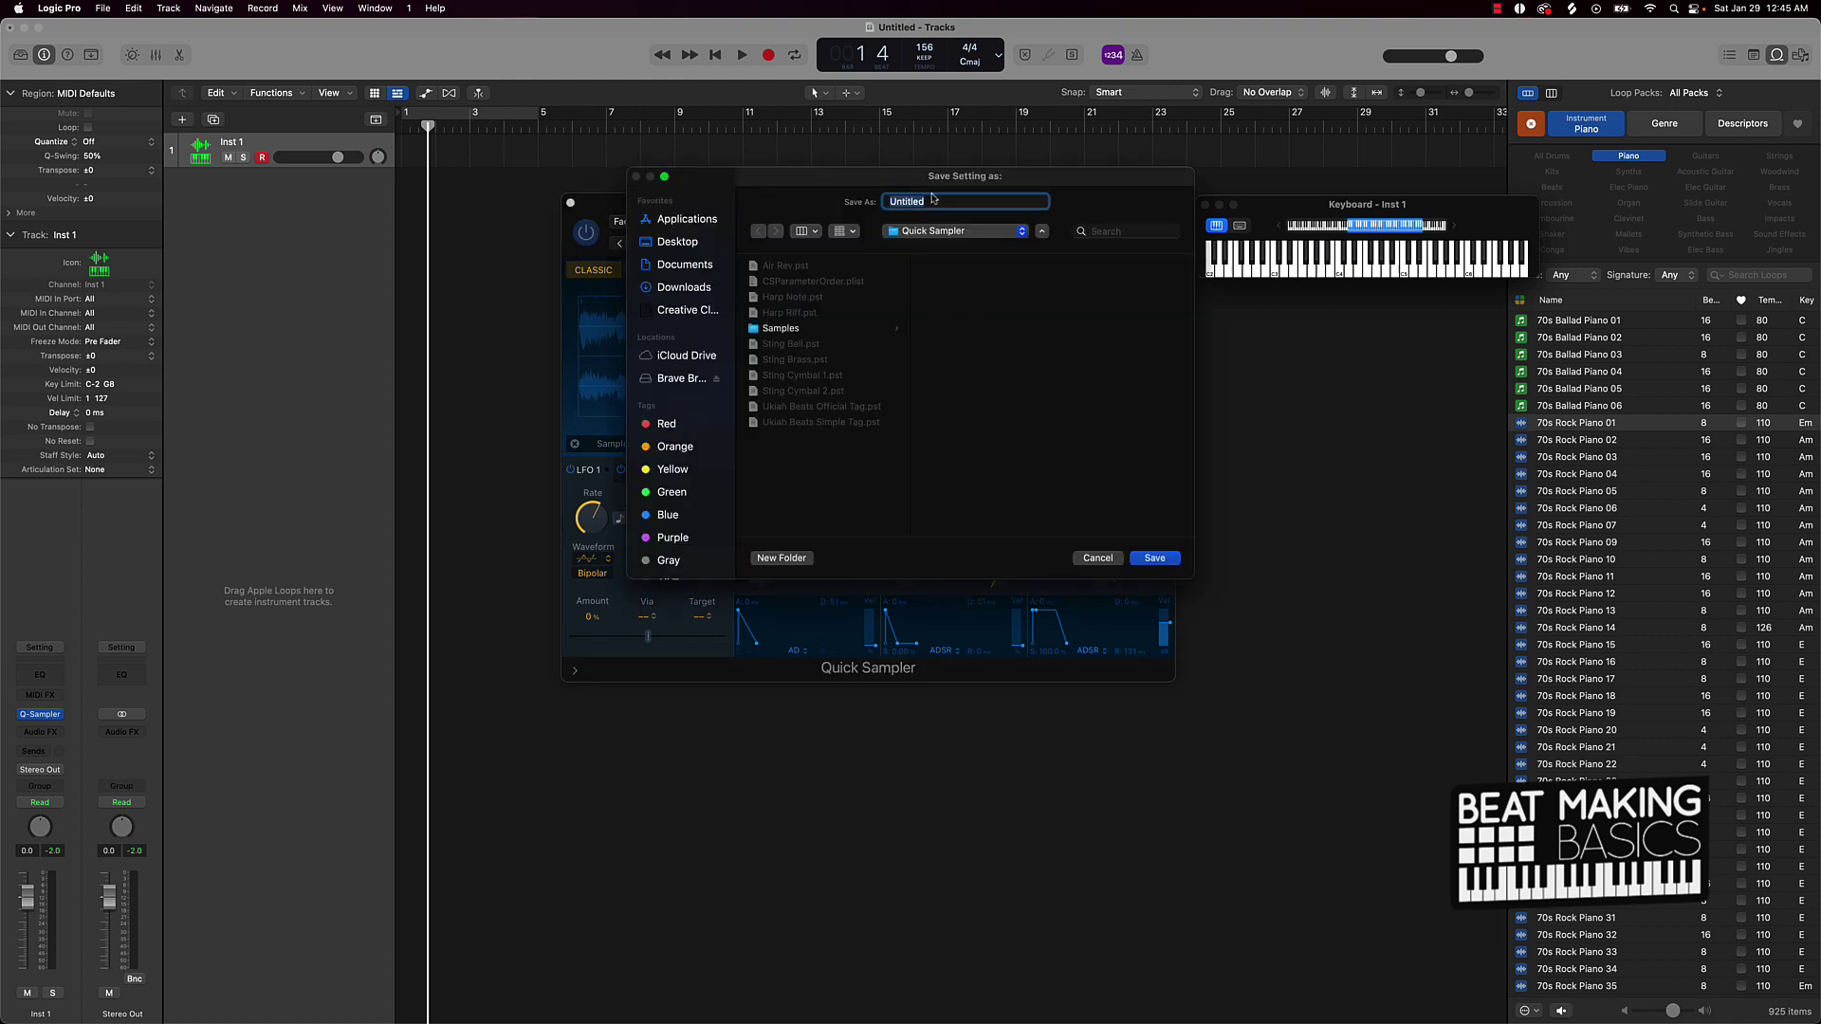
{"action": "type", "text": "Piano"}
{"action": "left_click", "coordinate": [889, 201]}
{"action": "type", "text": "Jazz Piano Note"}
{"action": "key", "text": "Return"}
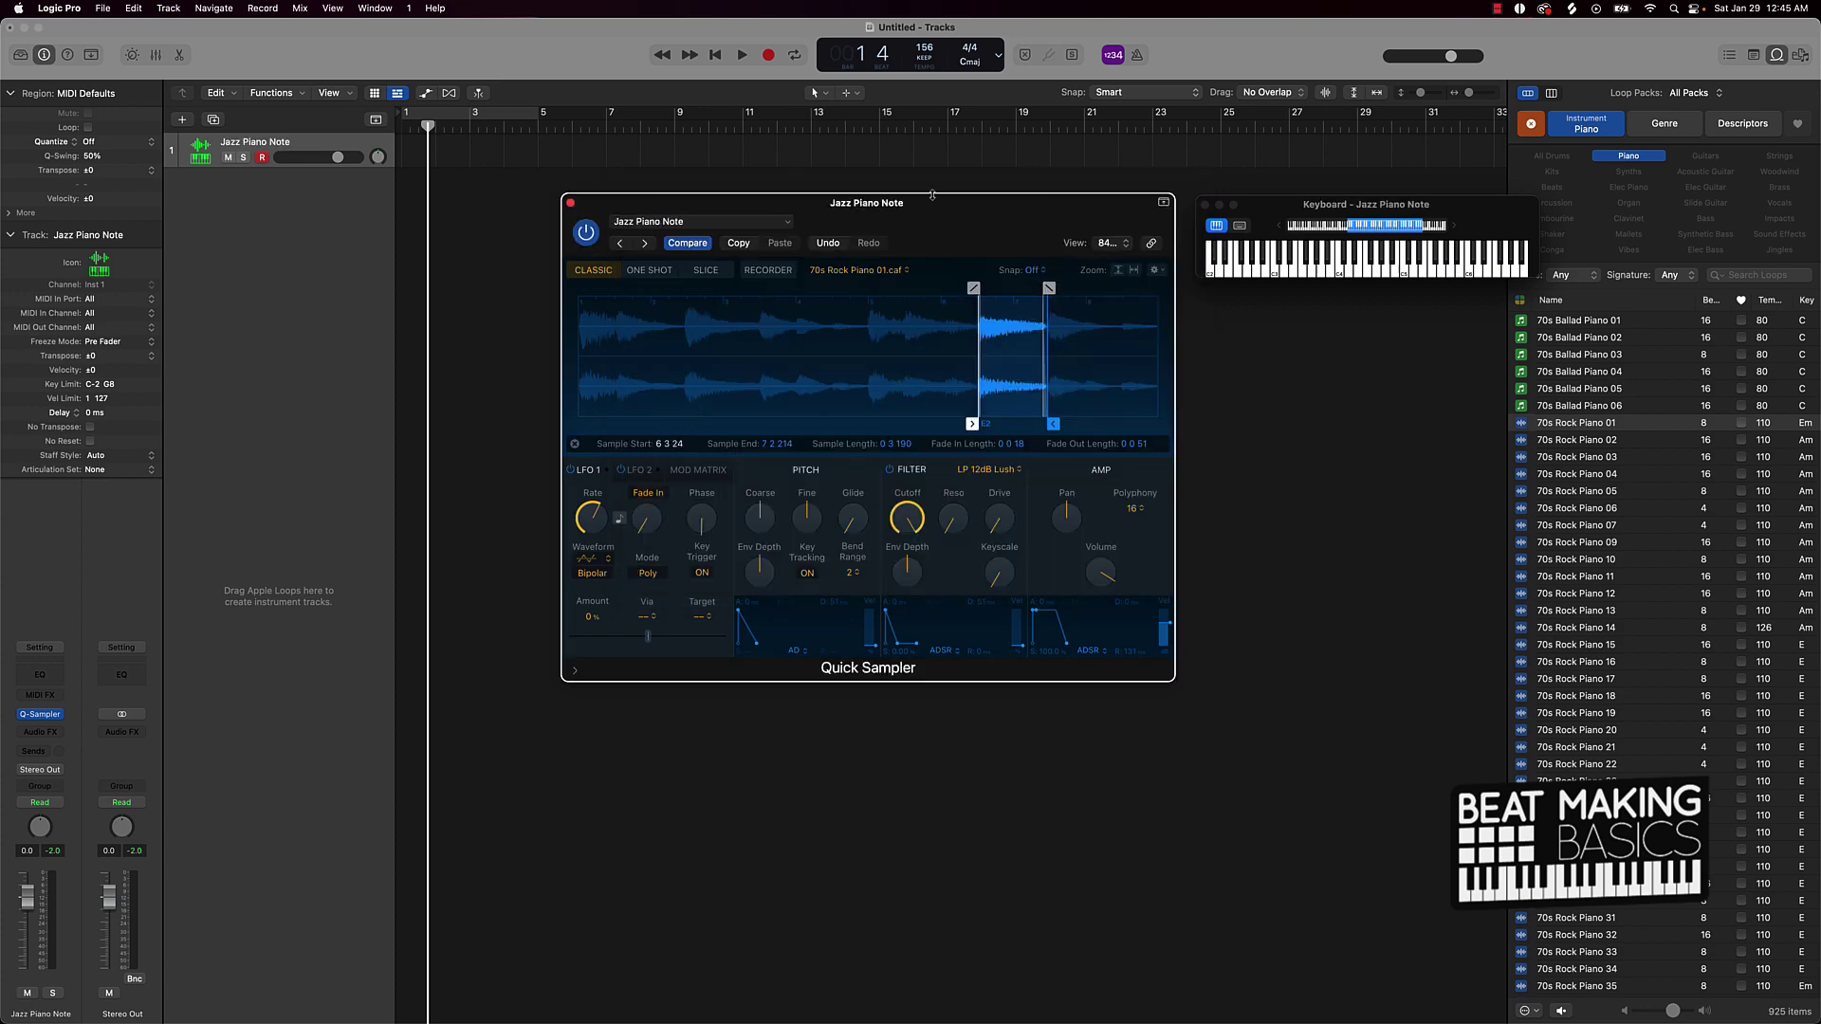
- Close the sampler window and create a second Quick Sampler instrument track
{"action": "left_click", "coordinate": [570, 203]}
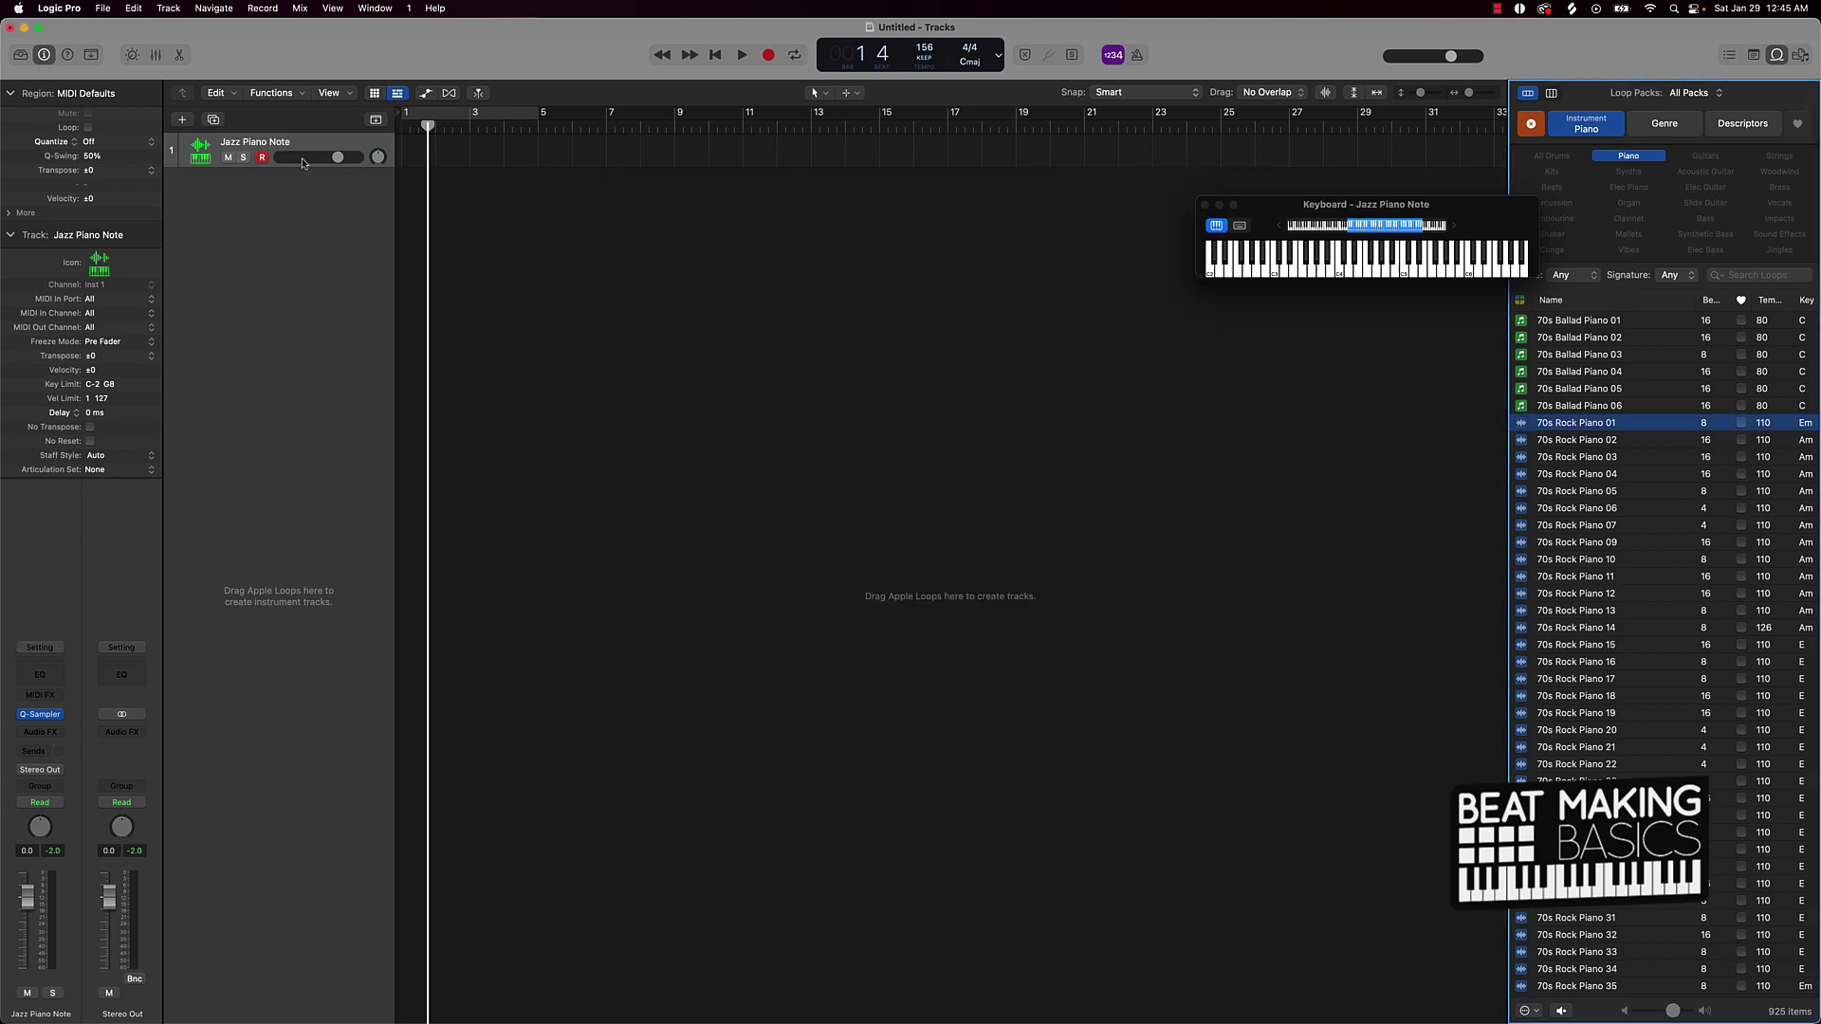
{"action": "left_click", "coordinate": [179, 119]}
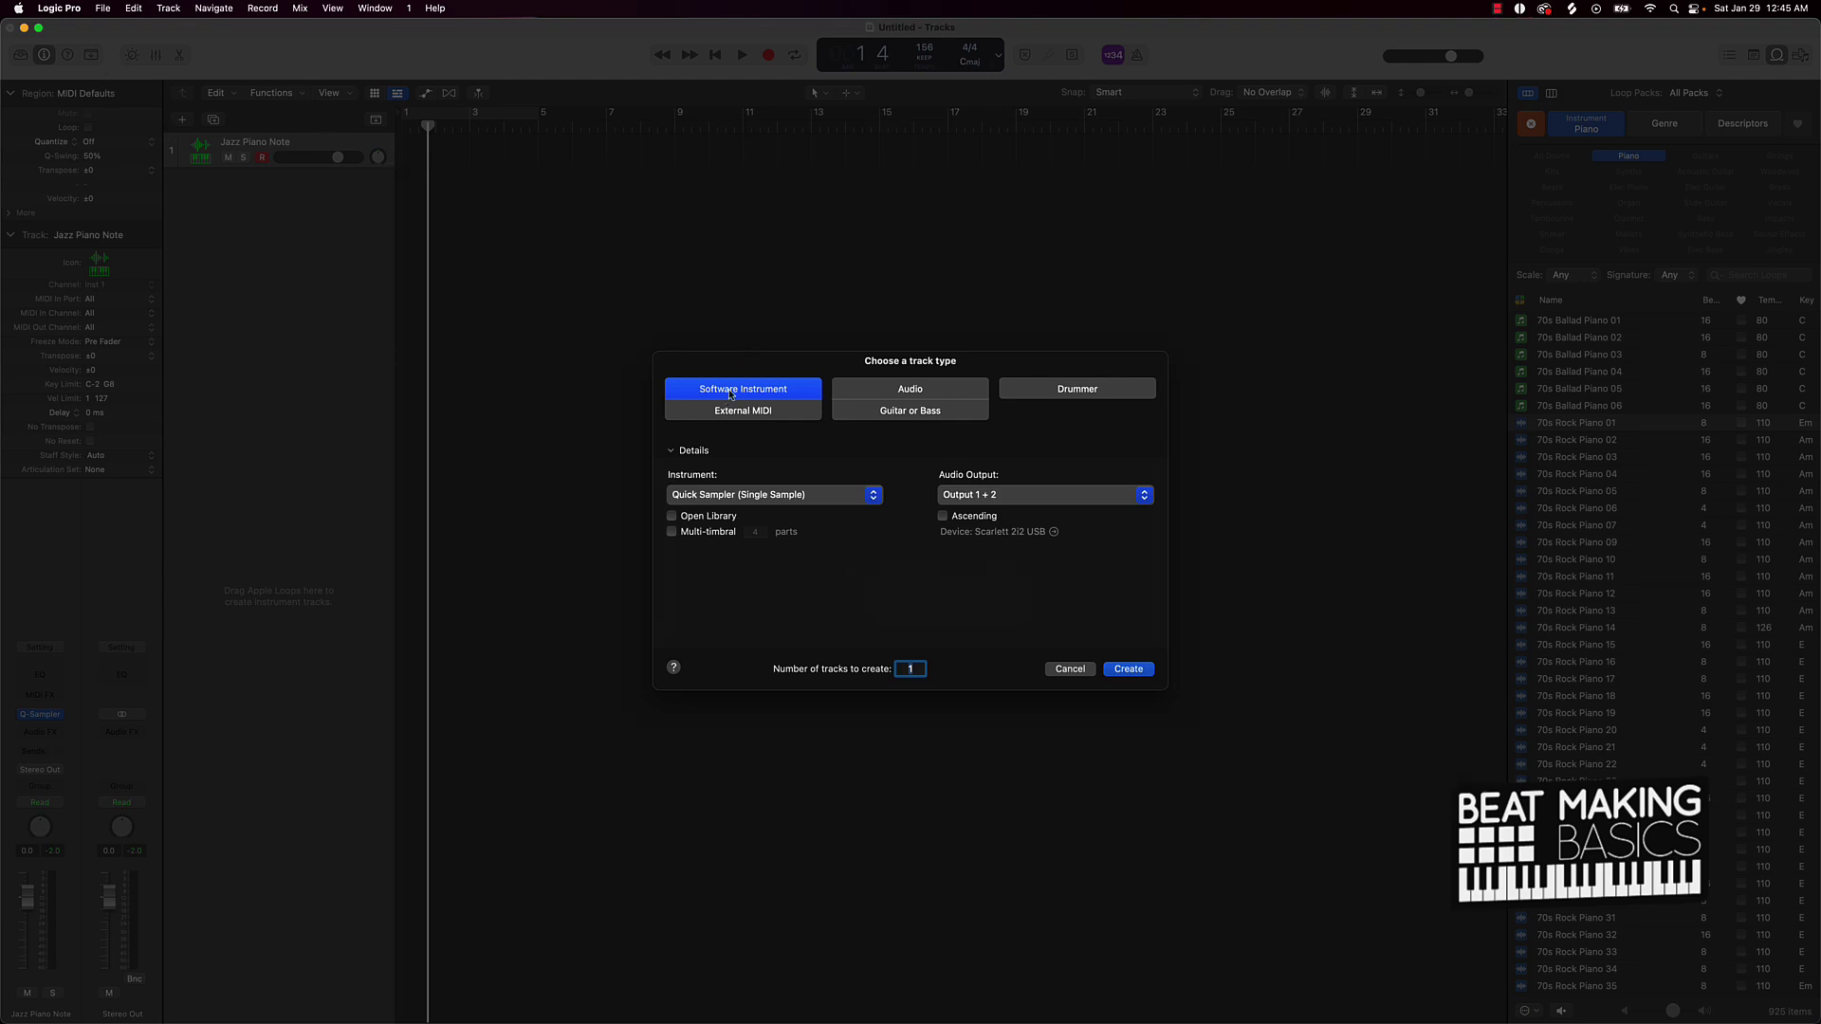
{"action": "left_click", "coordinate": [1128, 670]}
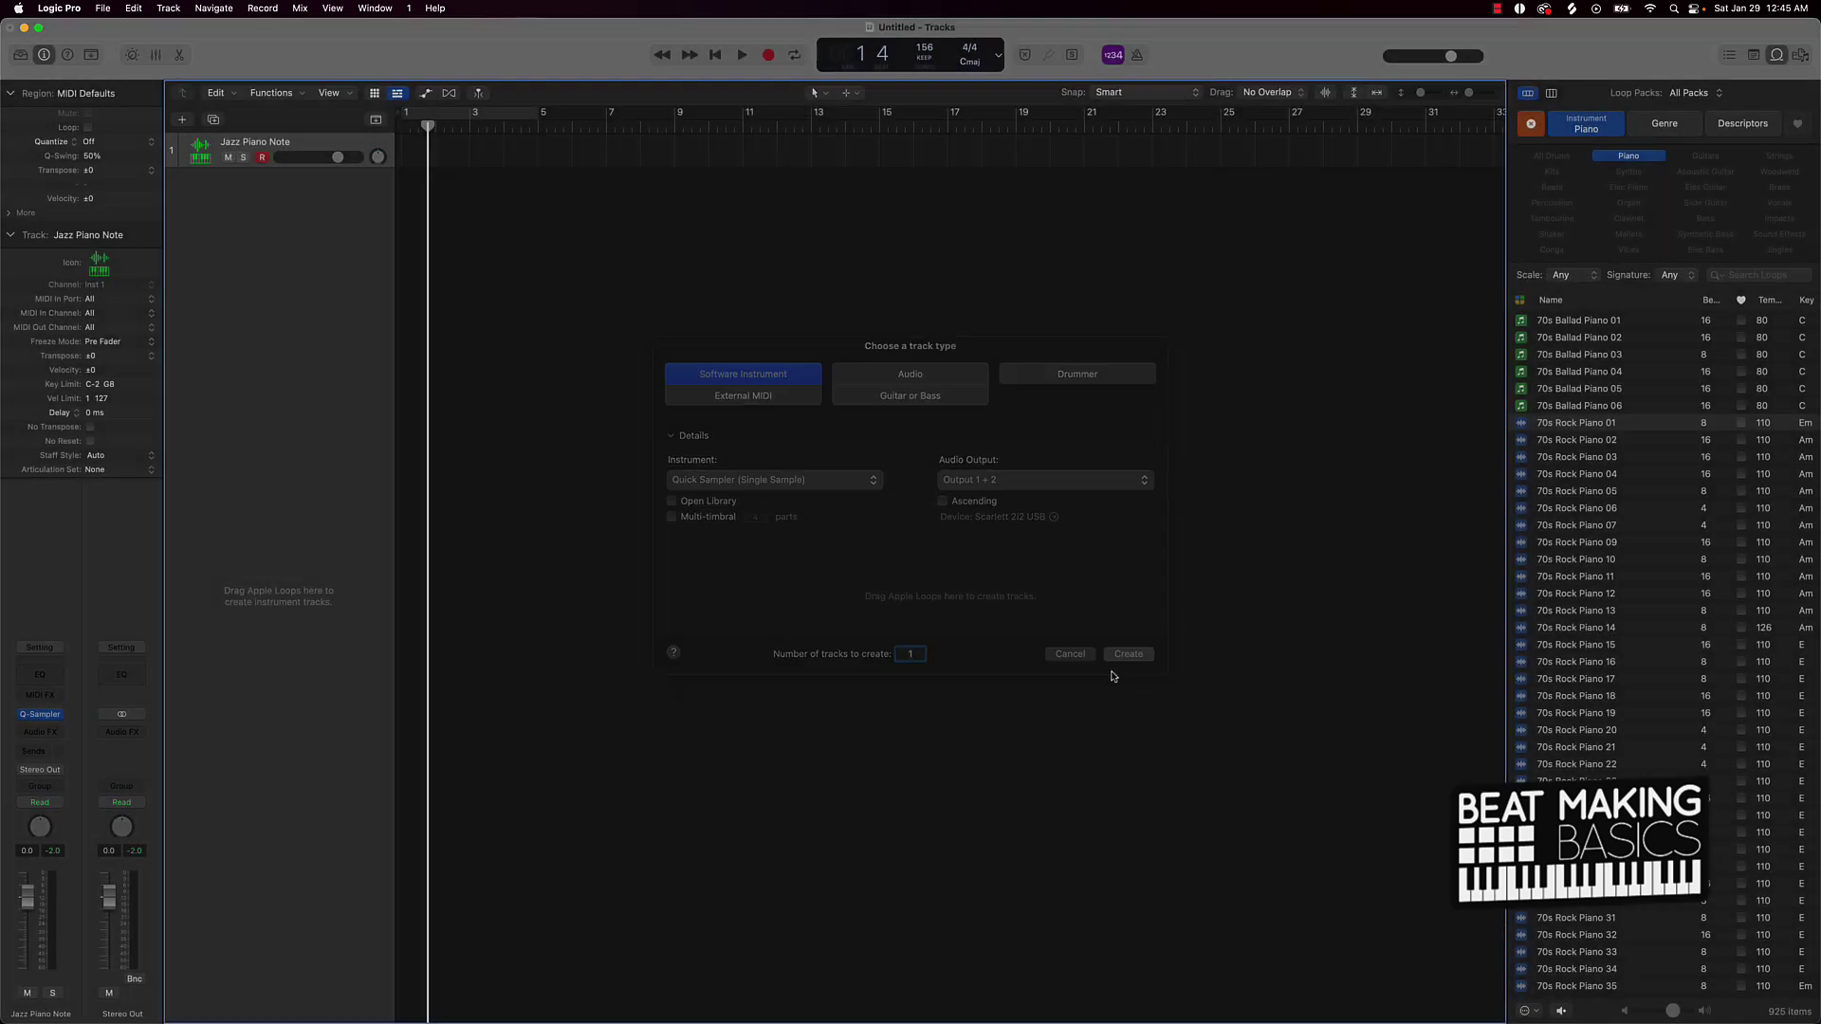
- Load the Jazz Piano Note.pst preset onto the new track and close its sampler window
{"action": "left_click", "coordinate": [687, 224]}
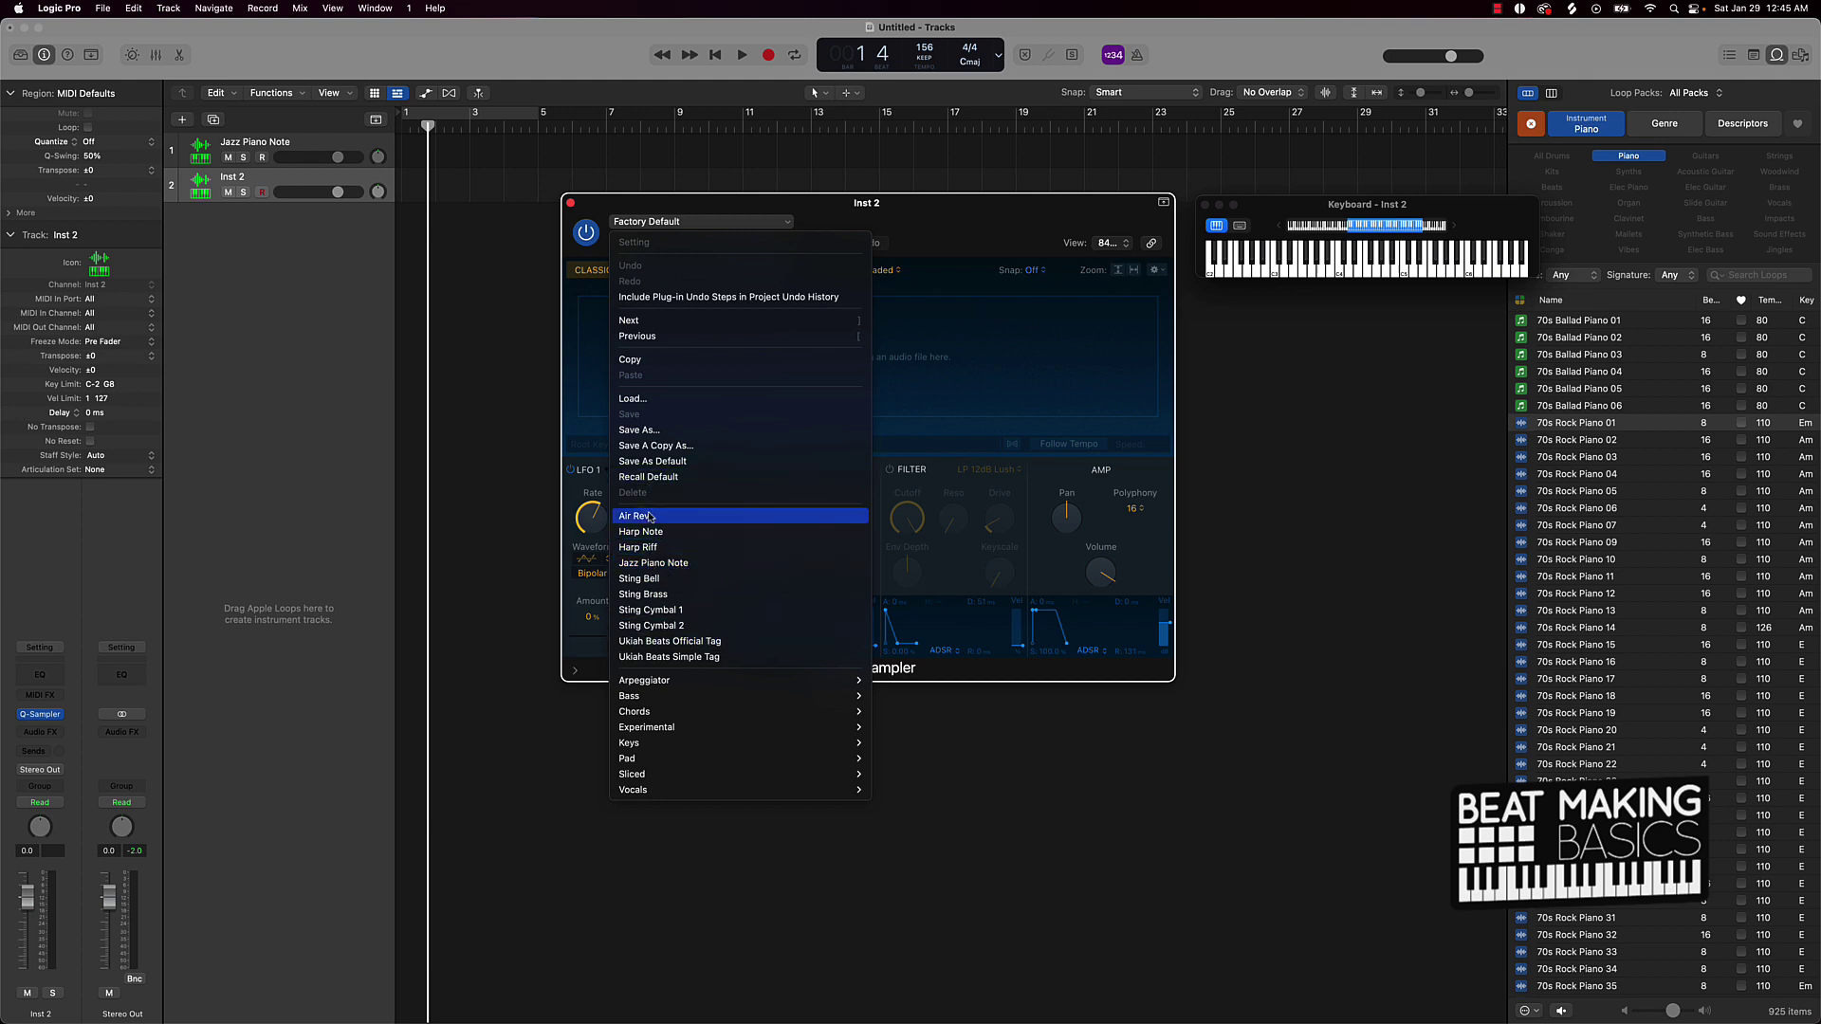
{"action": "left_click", "coordinate": [644, 400]}
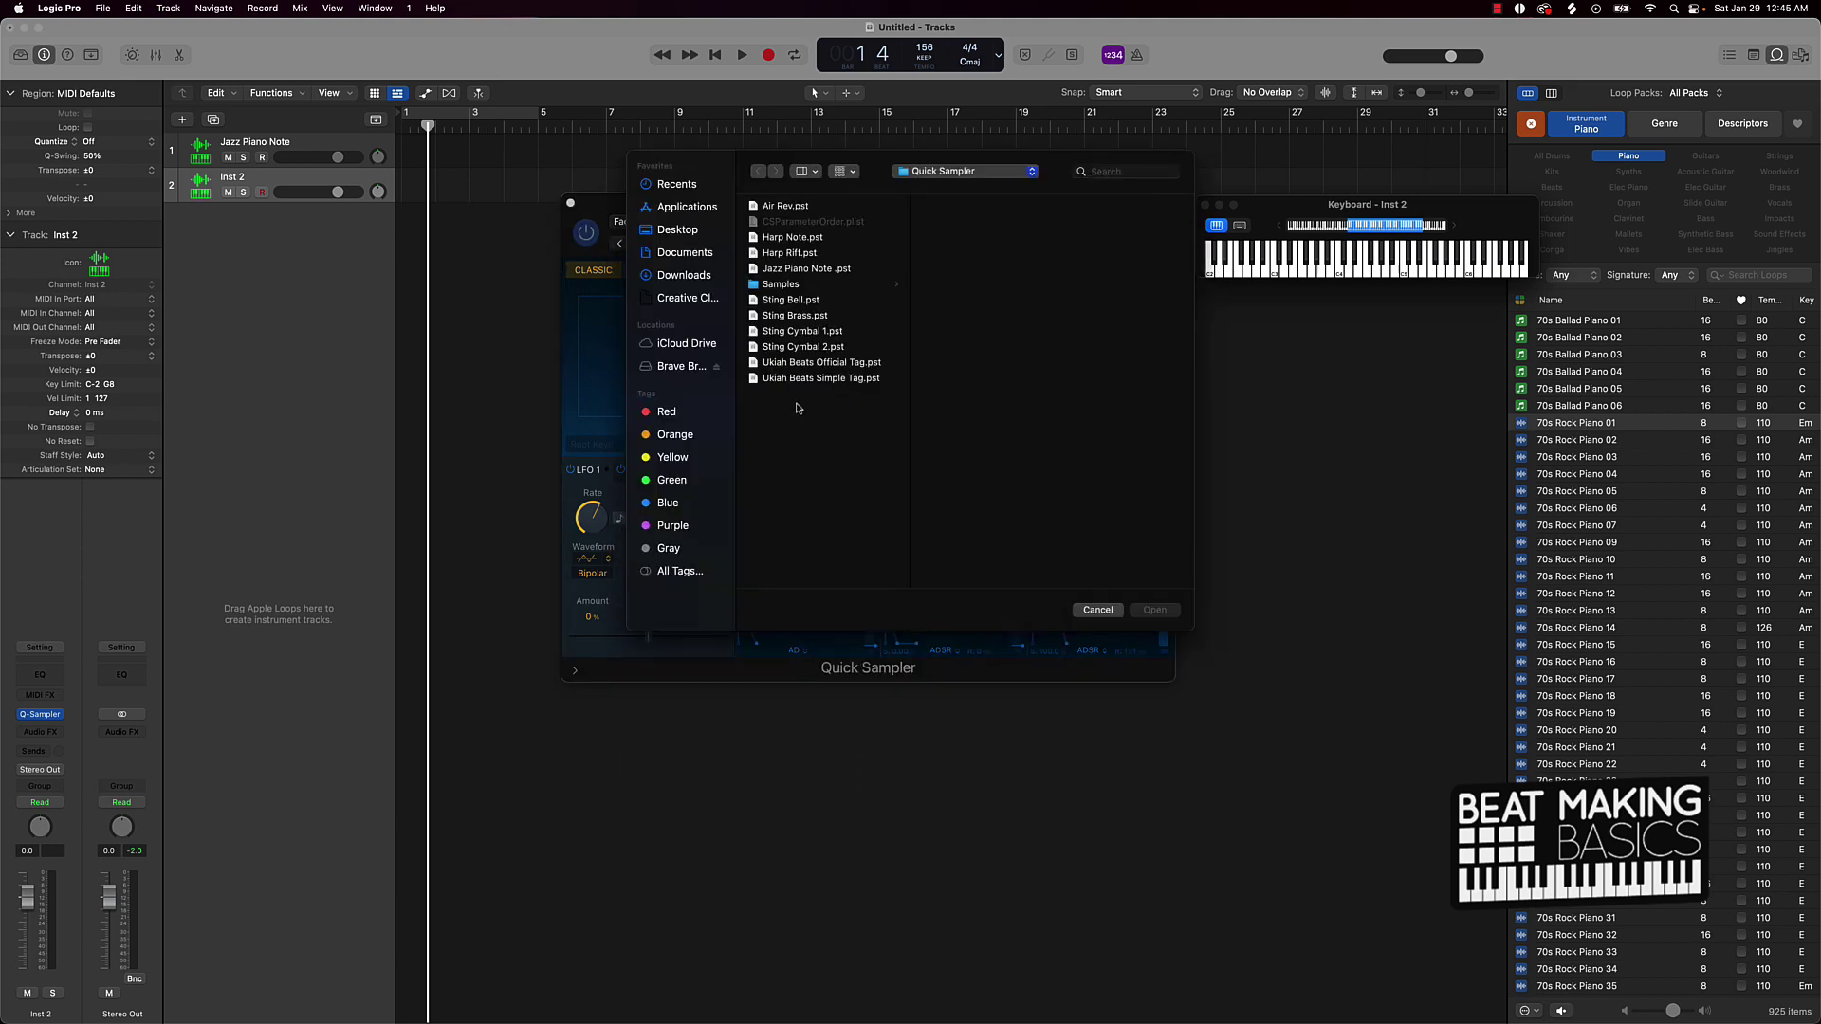
{"action": "left_click", "coordinate": [806, 269]}
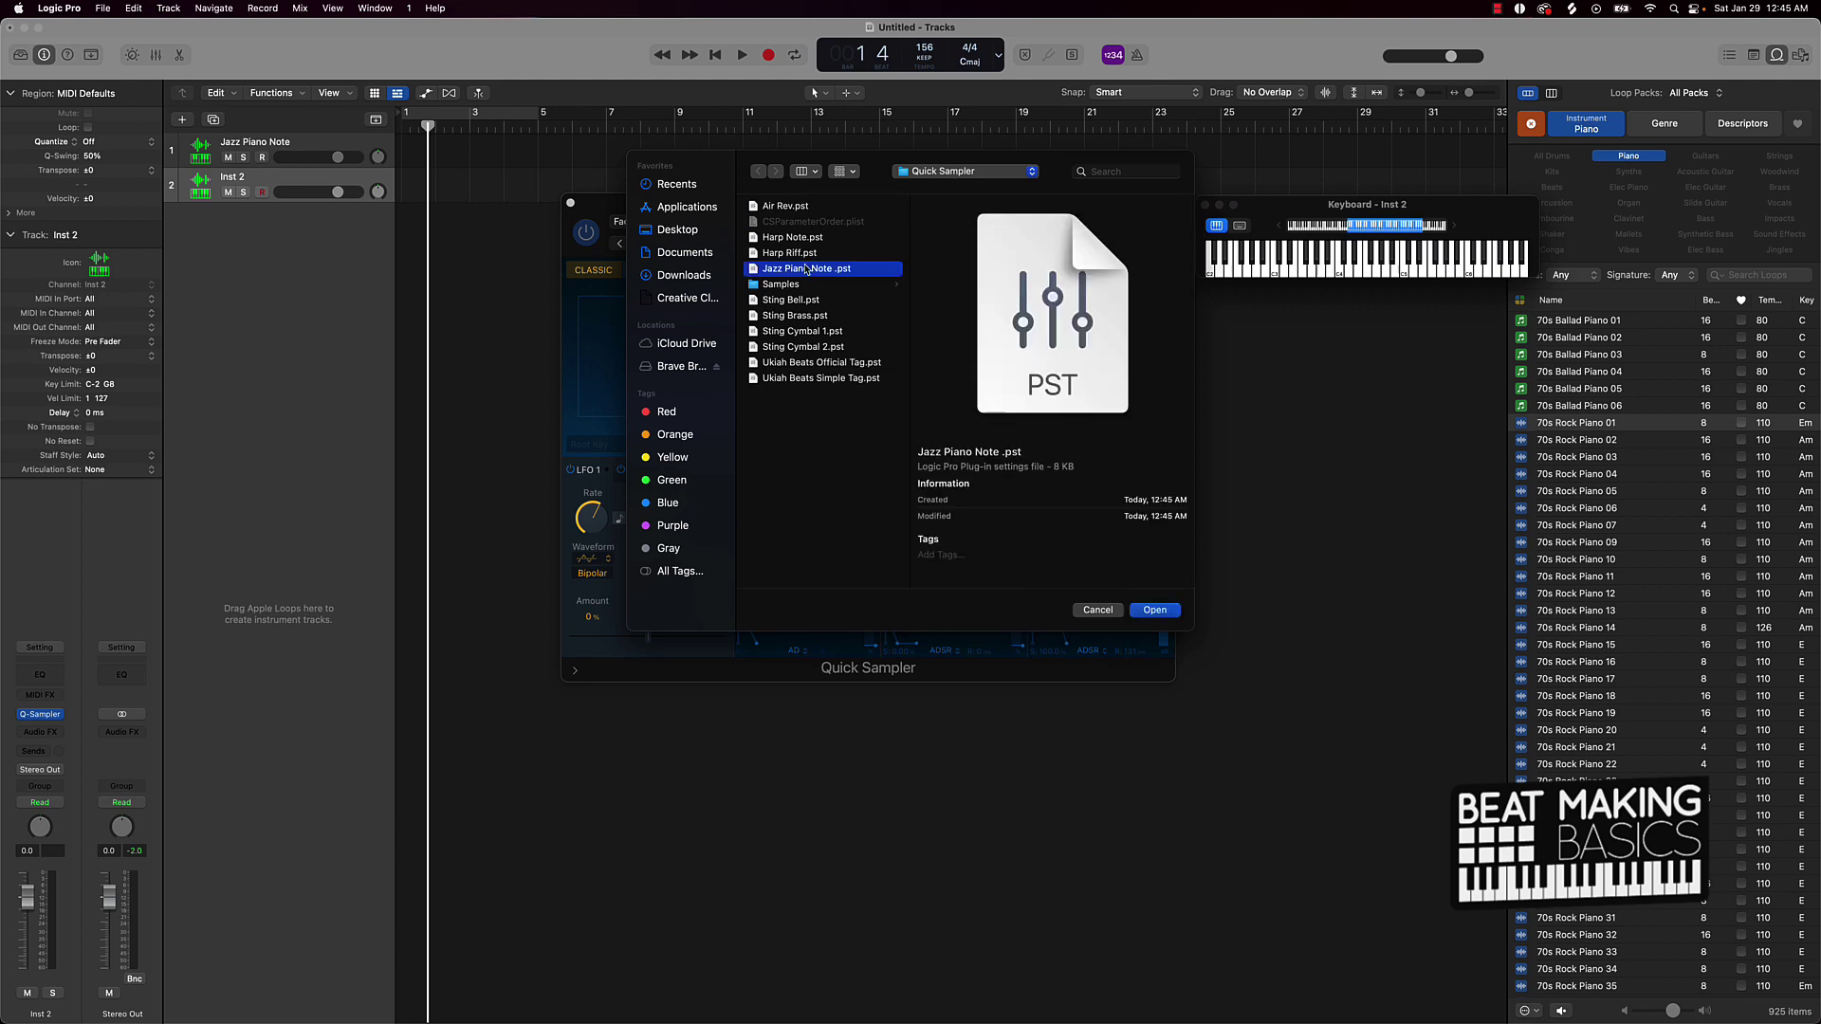
{"action": "double_click", "coordinate": [804, 269]}
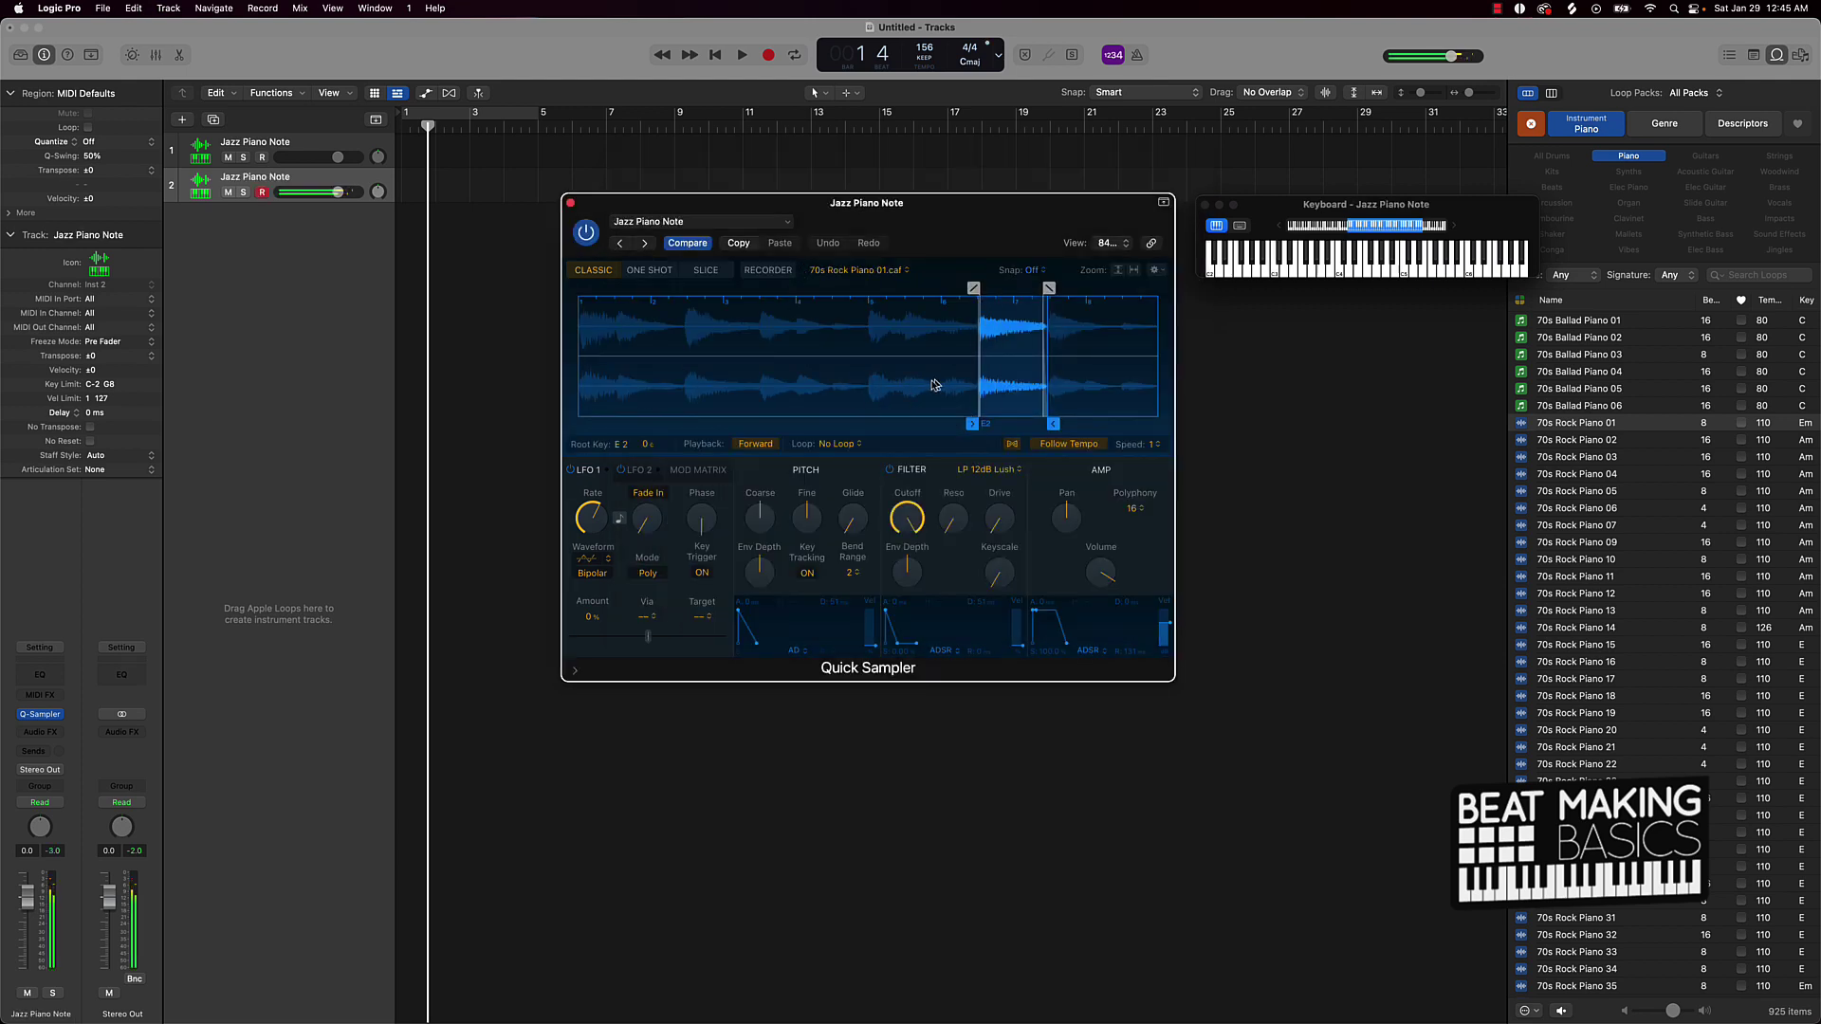
{"action": "left_click", "coordinate": [570, 203]}
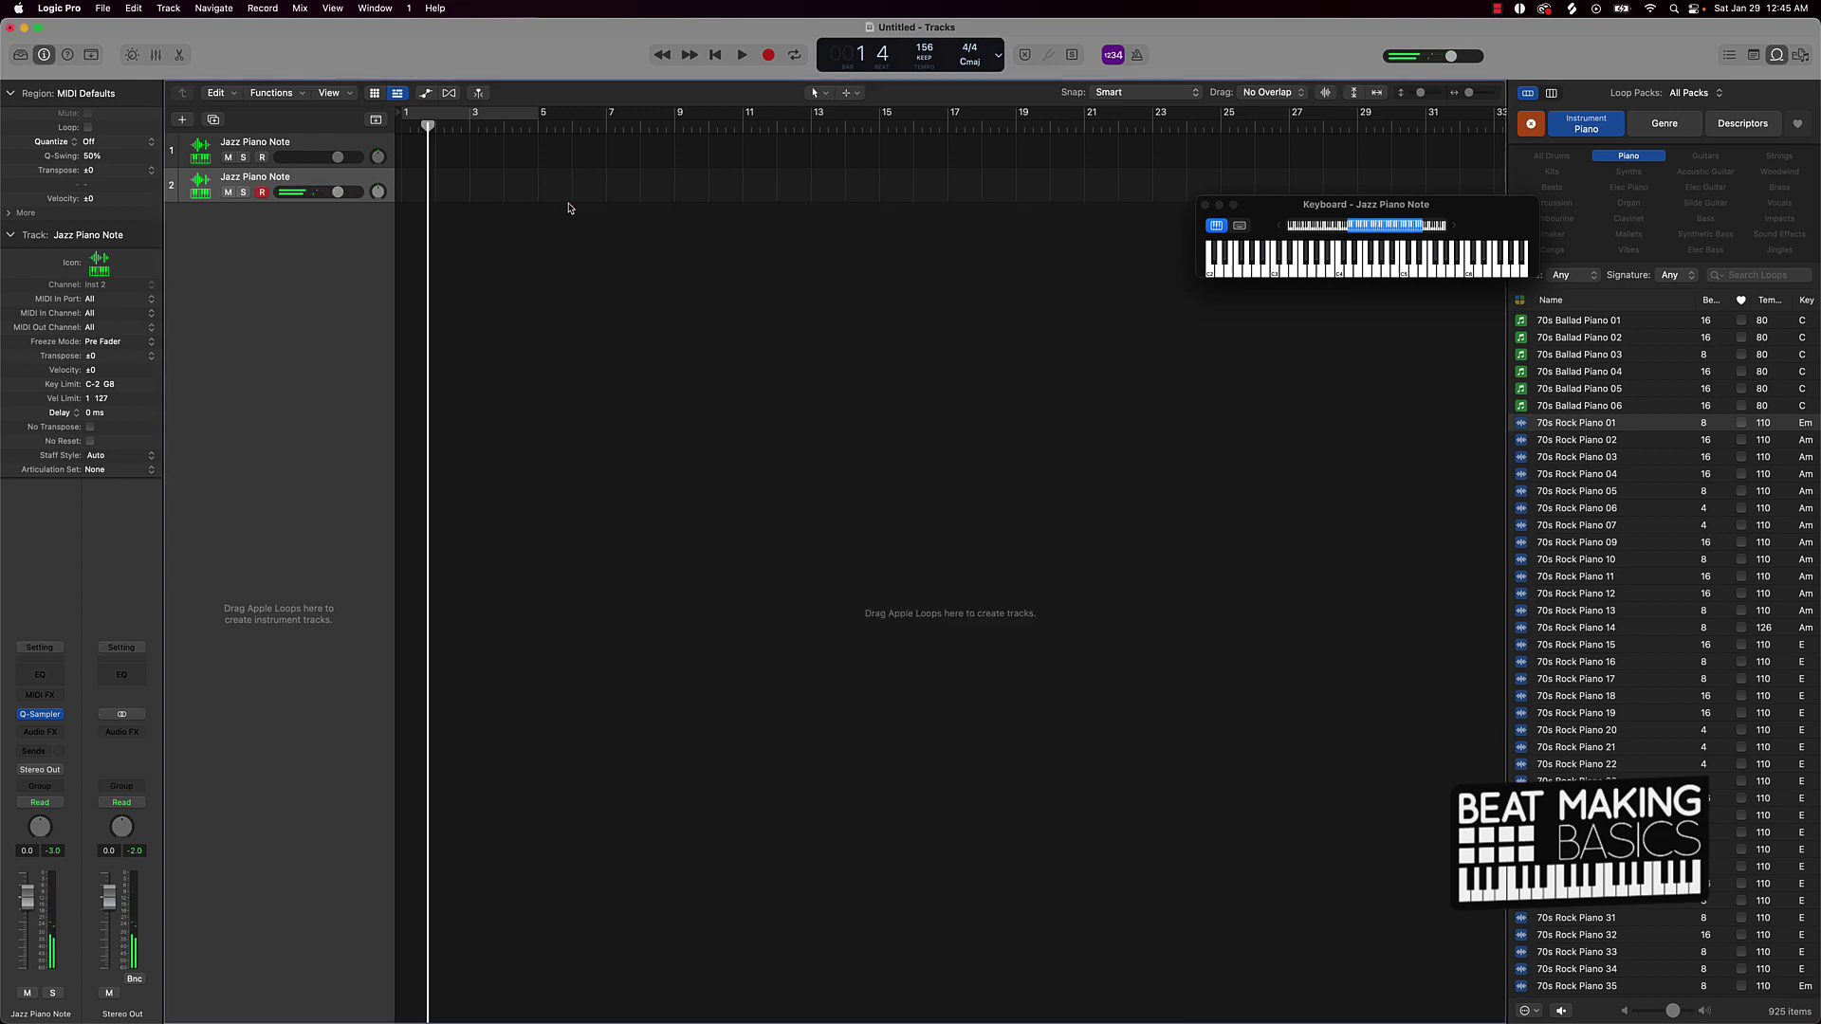
- Switch the loop browser filter from Piano to Synths
{"action": "left_click_drag", "start_coordinate": [1316, 208], "coordinate": [1137, 229]}
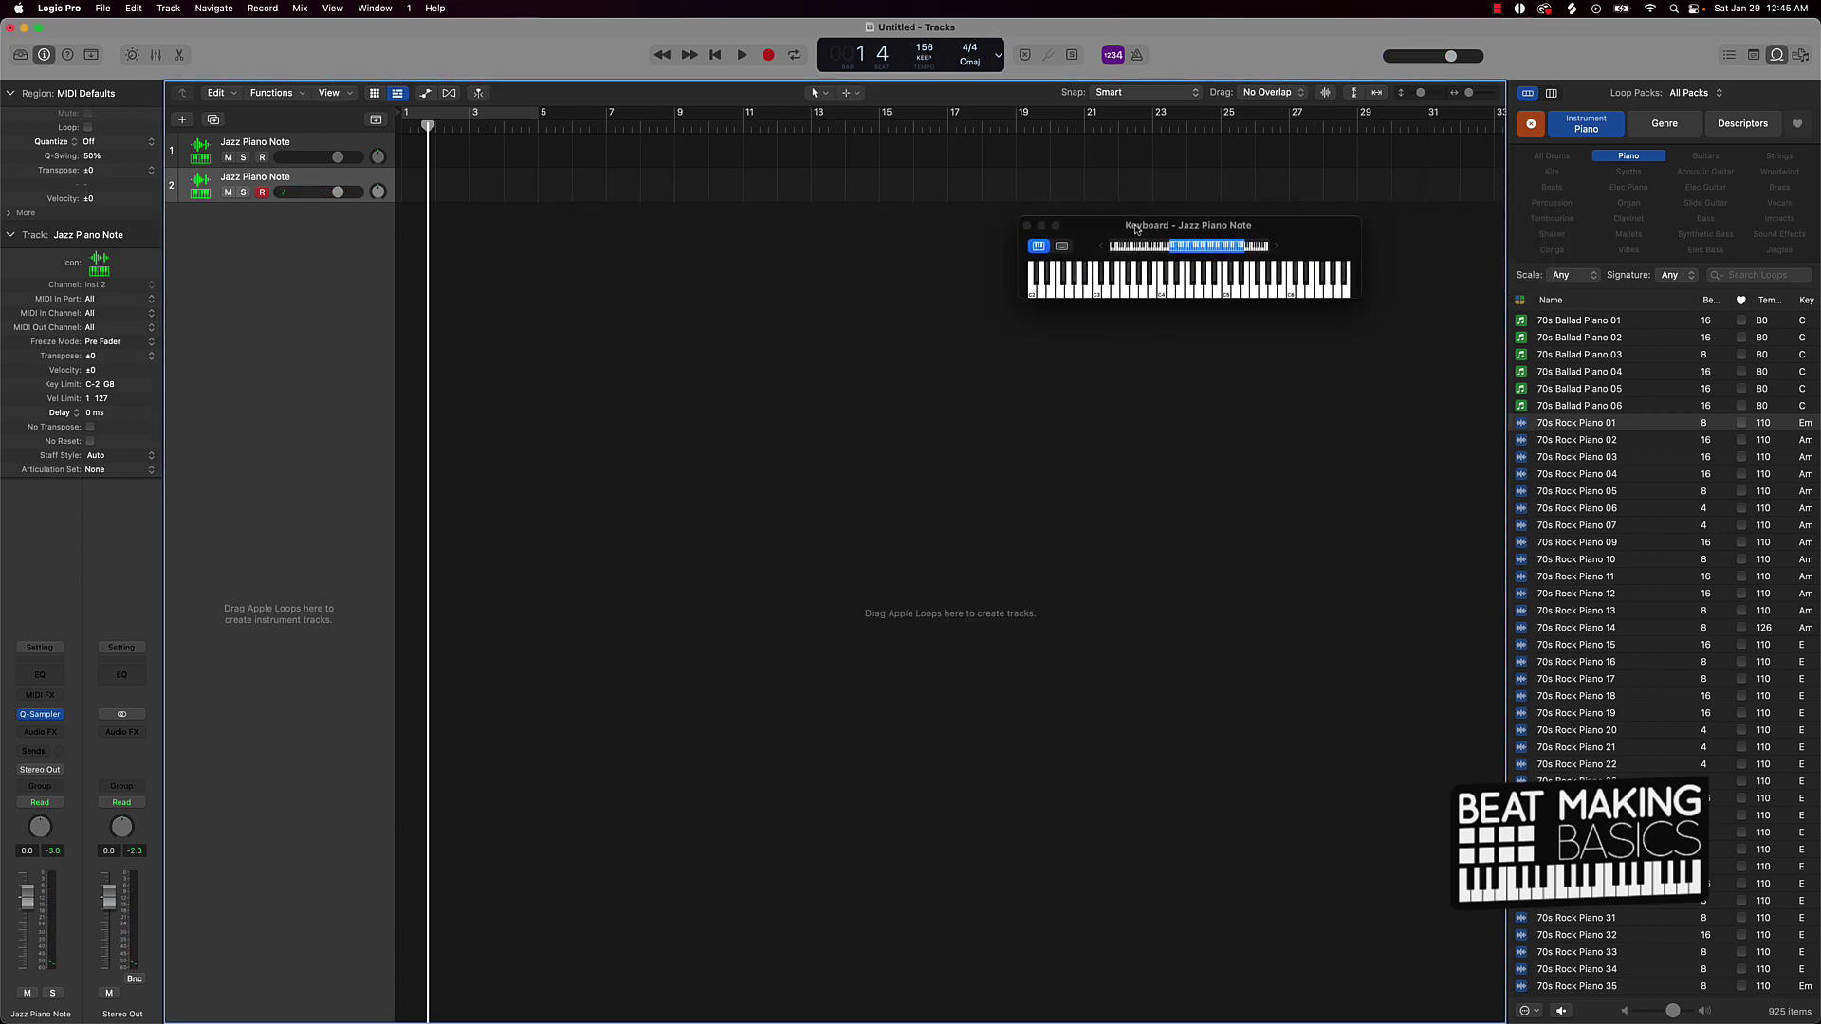
{"action": "left_click", "coordinate": [1648, 157]}
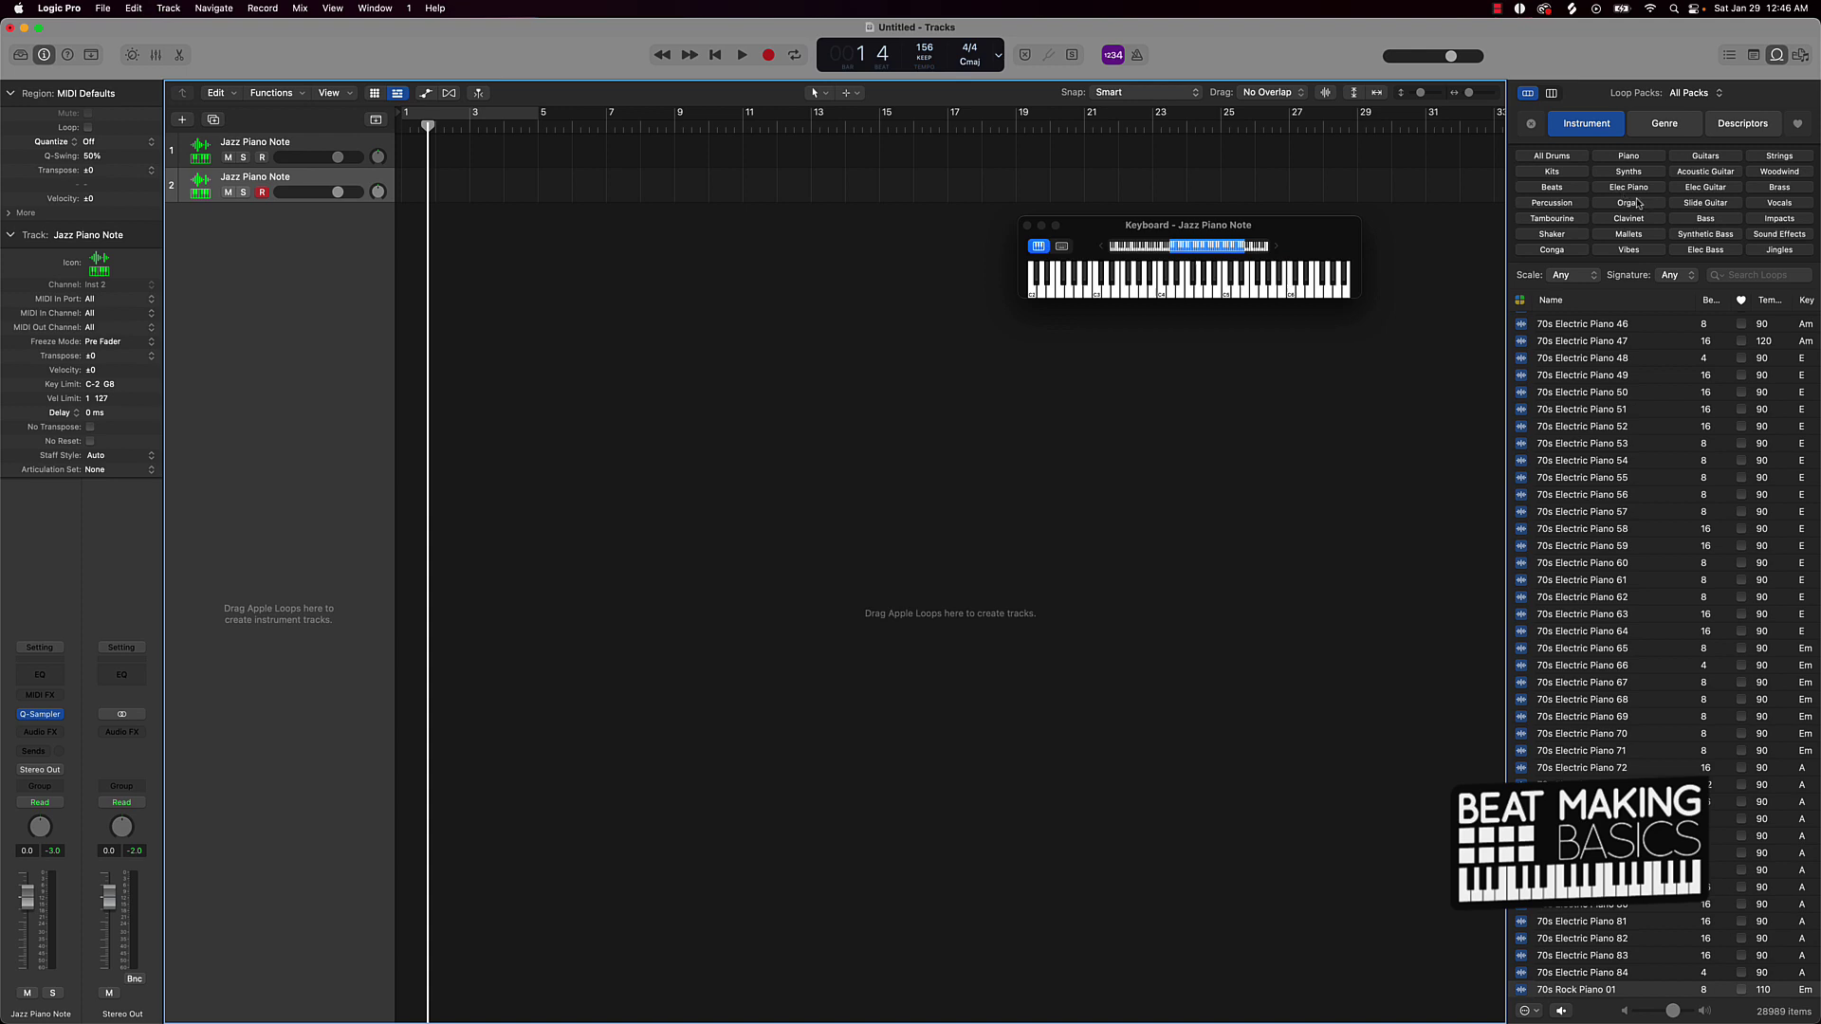
{"action": "left_click", "coordinate": [1626, 172]}
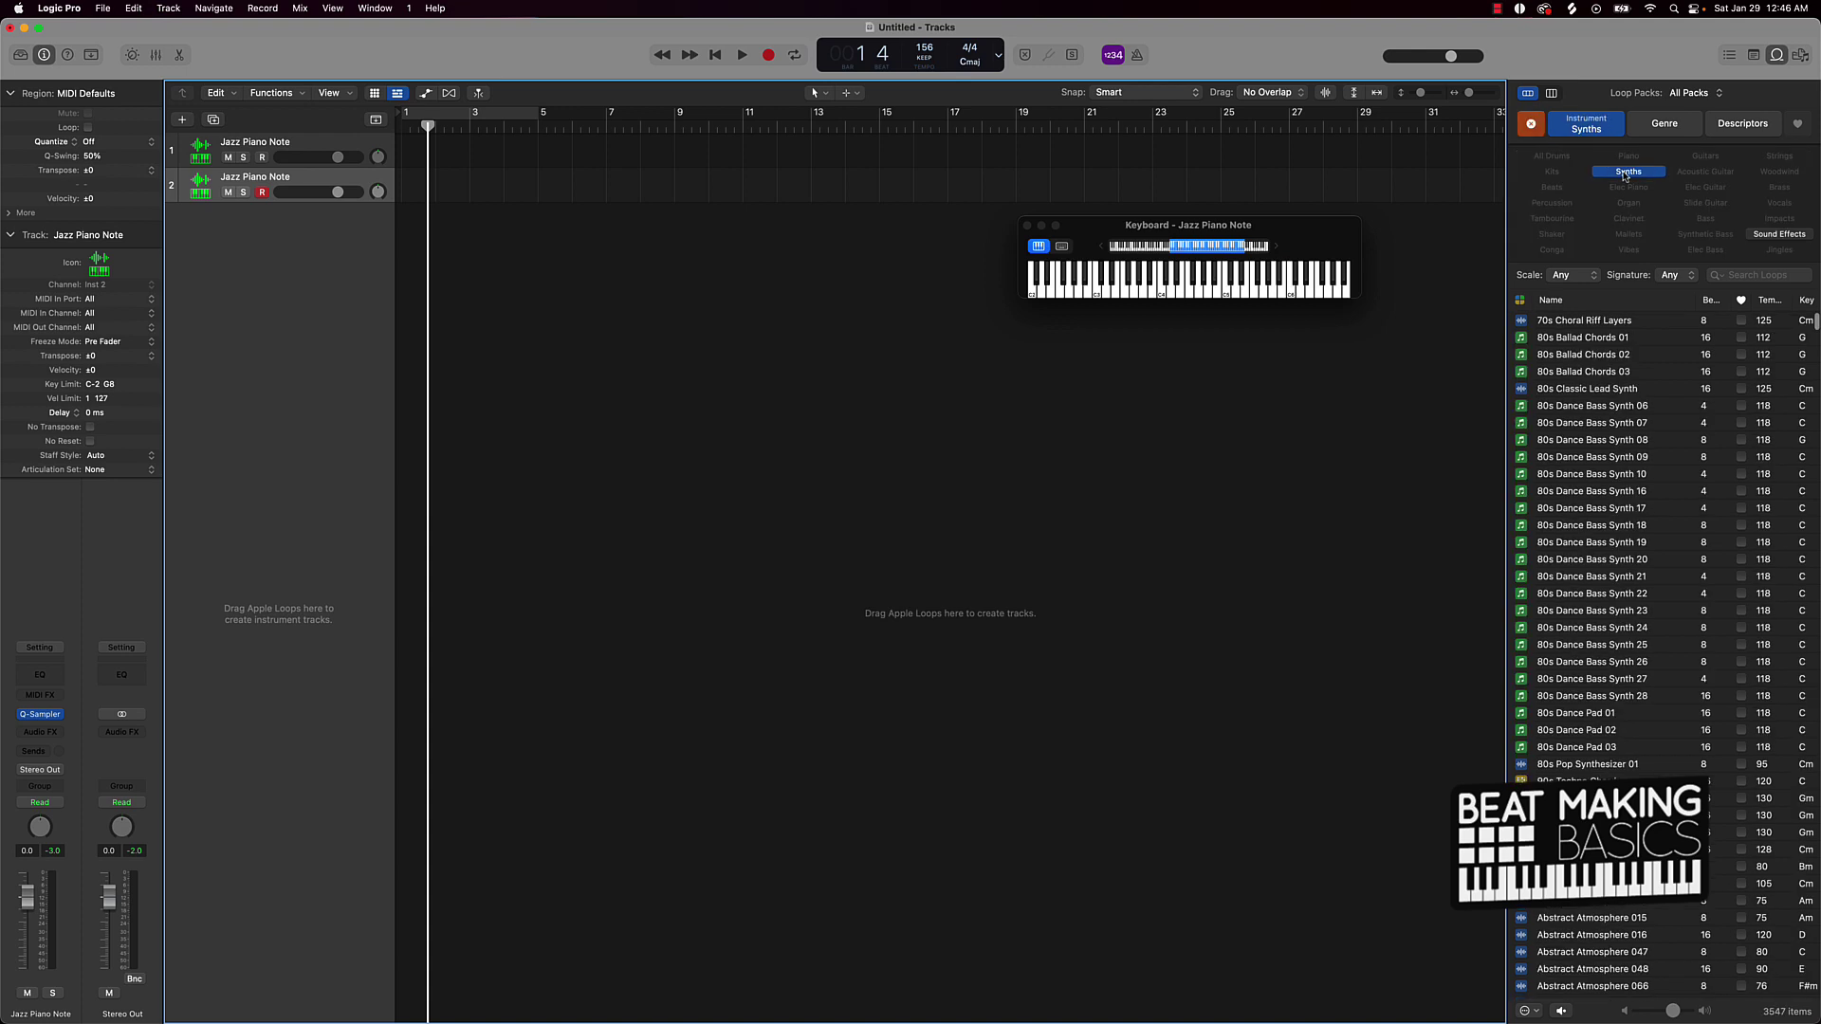
- Audition synth loops, then drop Afloat Synth Lead onto a new sliced Quick Sampler track
{"action": "left_click", "coordinate": [1583, 391]}
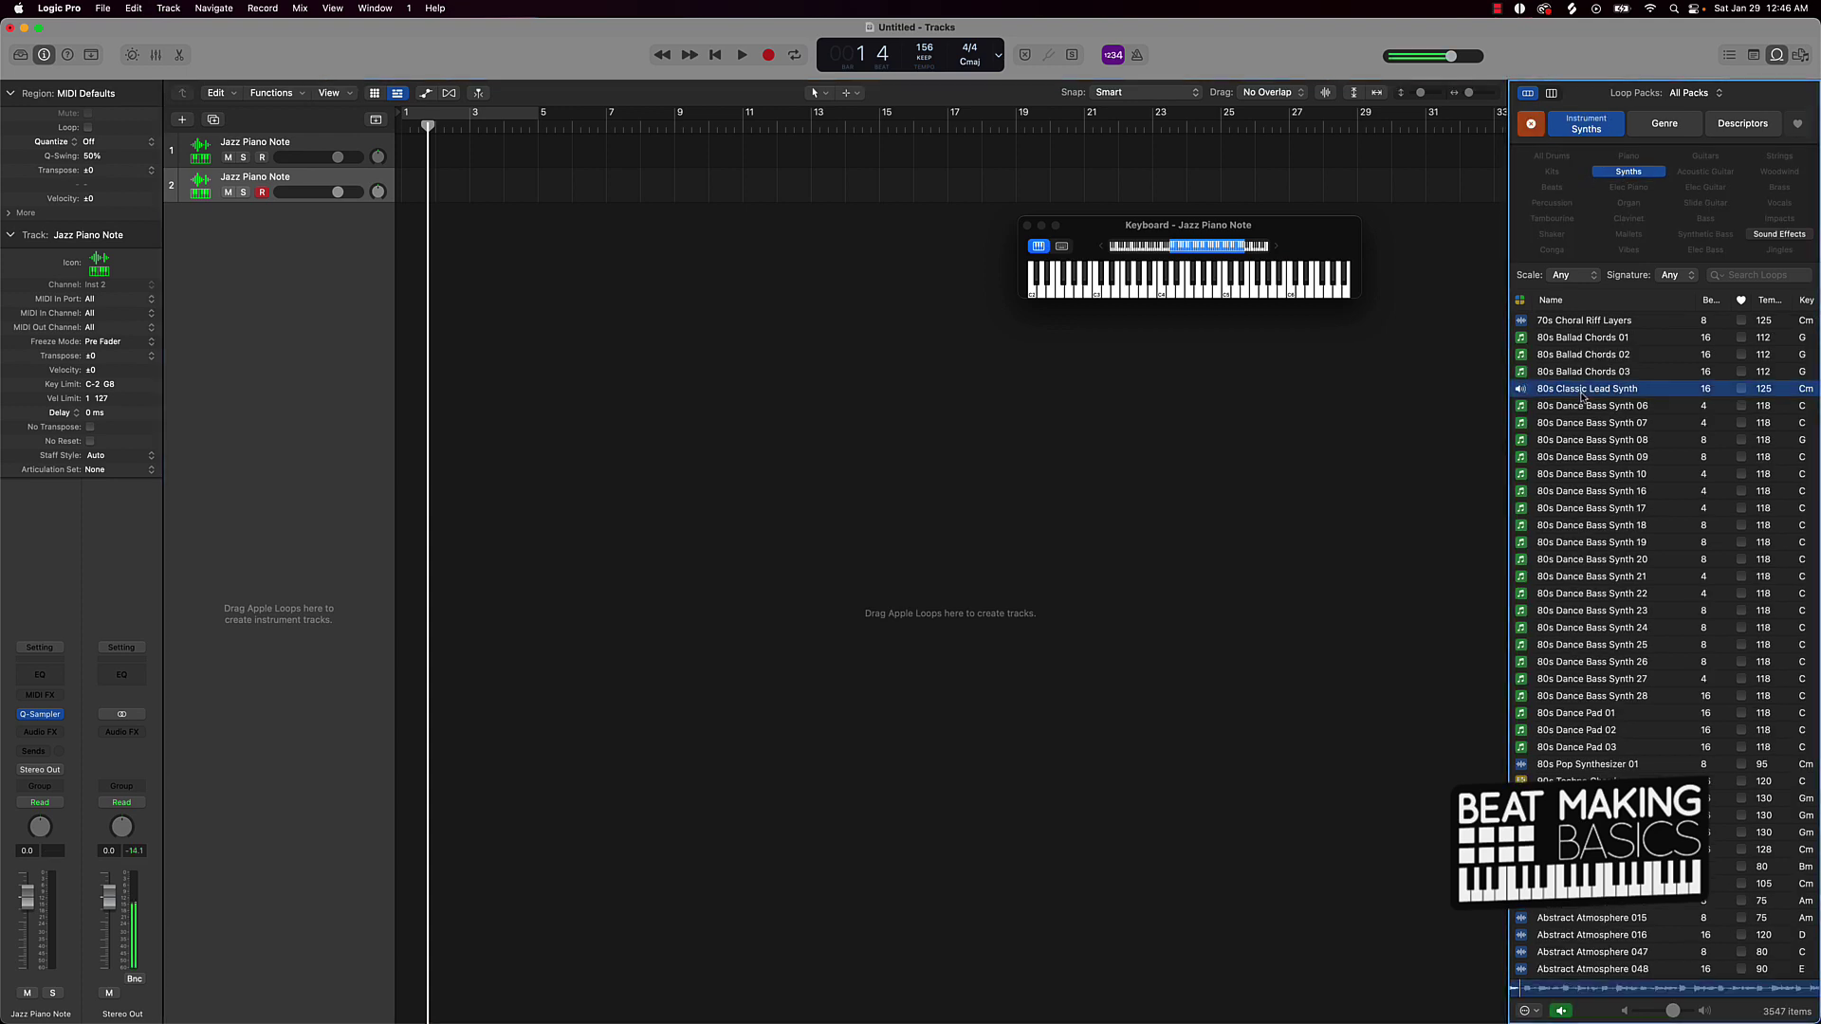
{"action": "left_click", "coordinate": [1582, 766]}
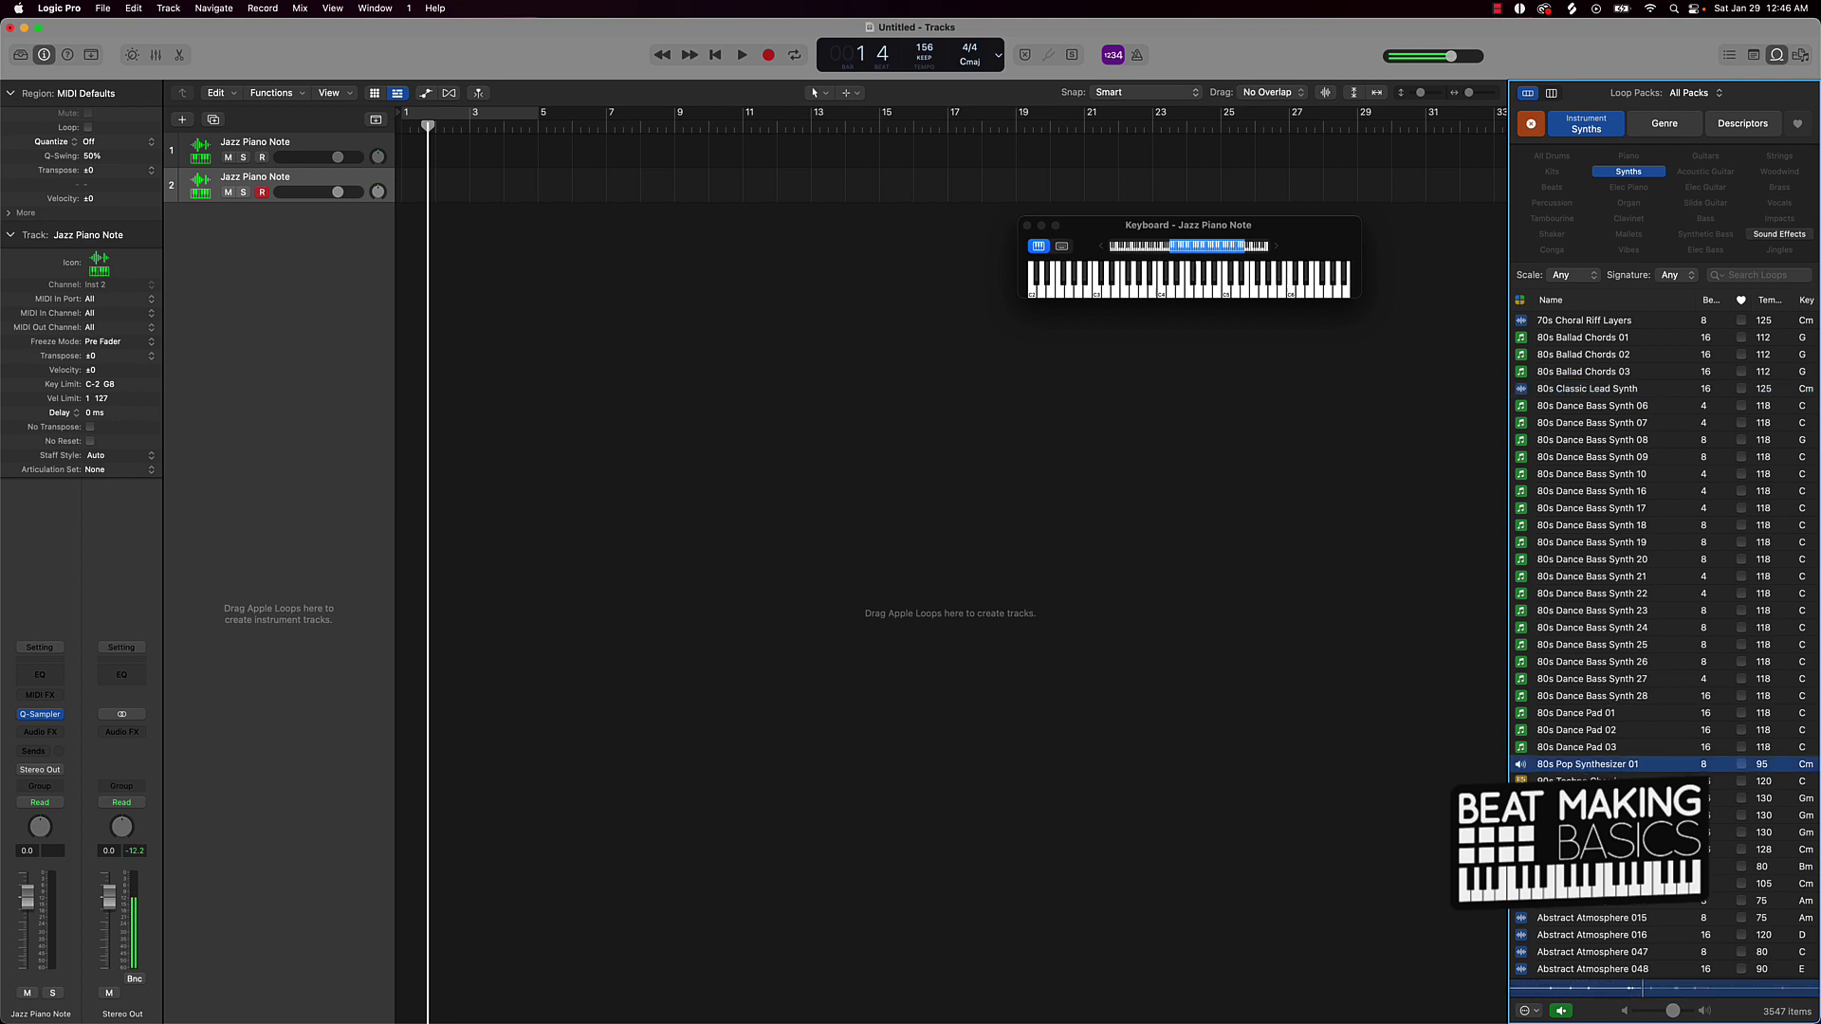
{"action": "left_click", "coordinate": [1582, 833]}
{"action": "left_click", "coordinate": [1582, 850]}
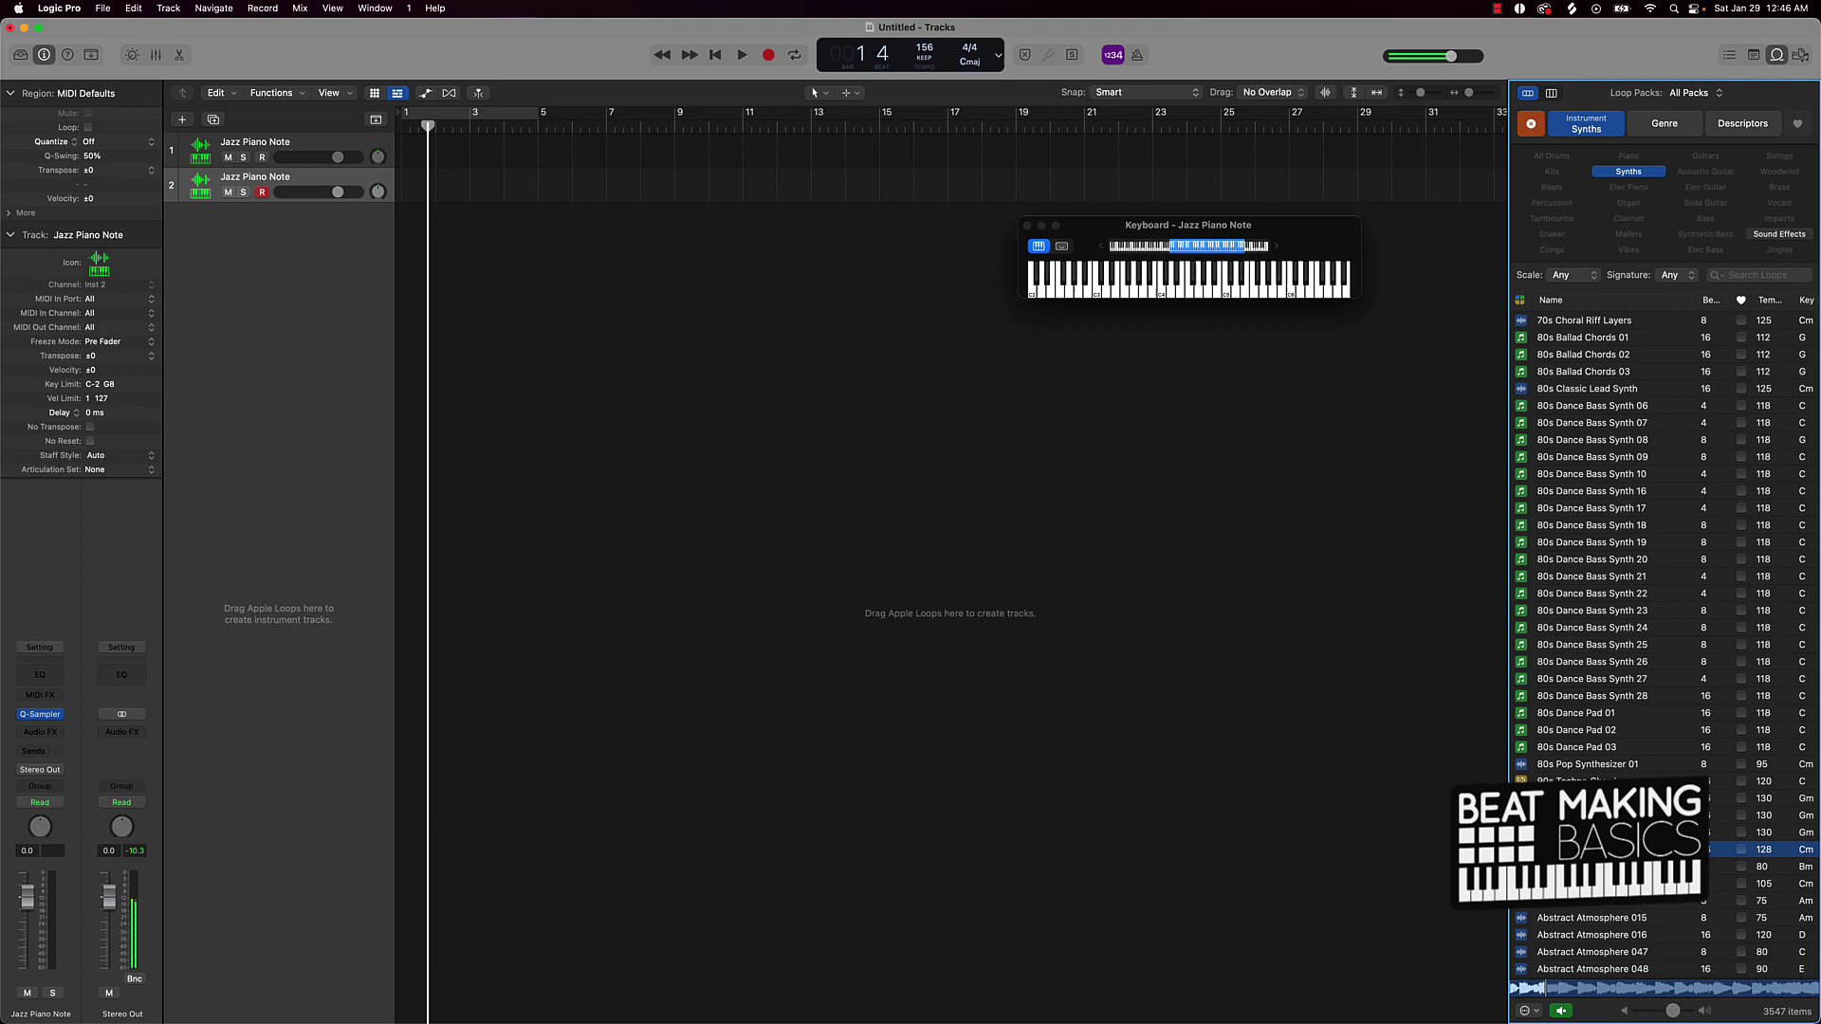
{"action": "left_click", "coordinate": [1583, 816]}
{"action": "scroll", "coordinate": [1582, 815], "scroll_direction": "down", "scroll_amount": 2}
{"action": "scroll", "coordinate": [1582, 808], "scroll_direction": "down", "scroll_amount": 1}
{"action": "left_click", "coordinate": [1582, 808]}
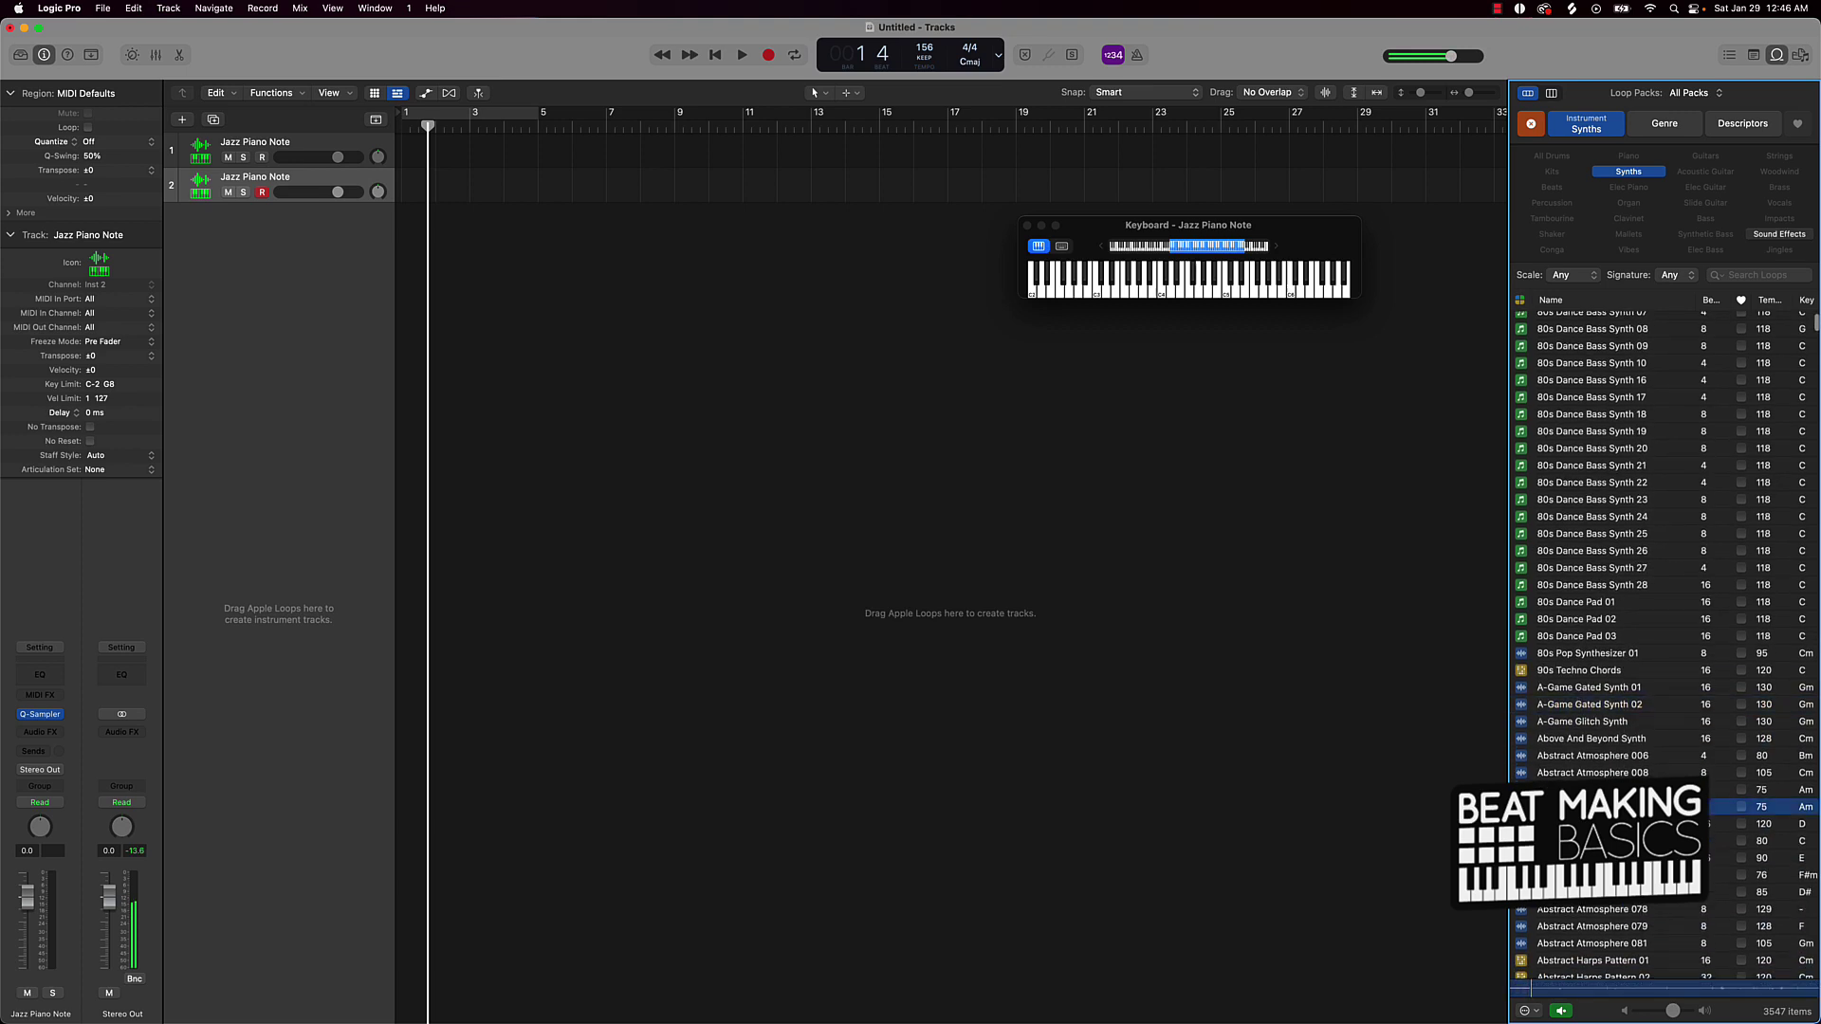
{"action": "scroll", "coordinate": [1582, 808], "scroll_direction": "down", "scroll_amount": 5}
{"action": "left_click", "coordinate": [1582, 815]}
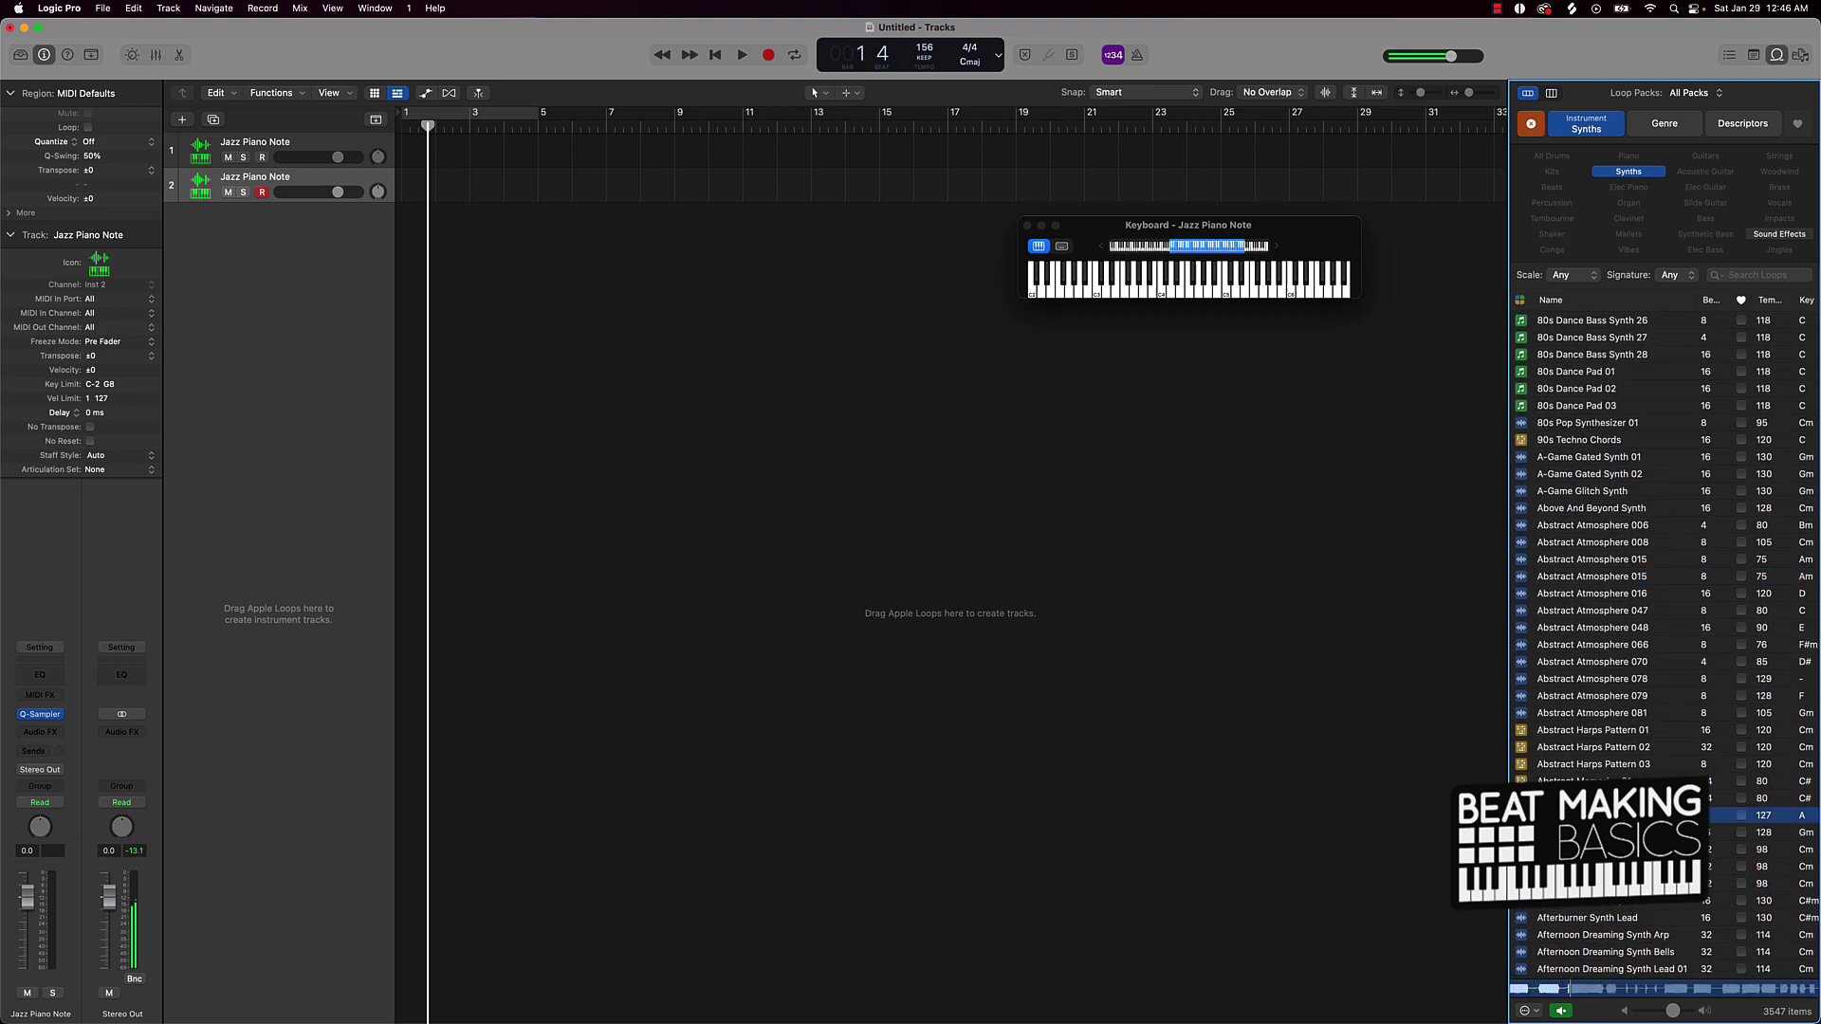
{"action": "left_click", "coordinate": [1582, 832]}
{"action": "left_click", "coordinate": [1582, 849]}
{"action": "scroll", "coordinate": [1582, 849], "scroll_direction": "down", "scroll_amount": 2}
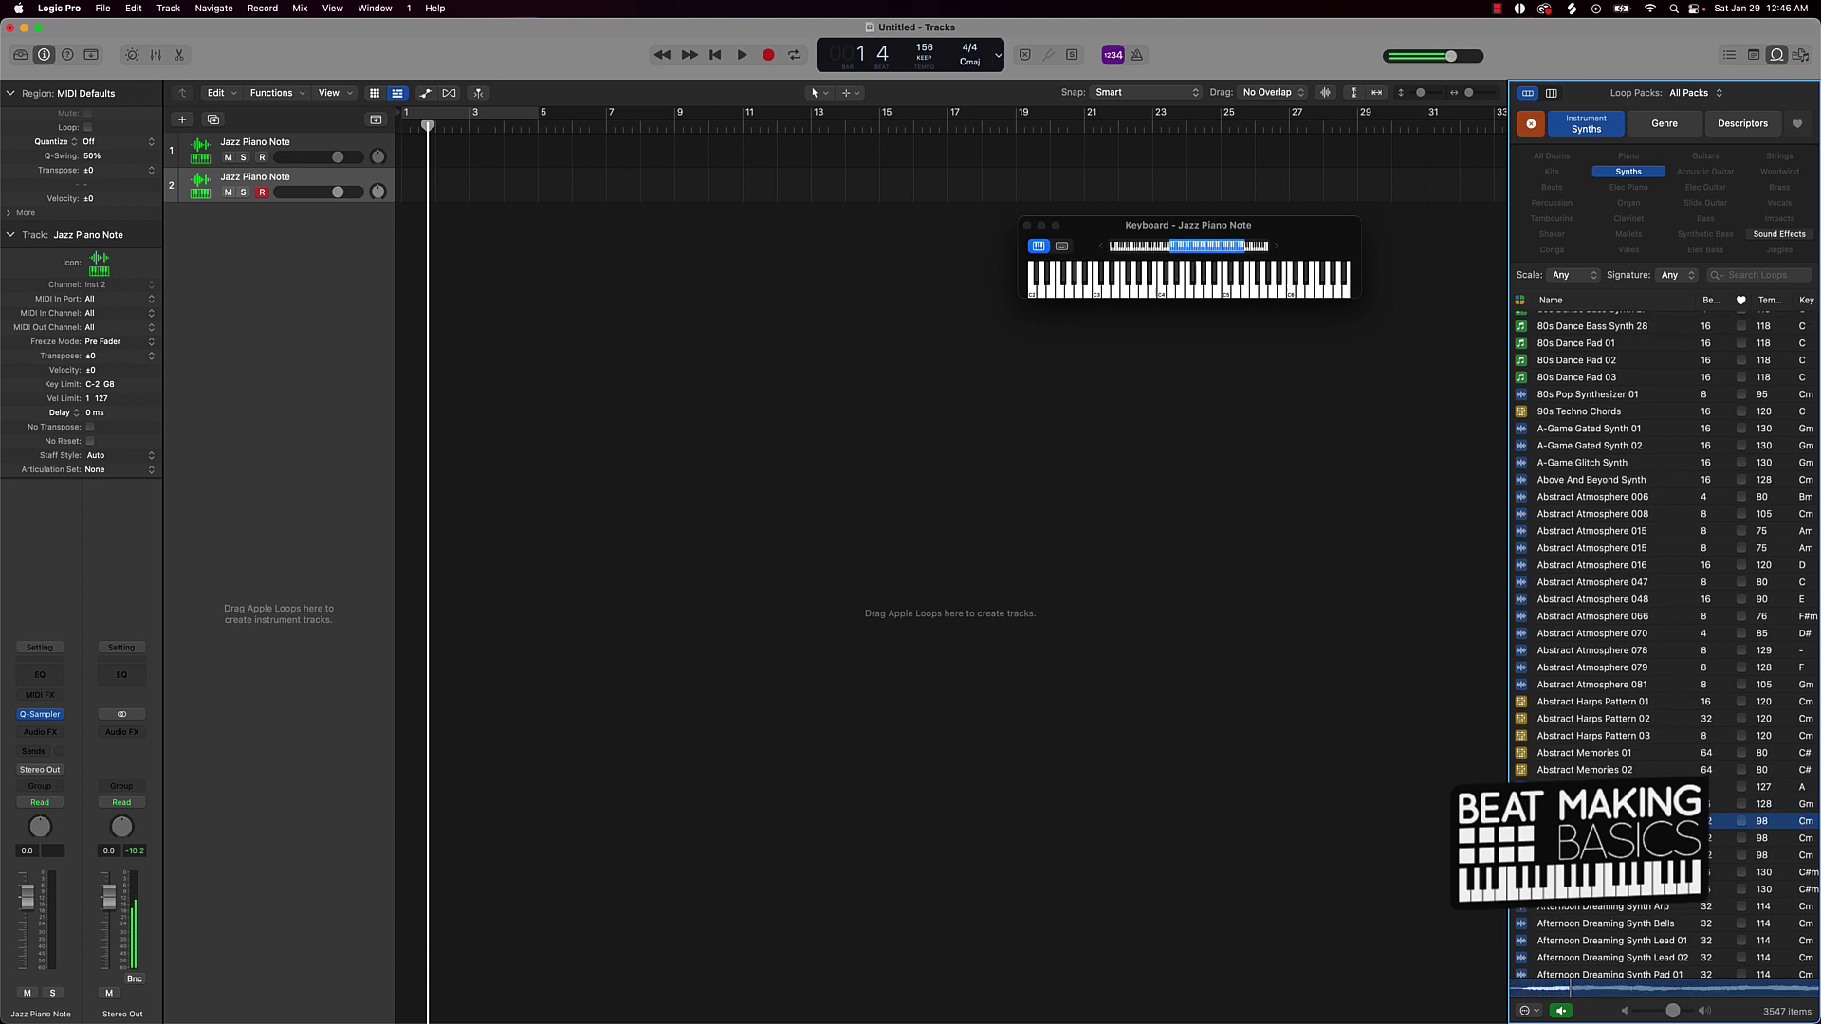
{"action": "left_click", "coordinate": [1582, 838]}
{"action": "left_click", "coordinate": [1582, 854]}
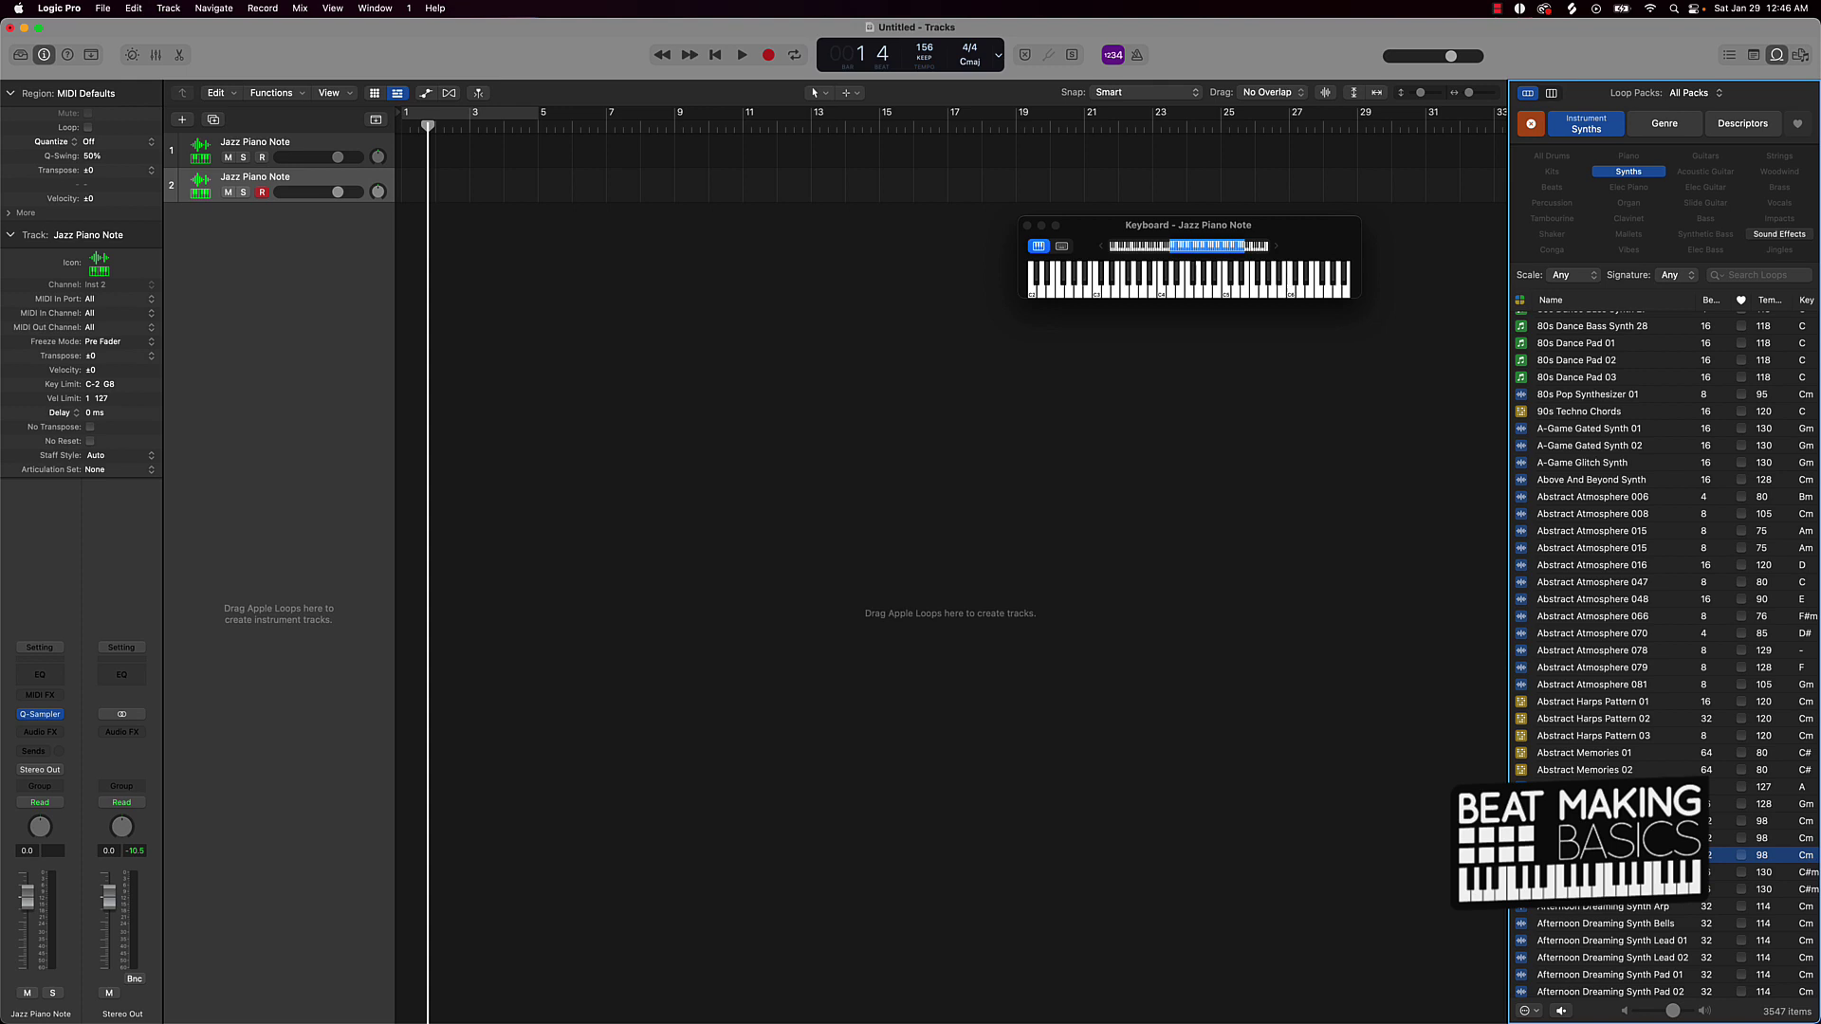
{"action": "left_click_drag", "start_coordinate": [1612, 854], "coordinate": [272, 241]}
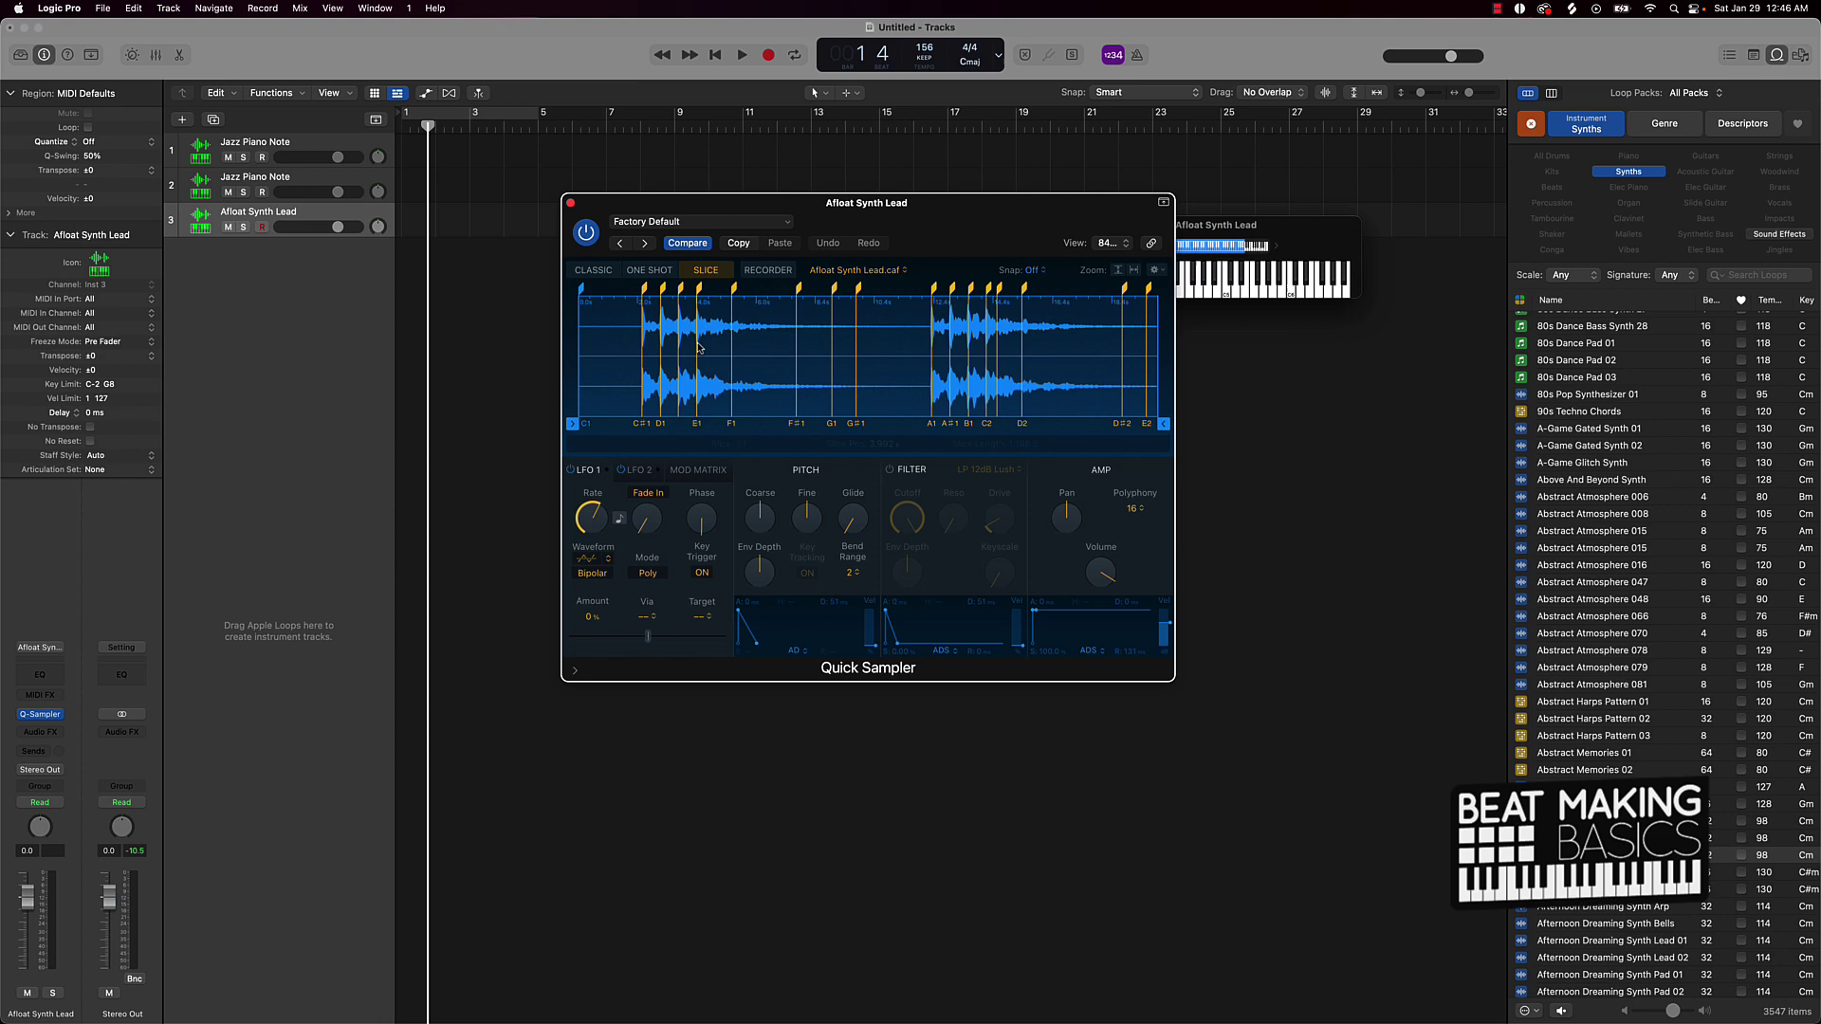
- Switch the sampler to Classic mode and trim the sample from about 3.9 s to 7.09 s
{"action": "left_click", "coordinate": [594, 271]}
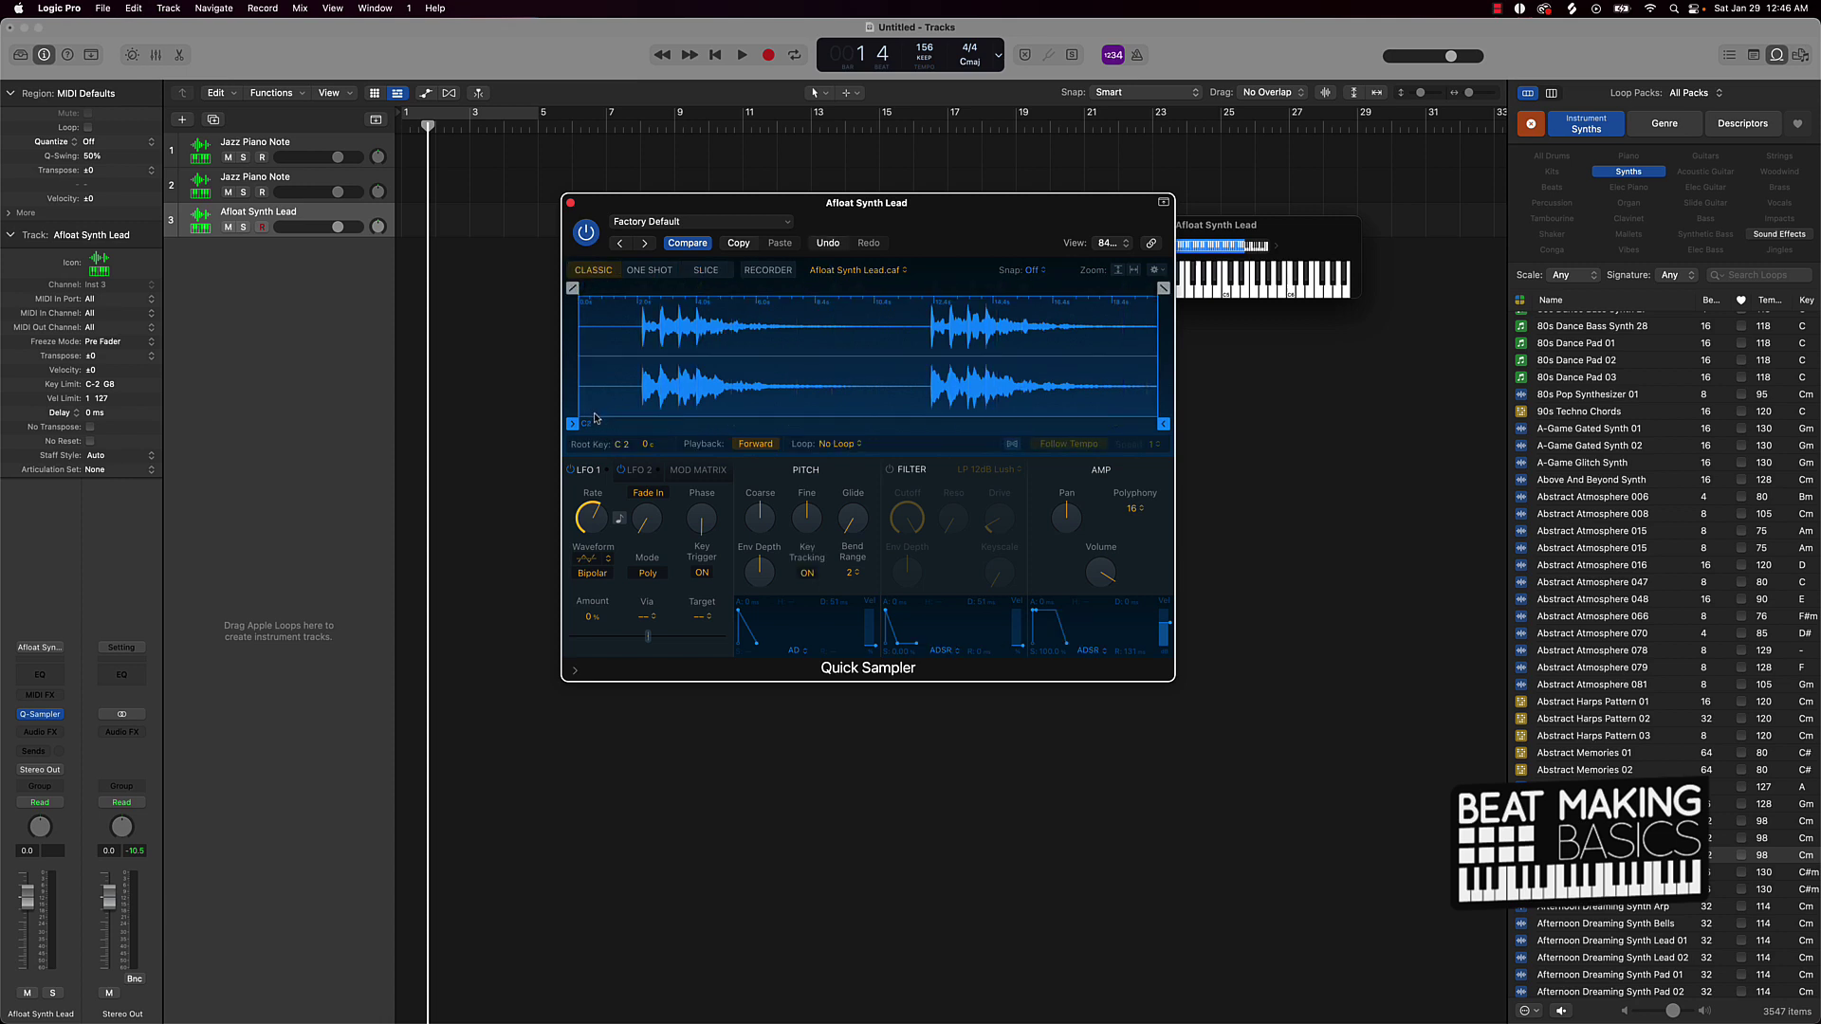
{"action": "left_click_drag", "start_coordinate": [573, 423], "coordinate": [695, 412]}
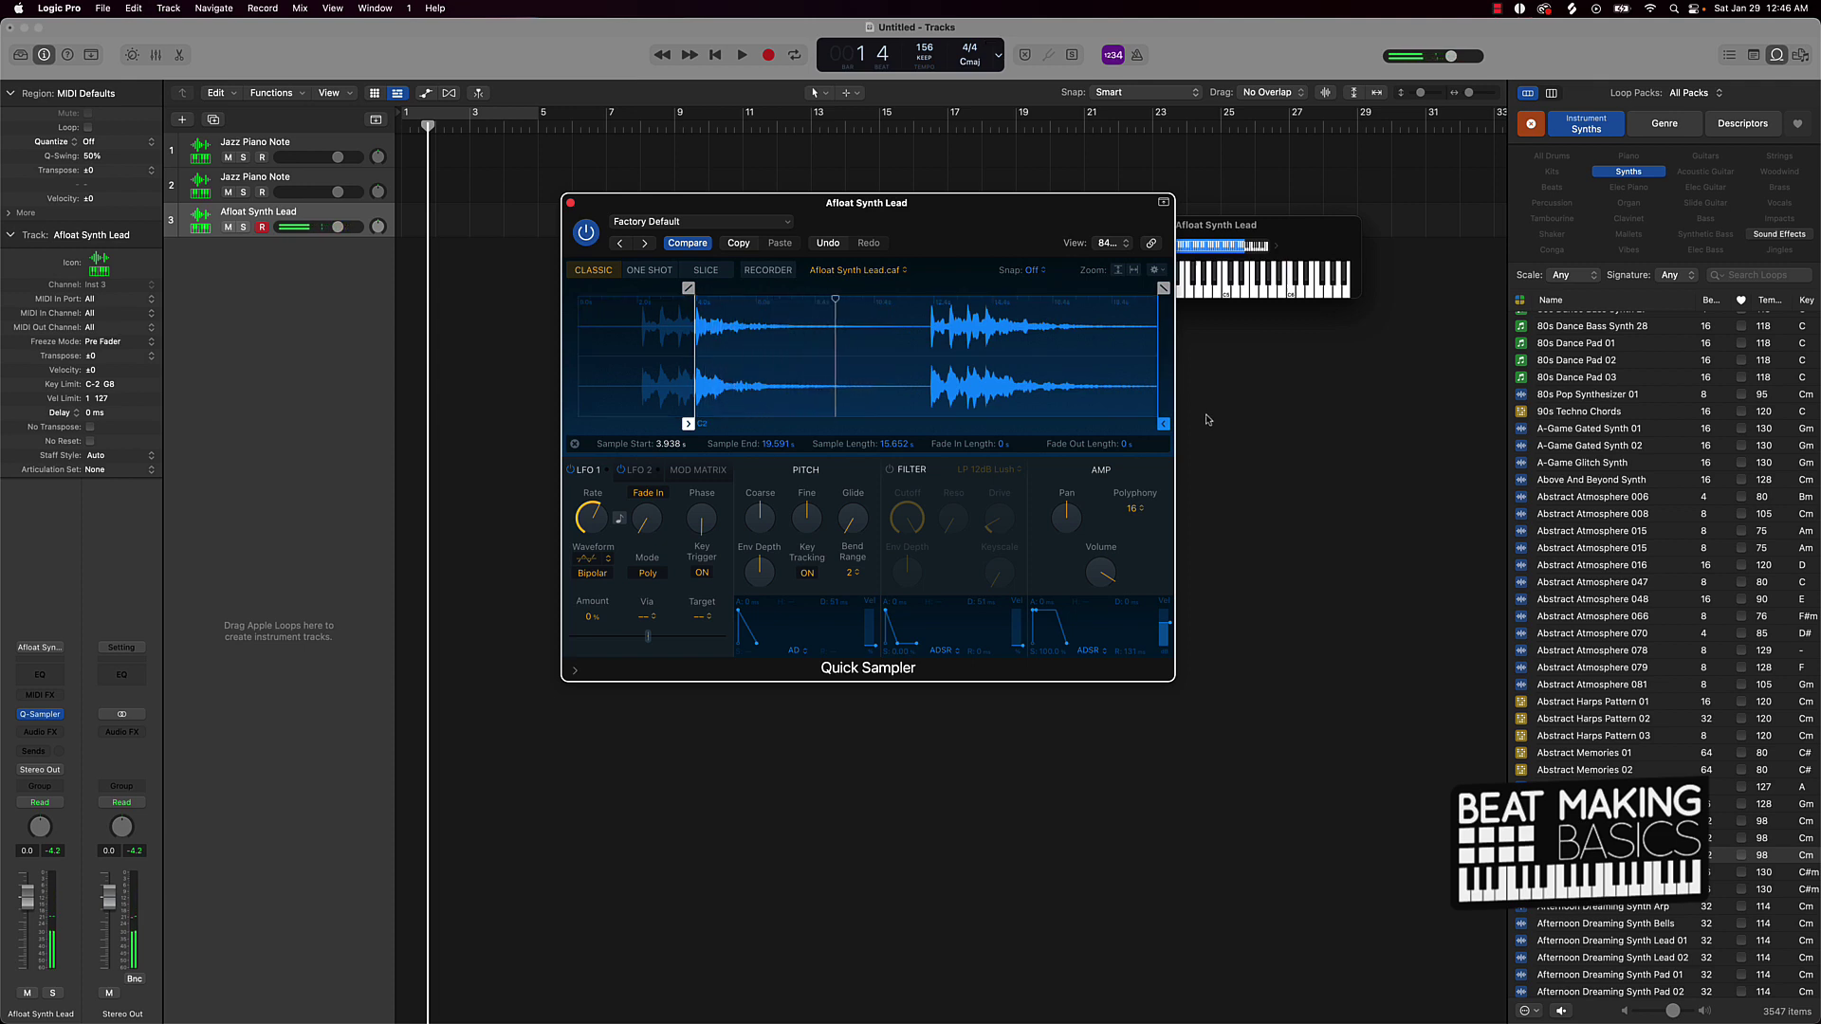
{"action": "left_click_drag", "start_coordinate": [1163, 424], "coordinate": [807, 423]}
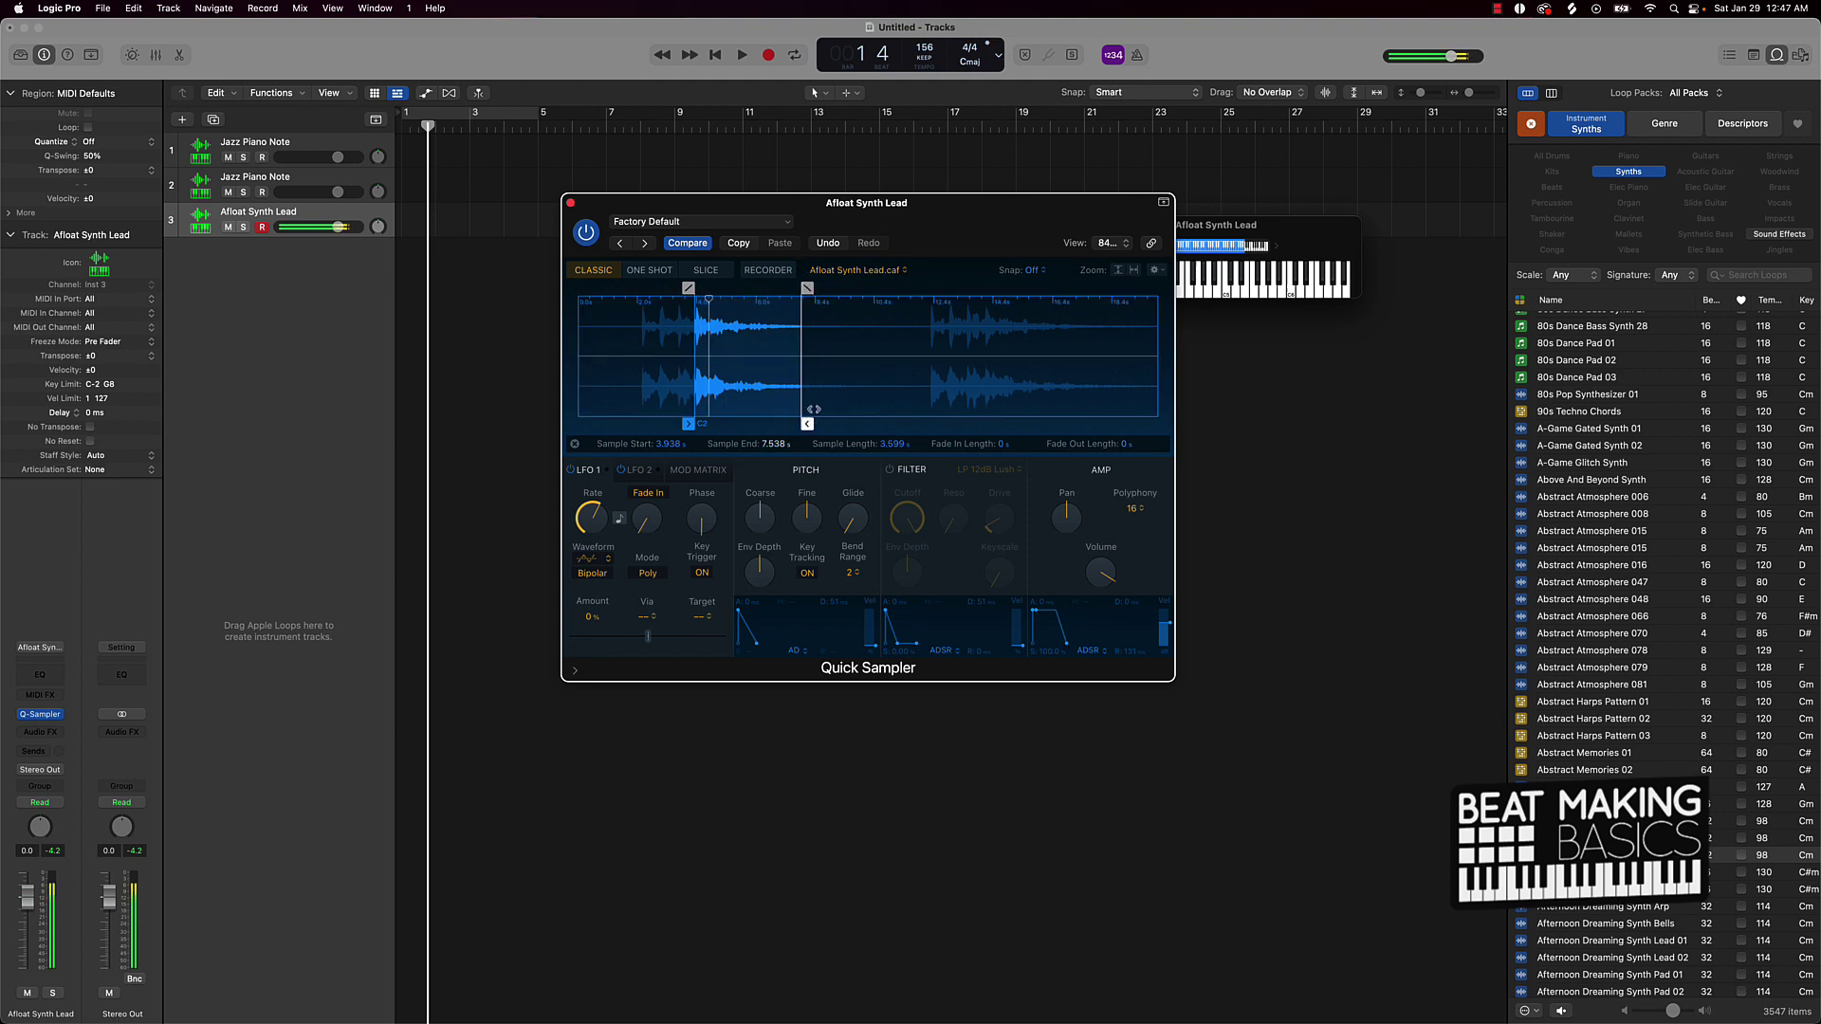
{"action": "left_click_drag", "start_coordinate": [807, 424], "coordinate": [794, 424]}
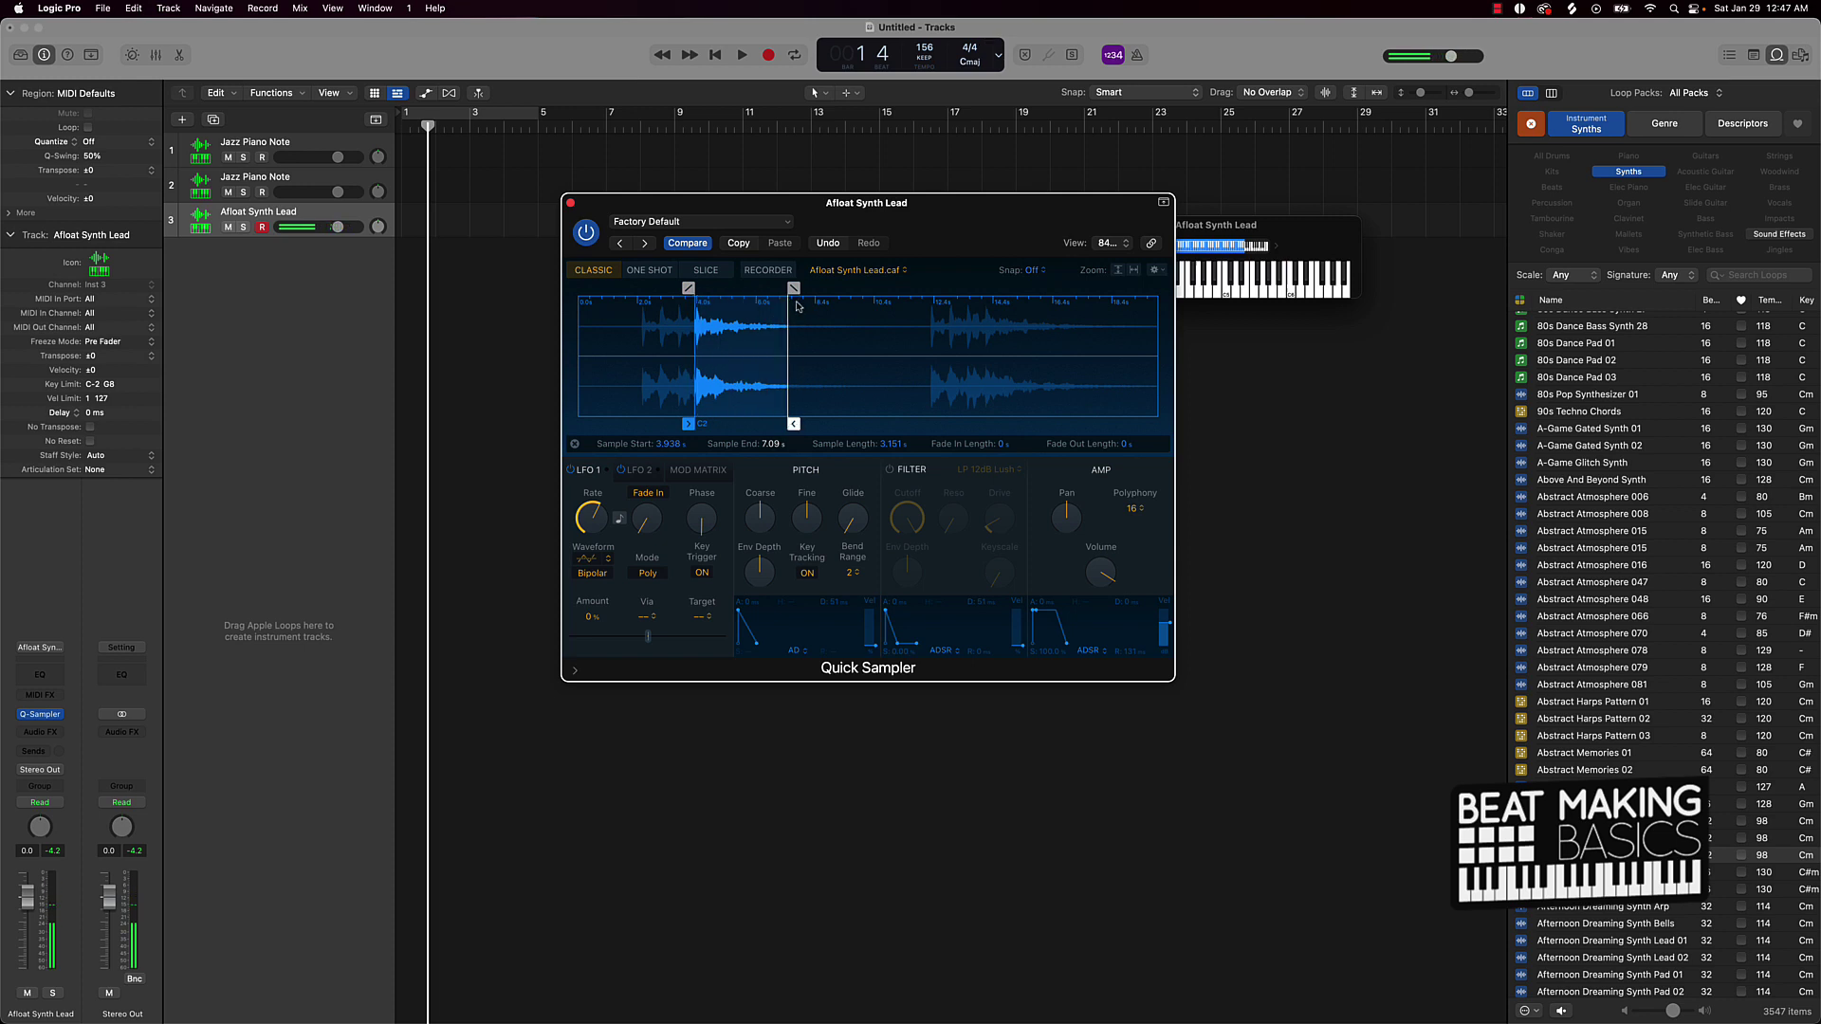
- Add a 0.345 s fade-out and enable Follow Tempo
{"action": "left_click_drag", "start_coordinate": [794, 287], "coordinate": [784, 287]}
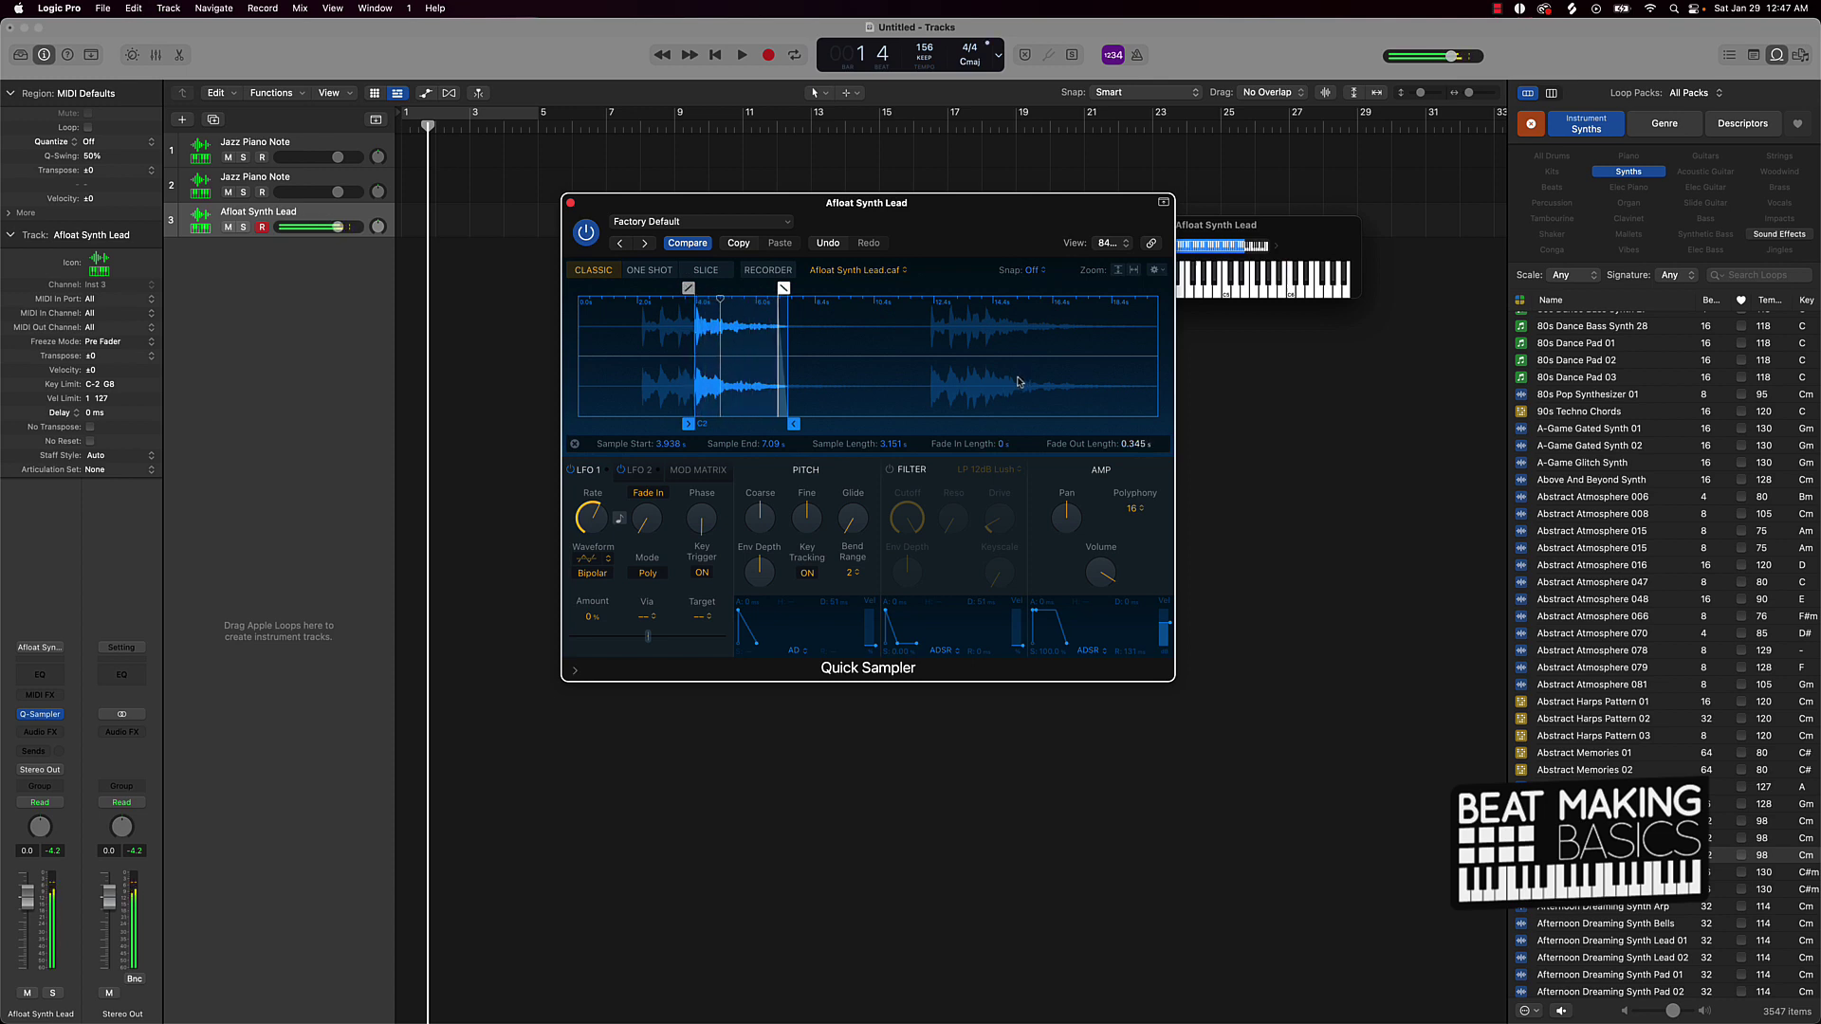
{"action": "left_click", "coordinate": [1012, 445]}
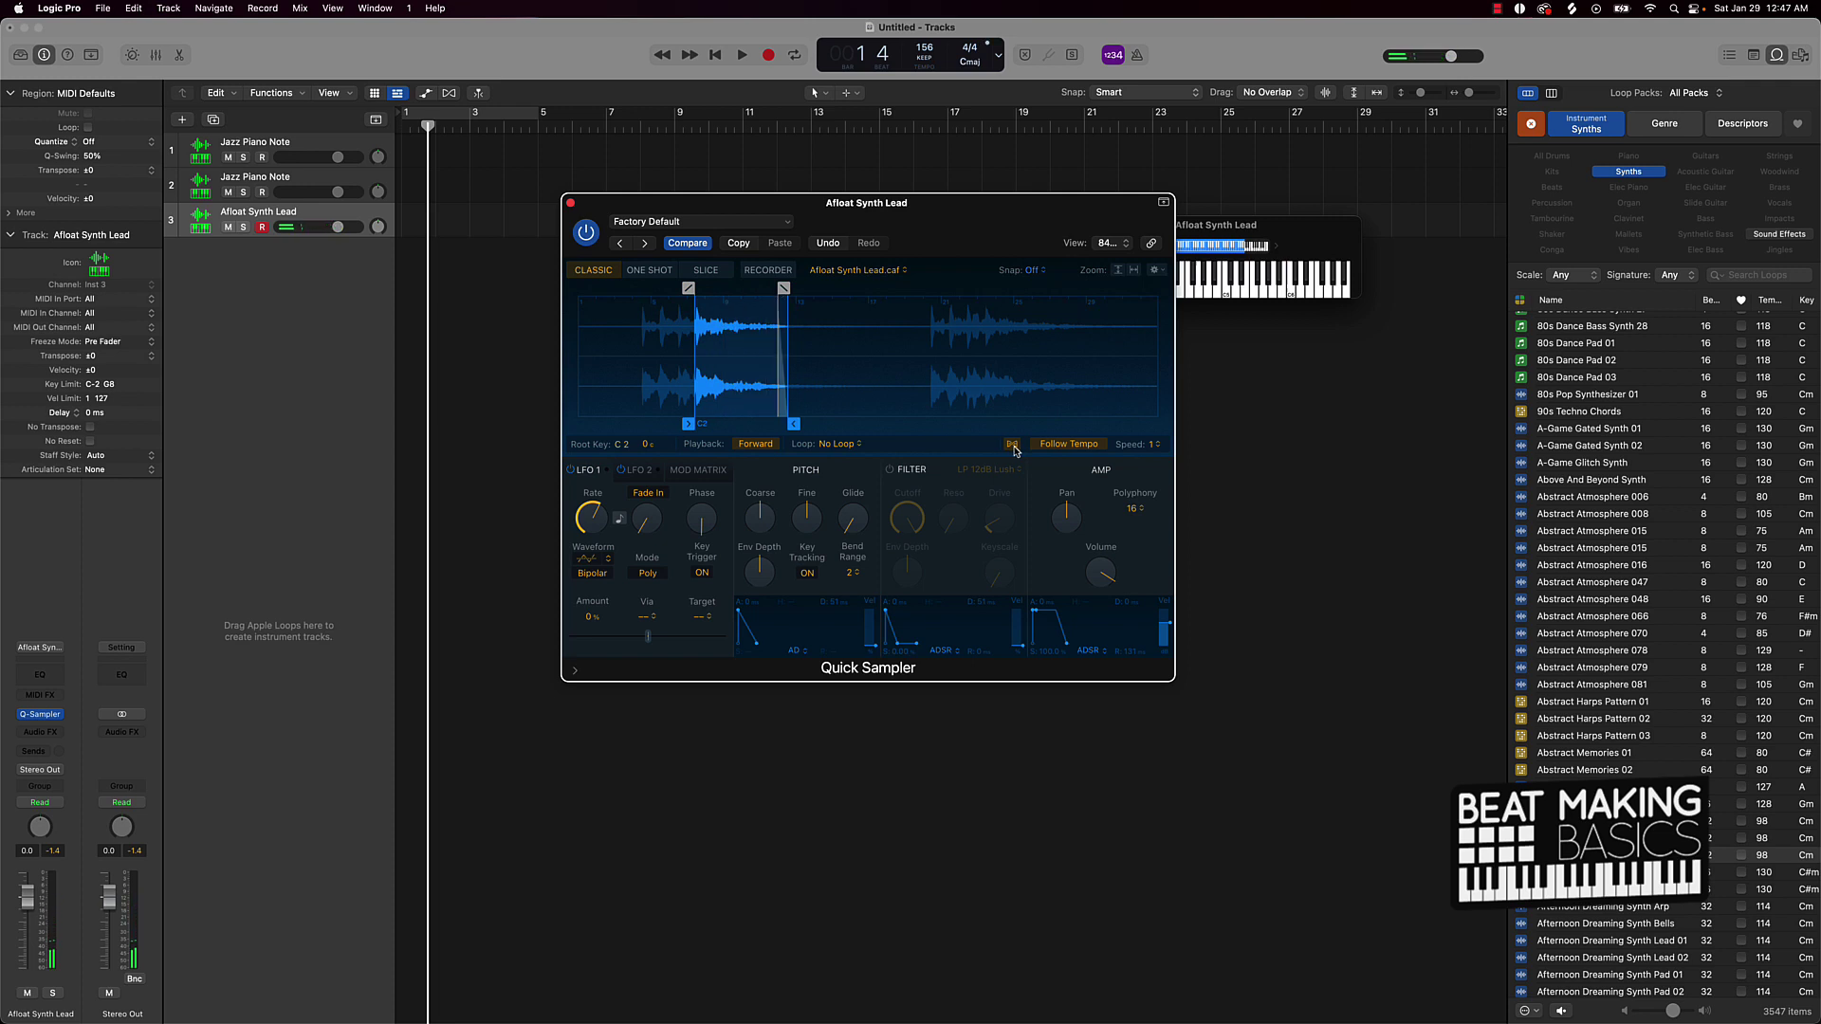
{"action": "left_click", "coordinate": [677, 222]}
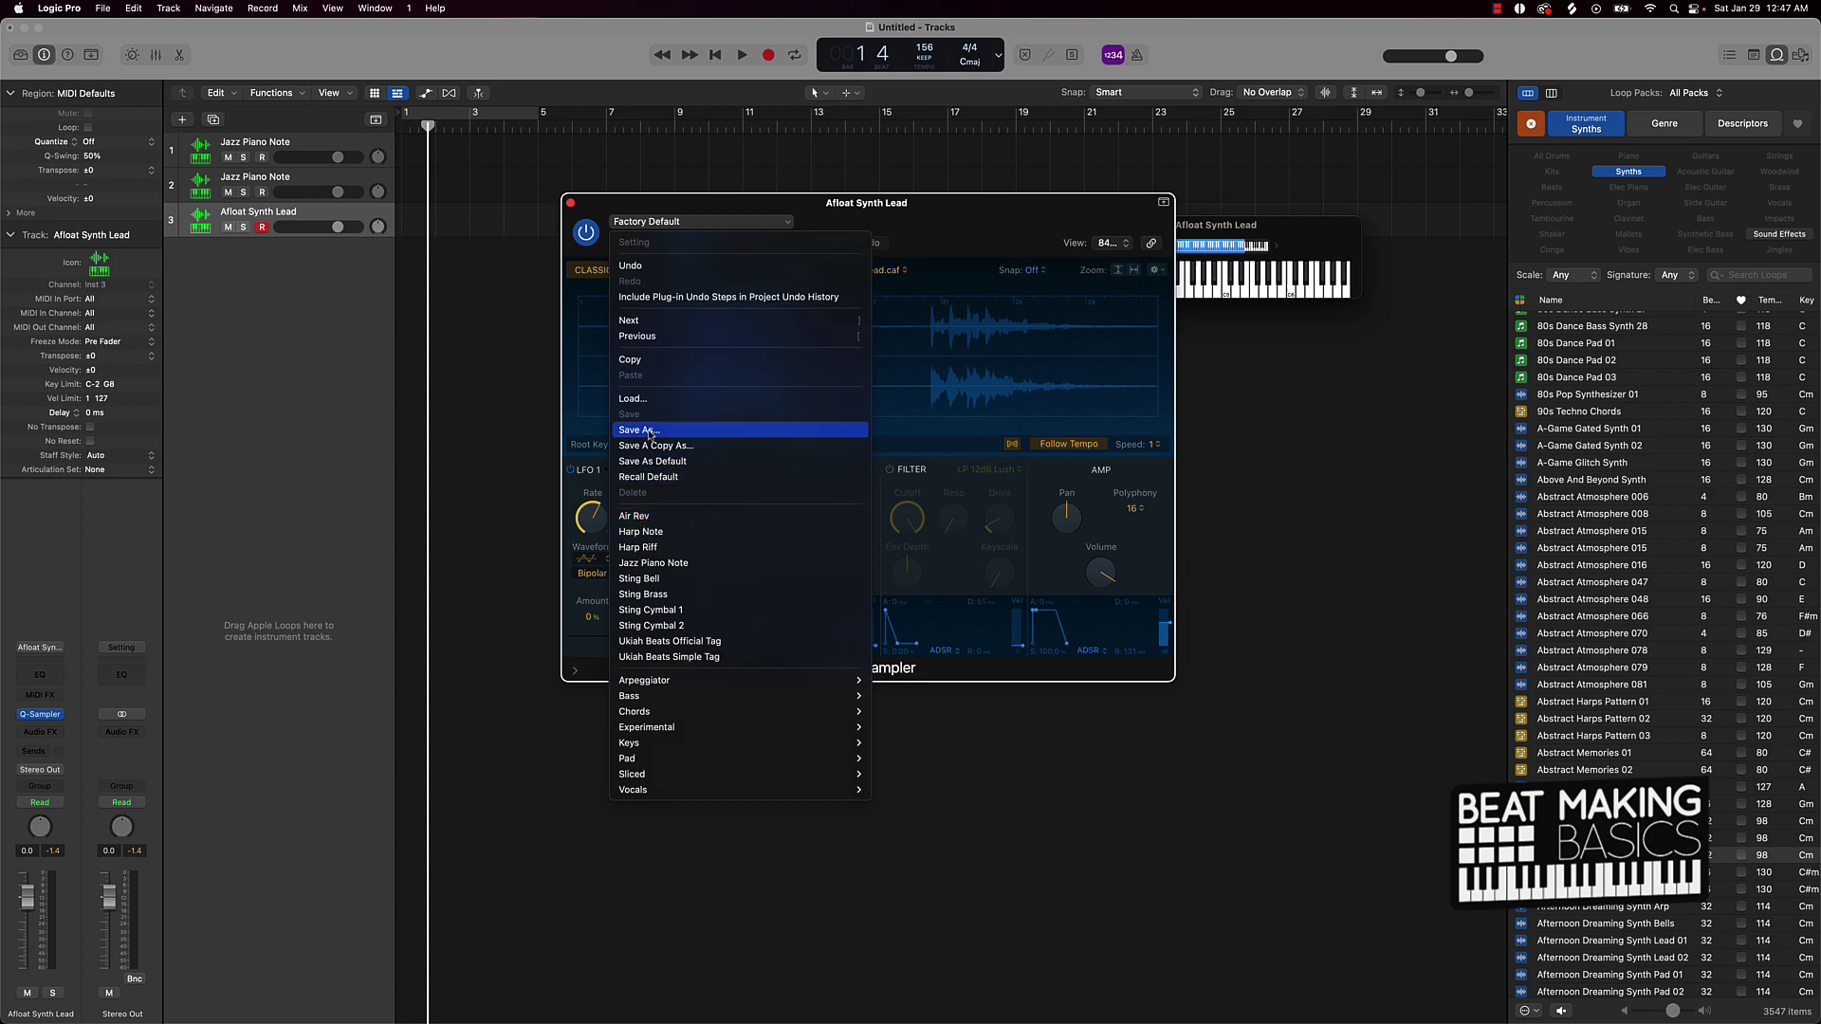
- Save the trimmed synth setting as the preset 'Synth Space Note'
{"action": "left_click", "coordinate": [649, 432]}
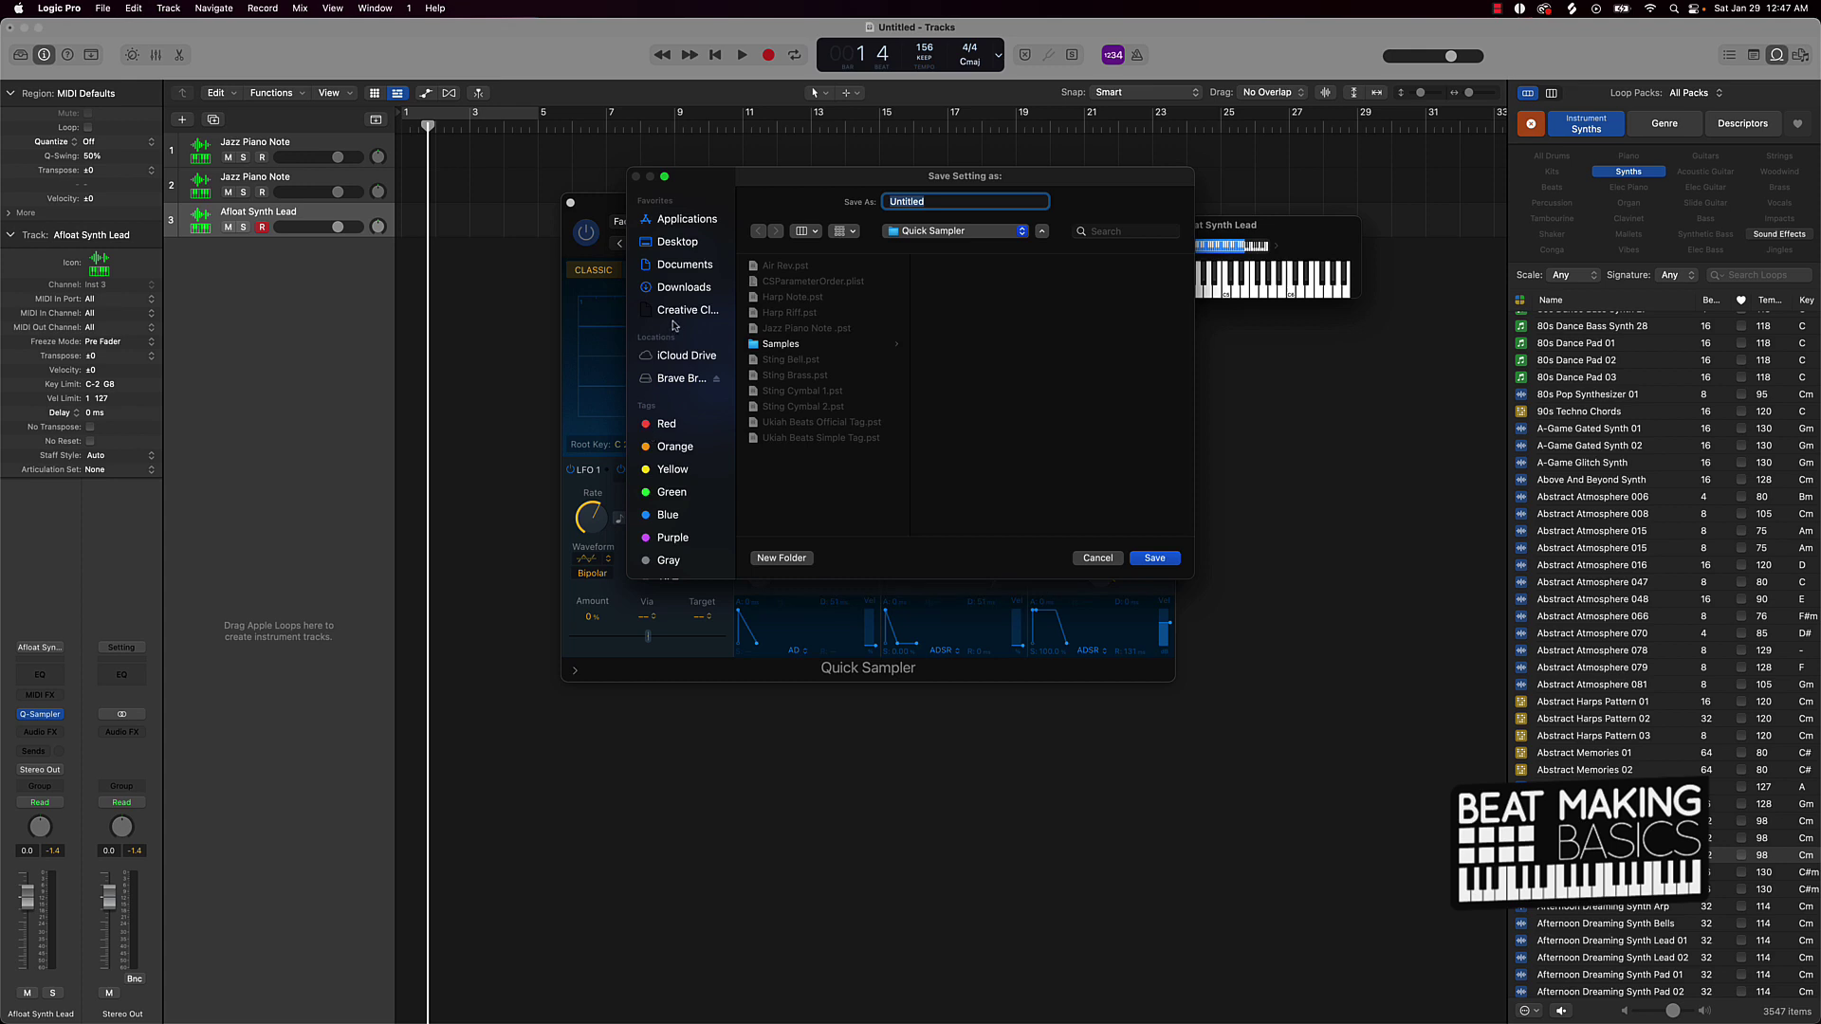
{"action": "type", "text": "Synth Space No"}
{"action": "key", "text": "Return"}
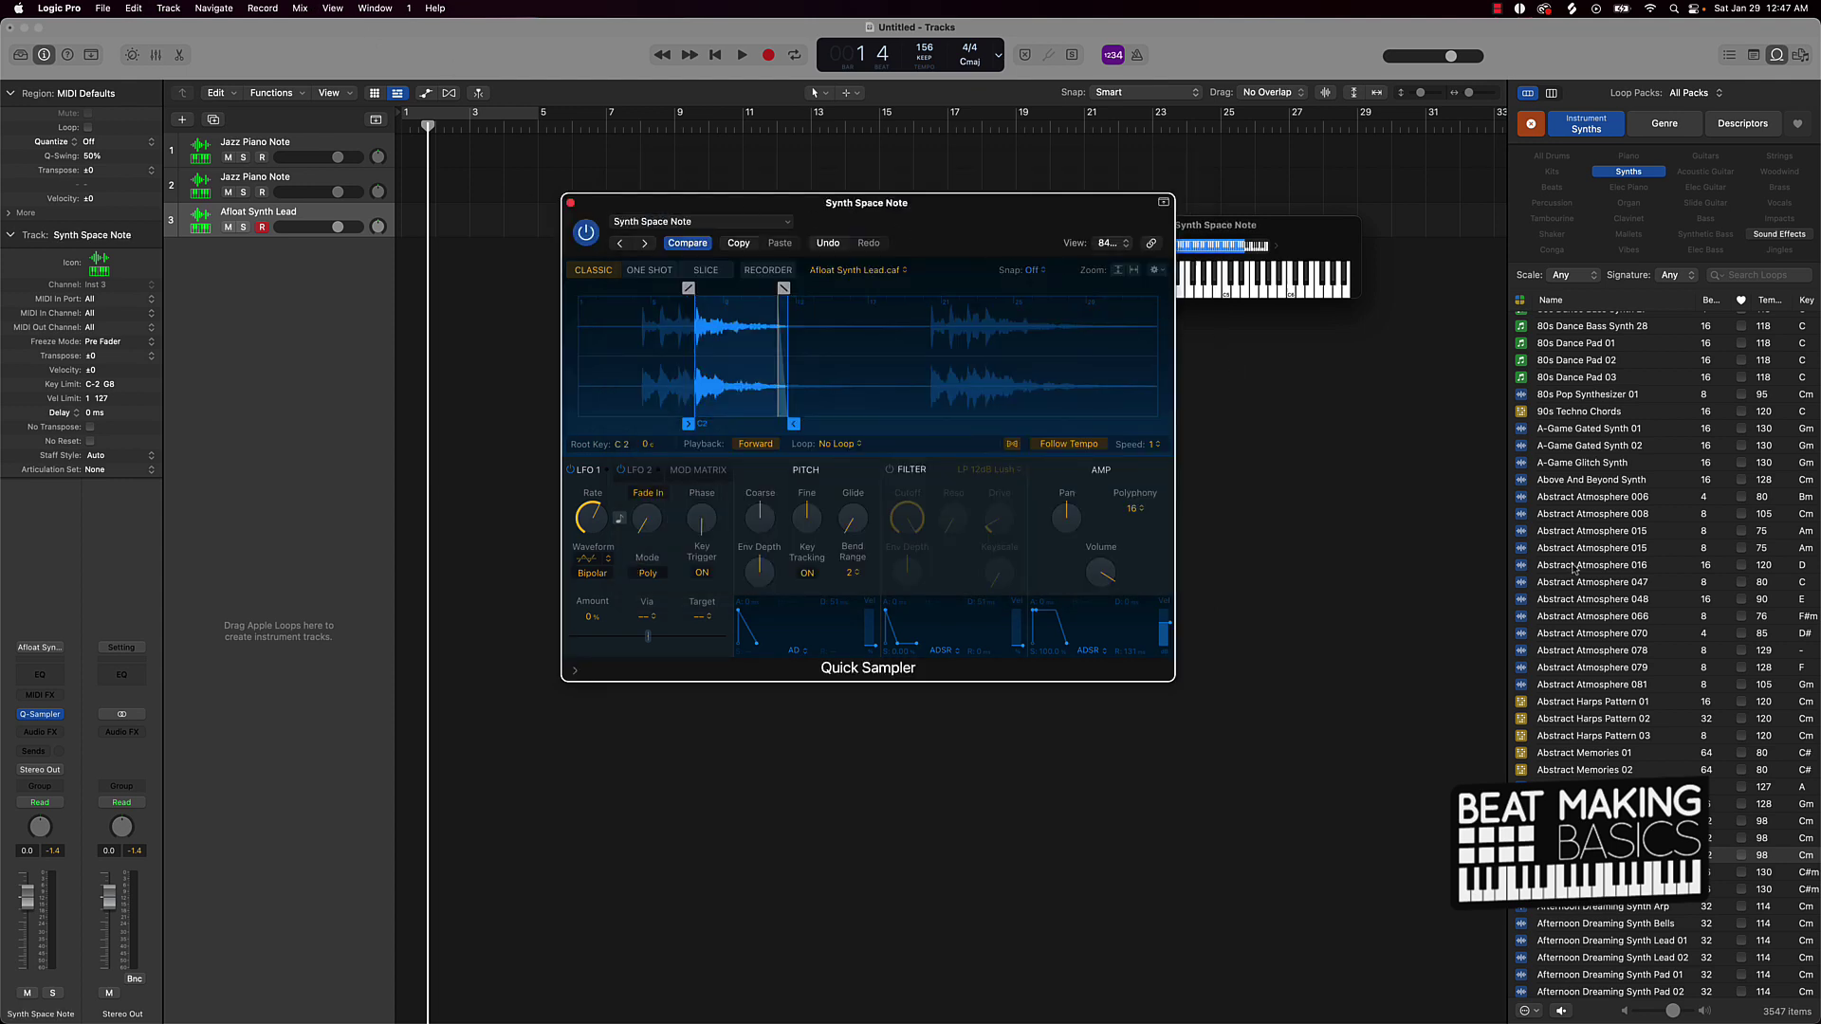
{"action": "scroll", "coordinate": [1603, 675], "scroll_direction": "down", "scroll_amount": 5}
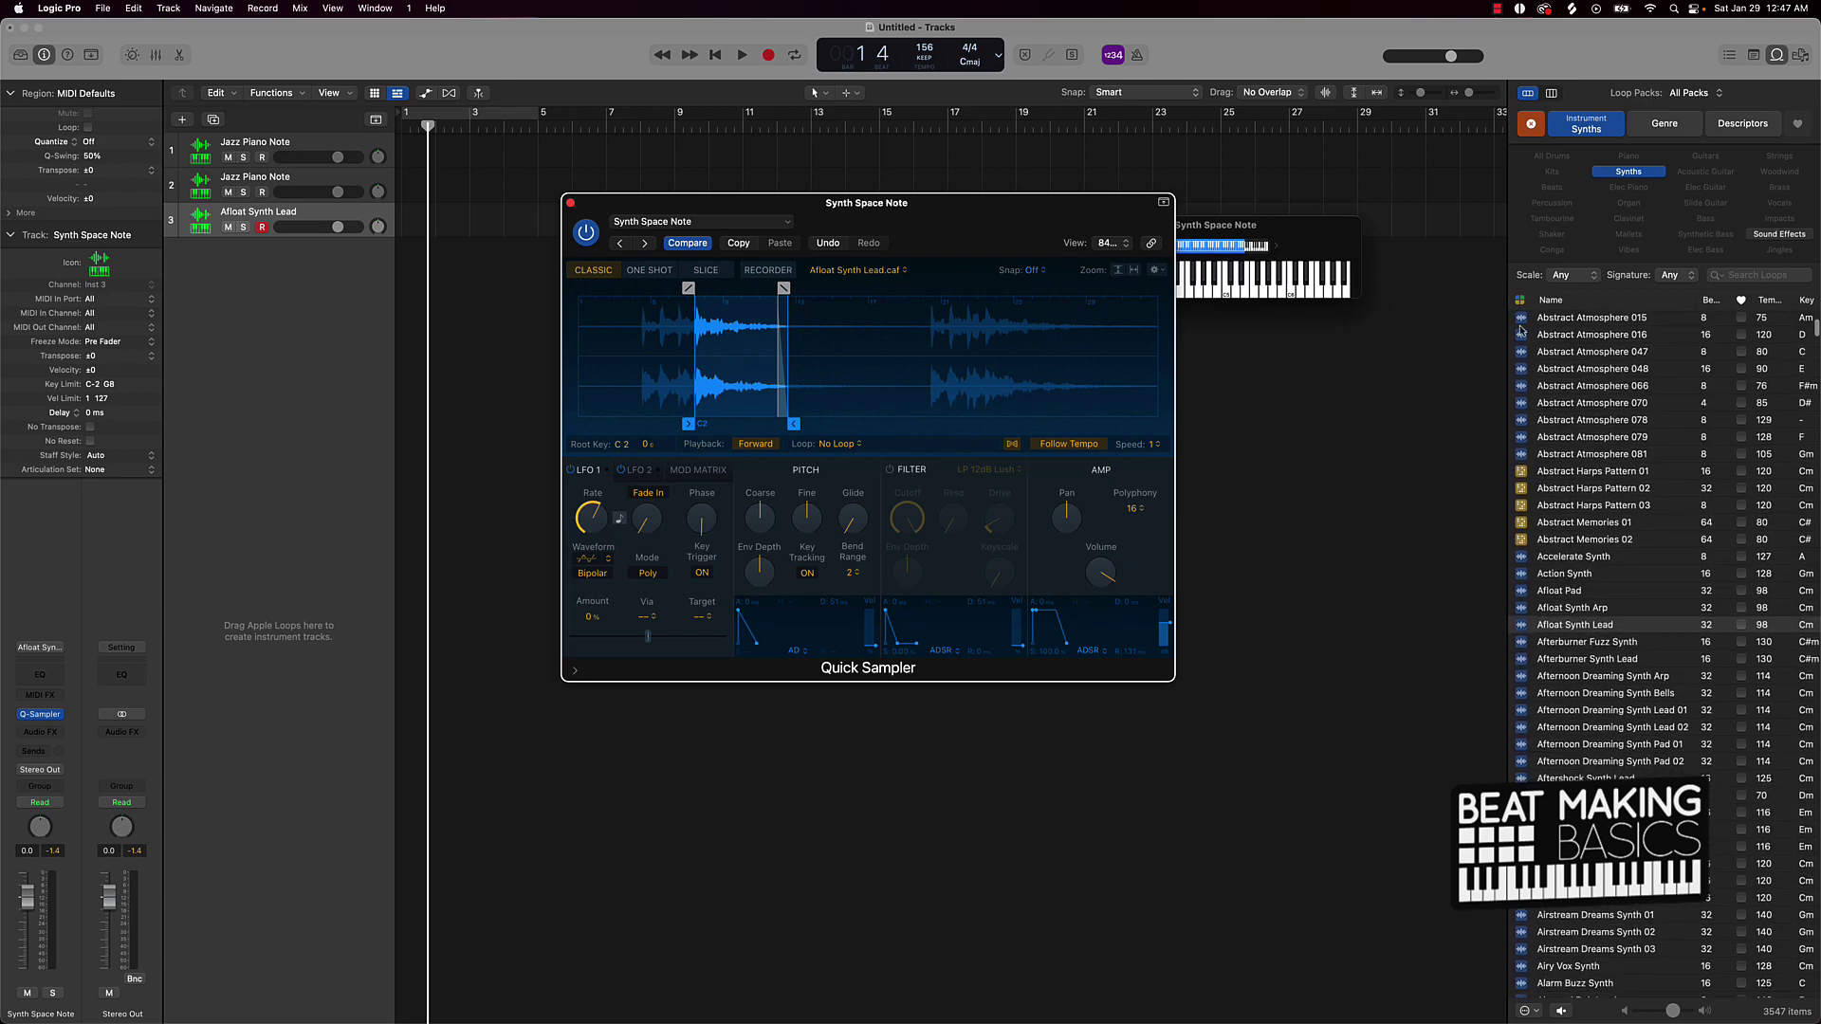
- Filter loops by the Ensemble descriptor and load Counting Seconds Orchestral Pad into the Synth Space Note sampler
{"action": "left_click", "coordinate": [1722, 125]}
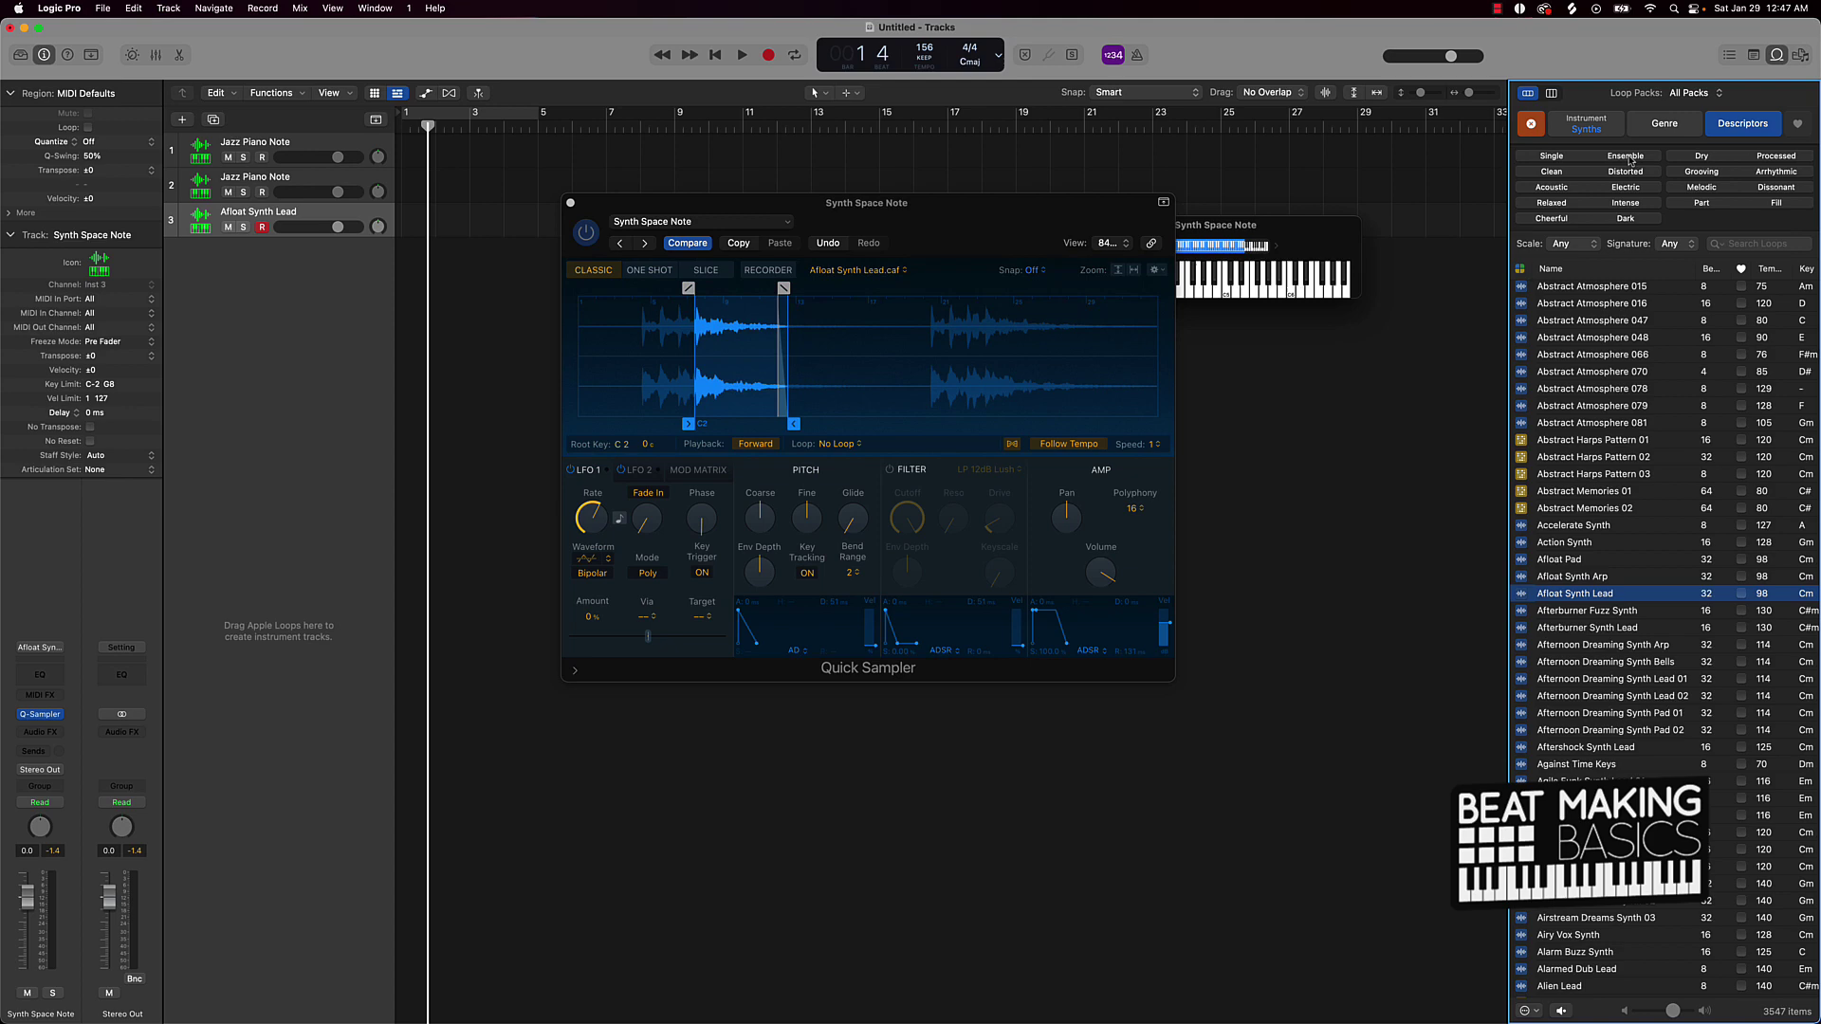
{"action": "left_click", "coordinate": [1627, 156]}
{"action": "left_click", "coordinate": [1581, 495]}
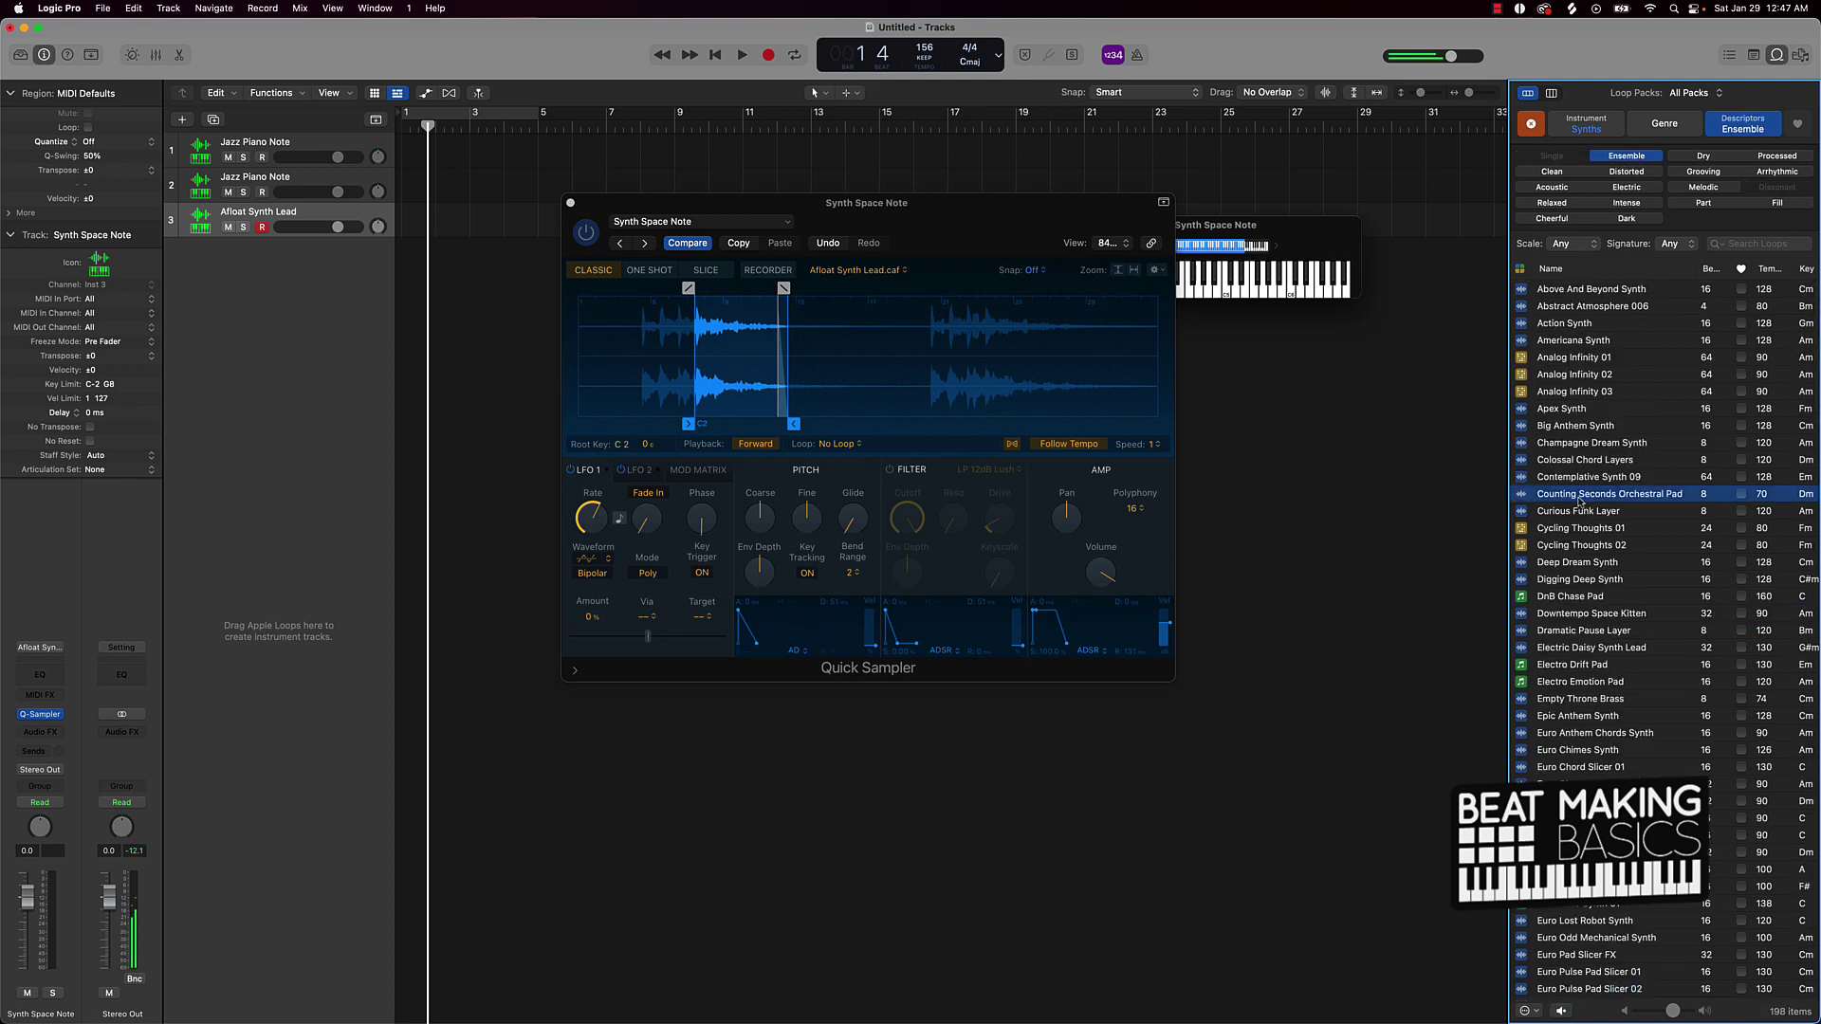
{"action": "left_click_drag", "start_coordinate": [1581, 502], "coordinate": [741, 366]}
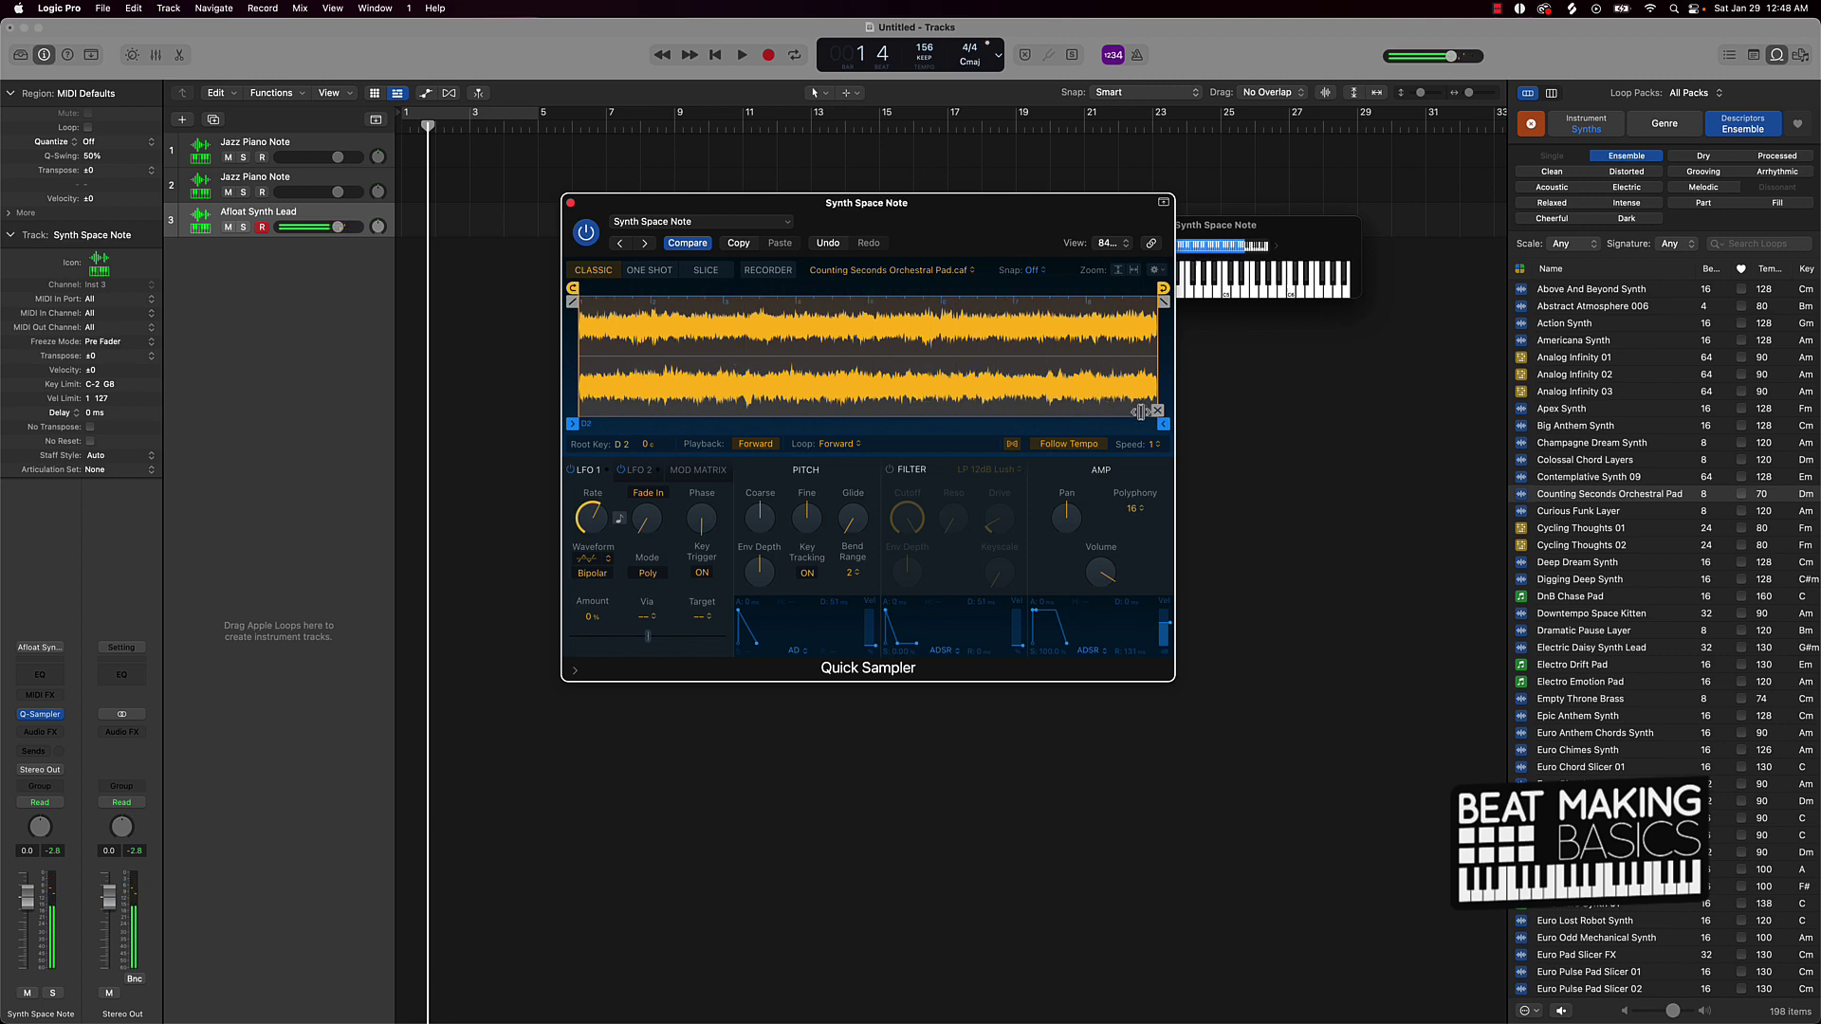
- Turn looping off for the pad sample and pull its end marker in to about 5 1 75
{"action": "left_click", "coordinate": [844, 443]}
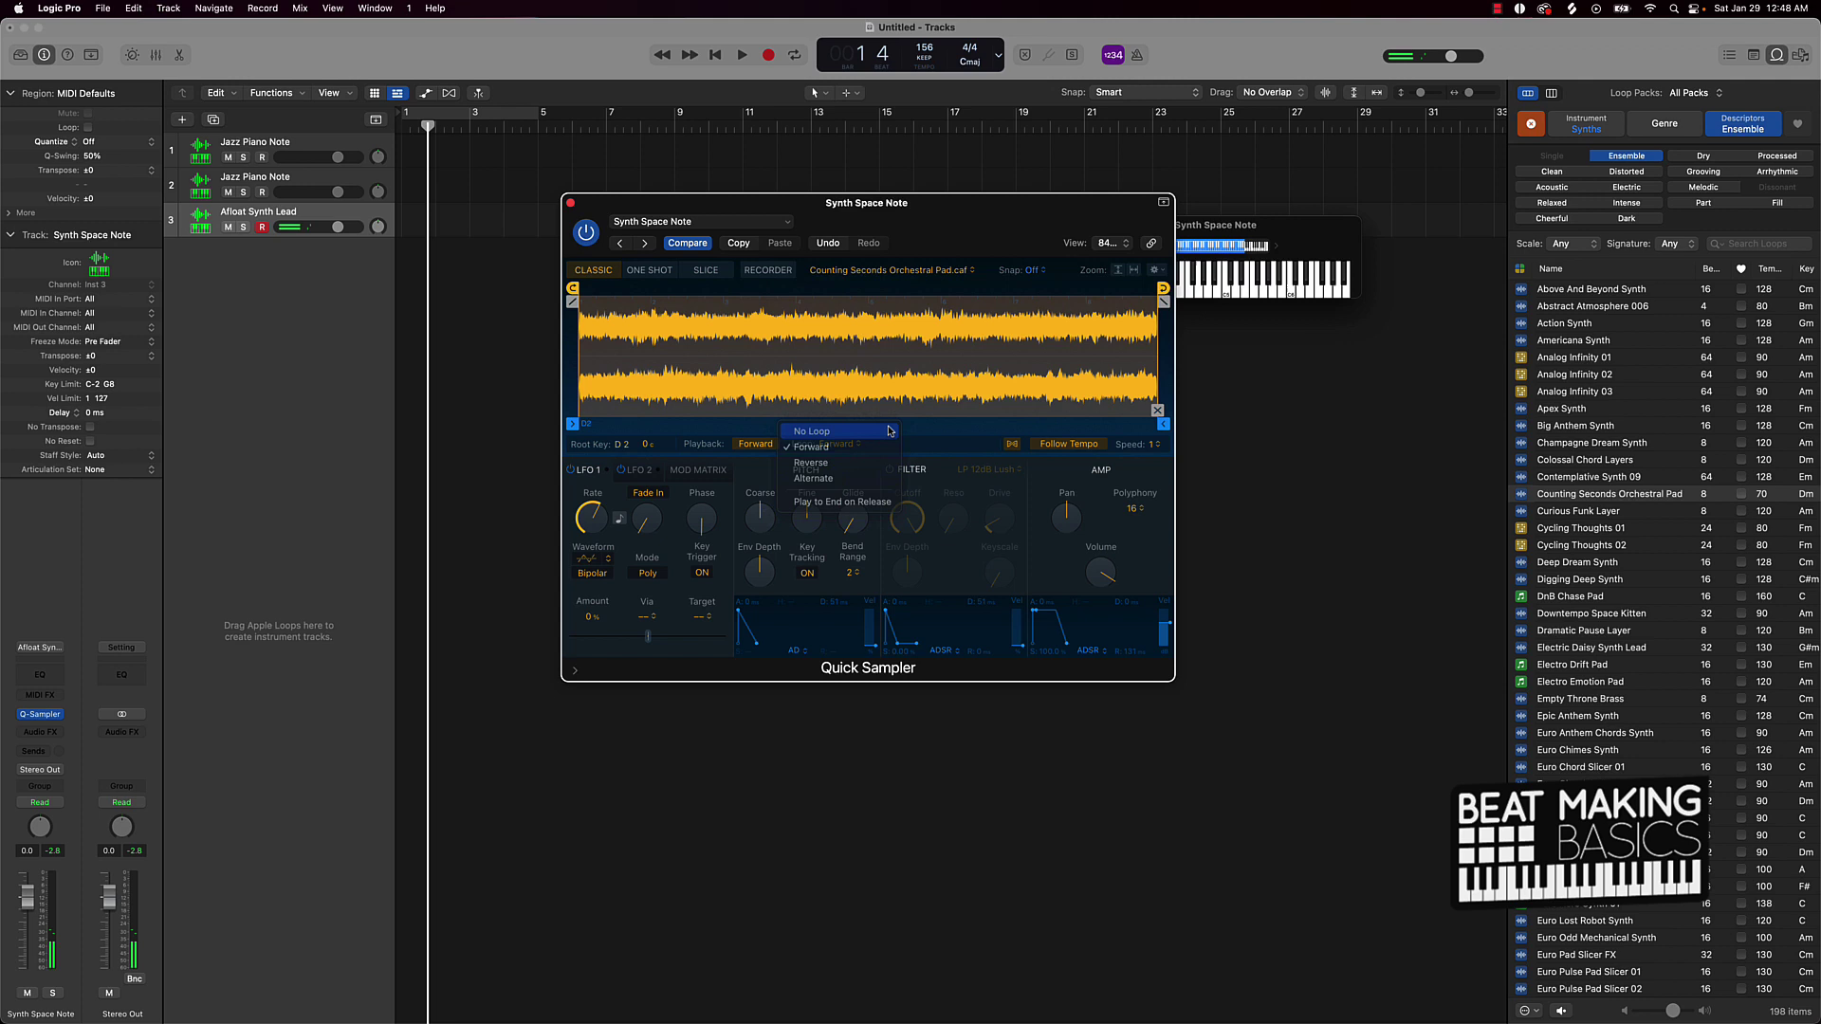
{"action": "left_click", "coordinate": [889, 431]}
{"action": "left_click_drag", "start_coordinate": [1163, 424], "coordinate": [874, 429]}
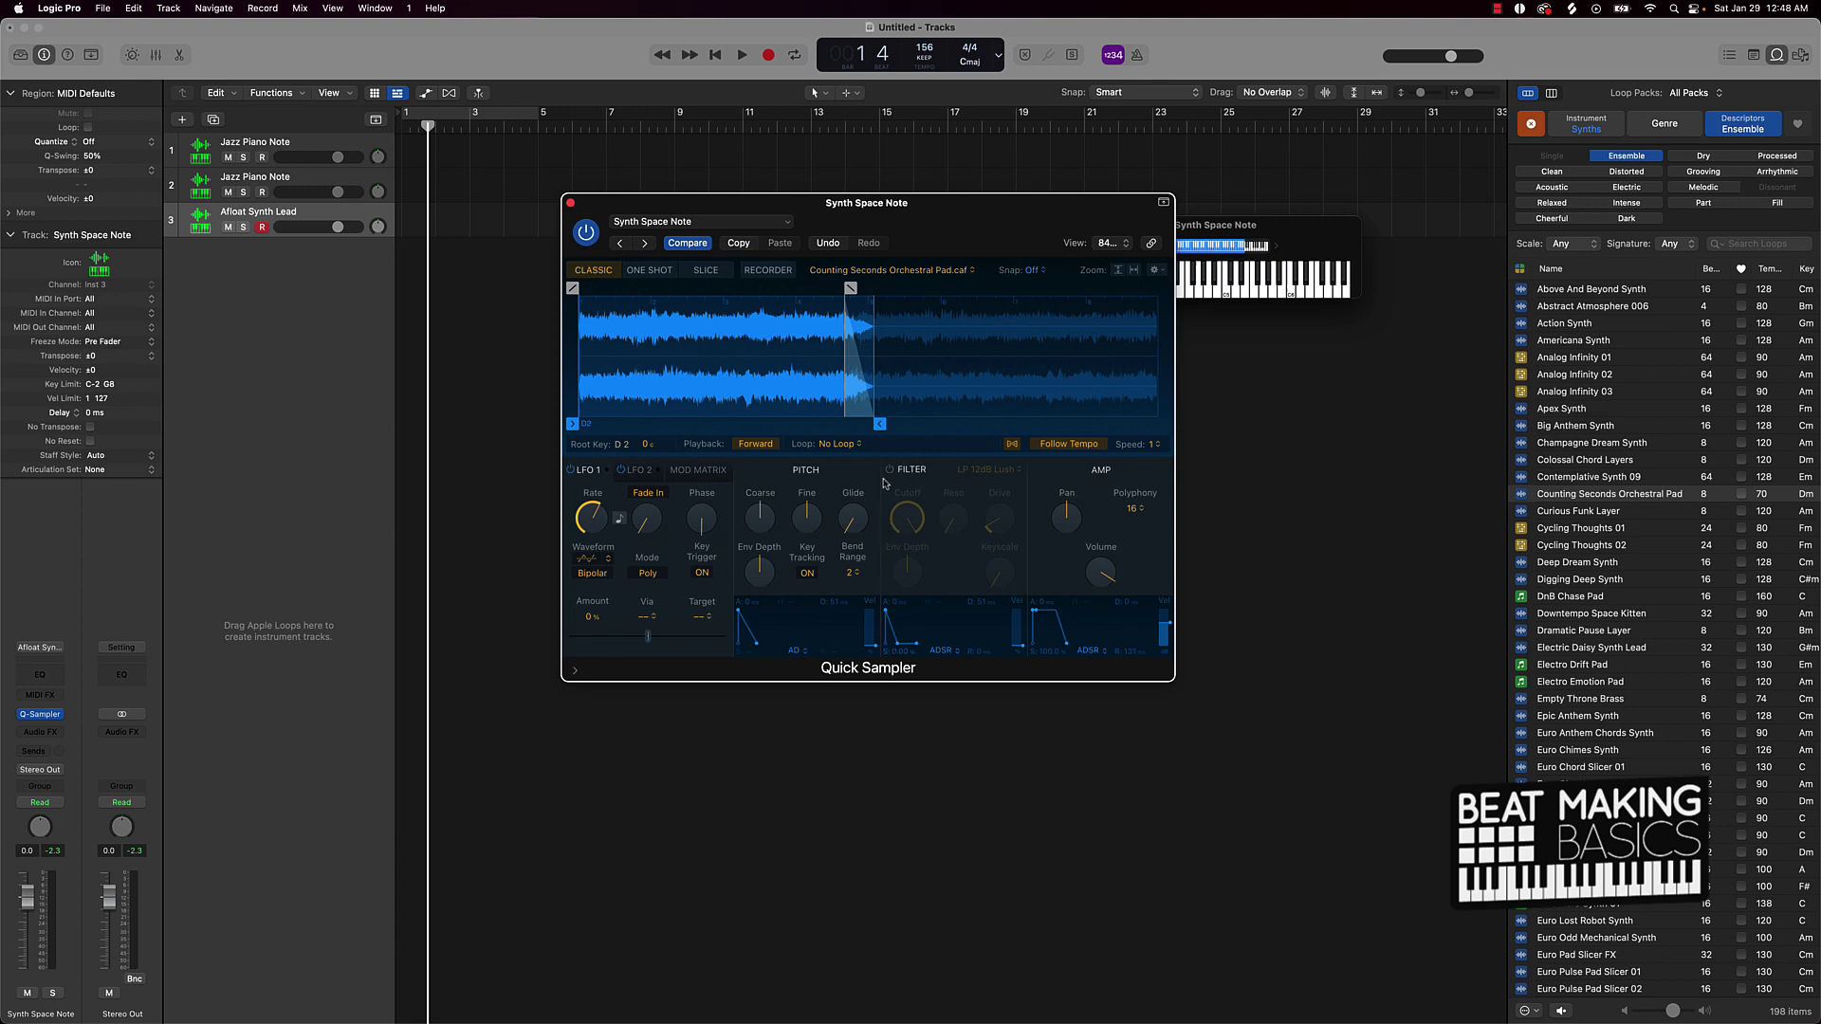
- Save the trimmed pad sampler setting as the preset 'Pad Choir Note'
{"action": "left_click", "coordinate": [669, 224]}
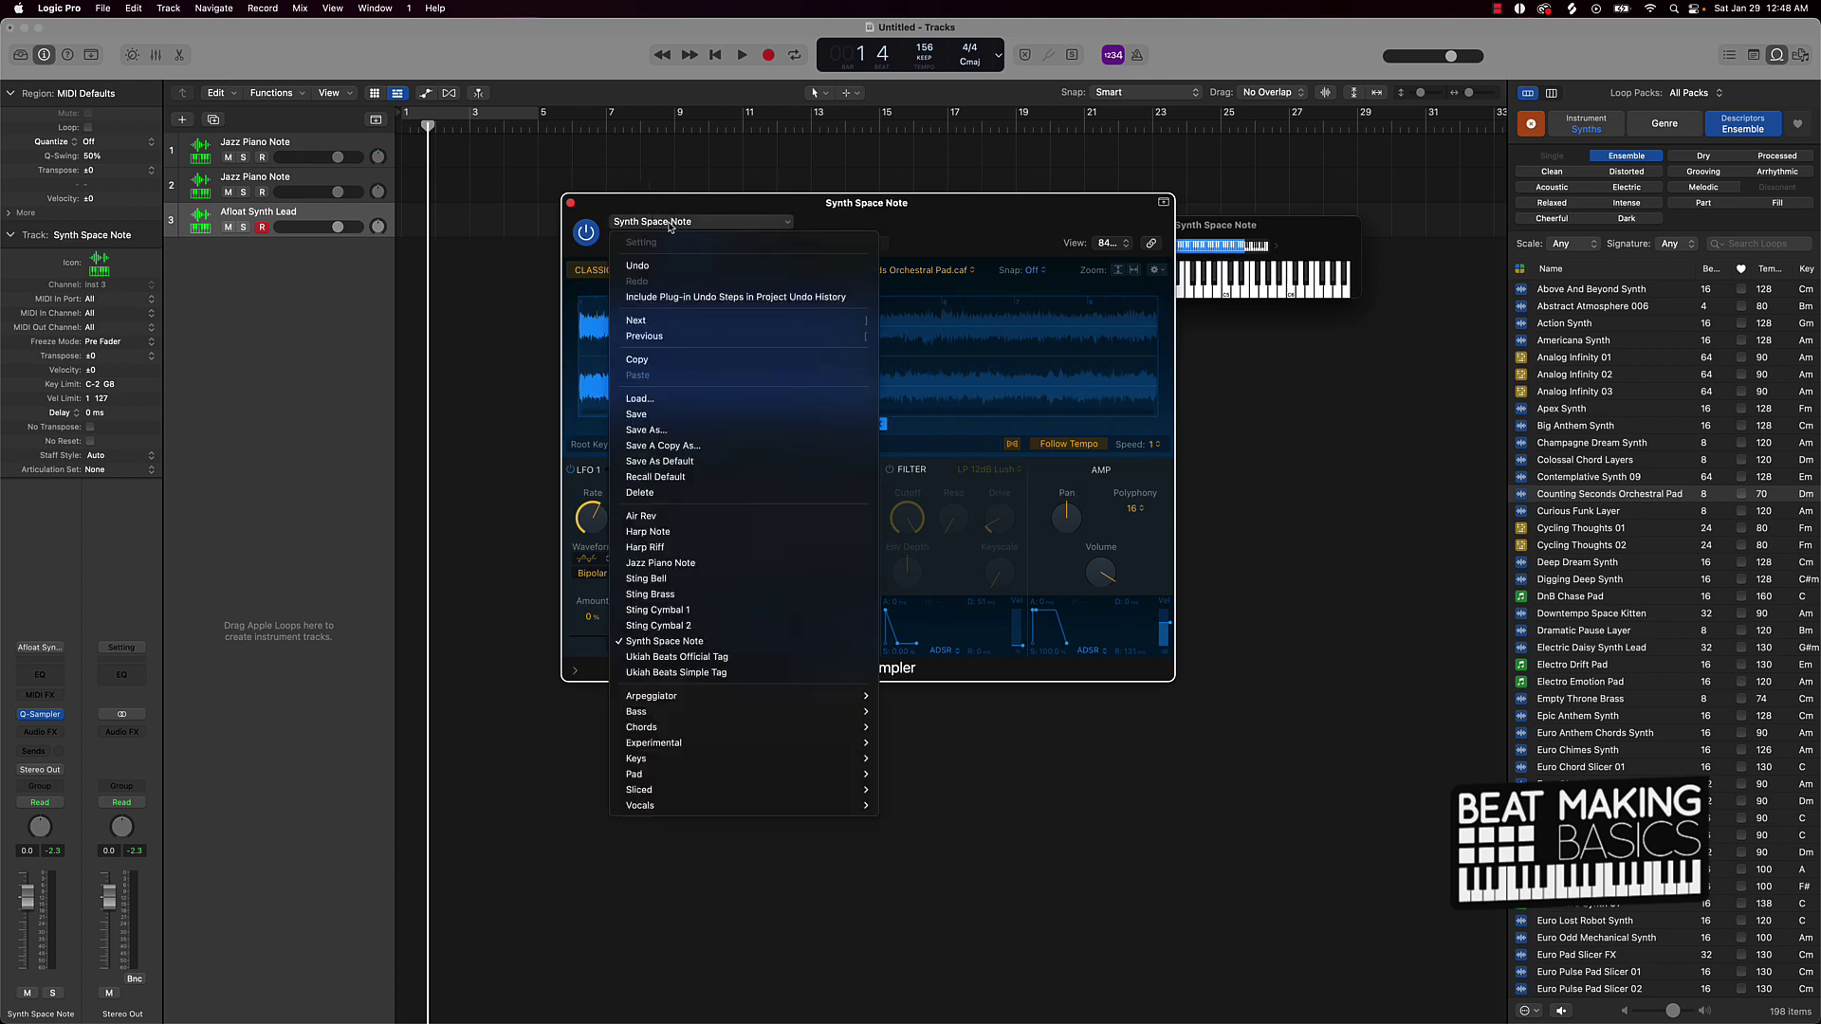
{"action": "left_click", "coordinate": [667, 431]}
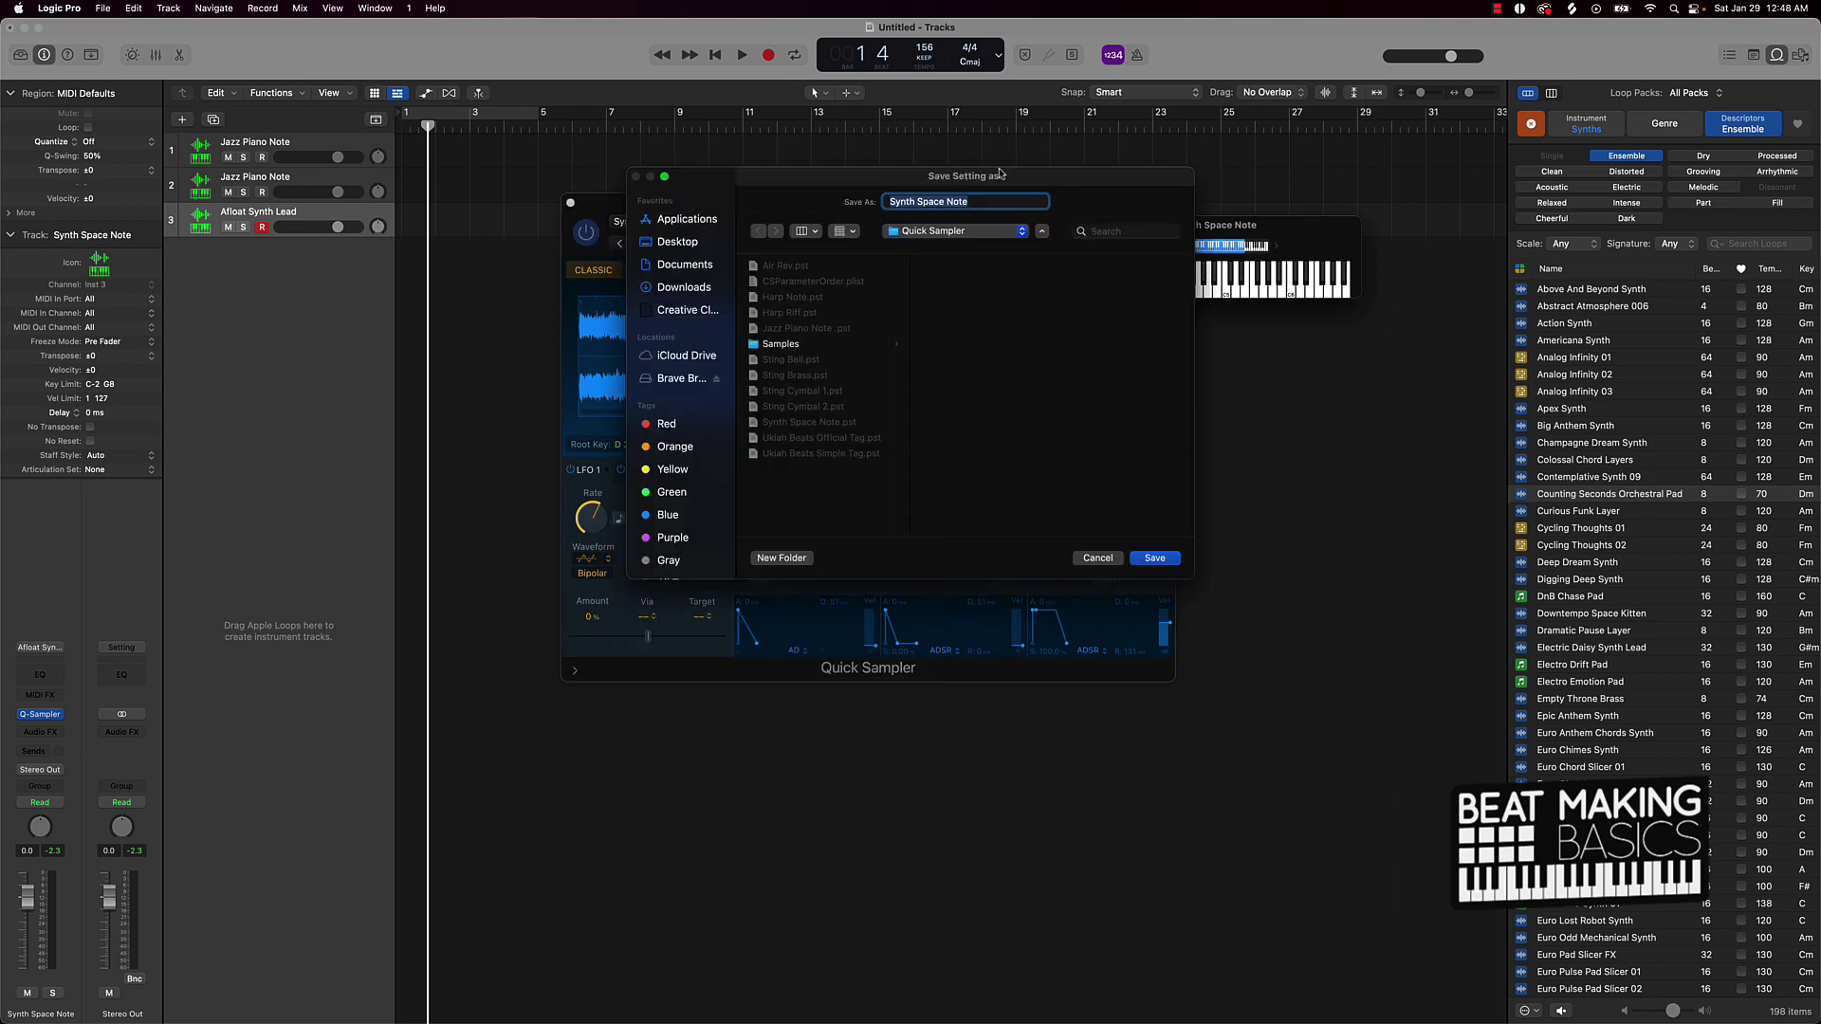
{"action": "type", "text": "Pad Choir Note"}
{"action": "key", "text": "Return"}
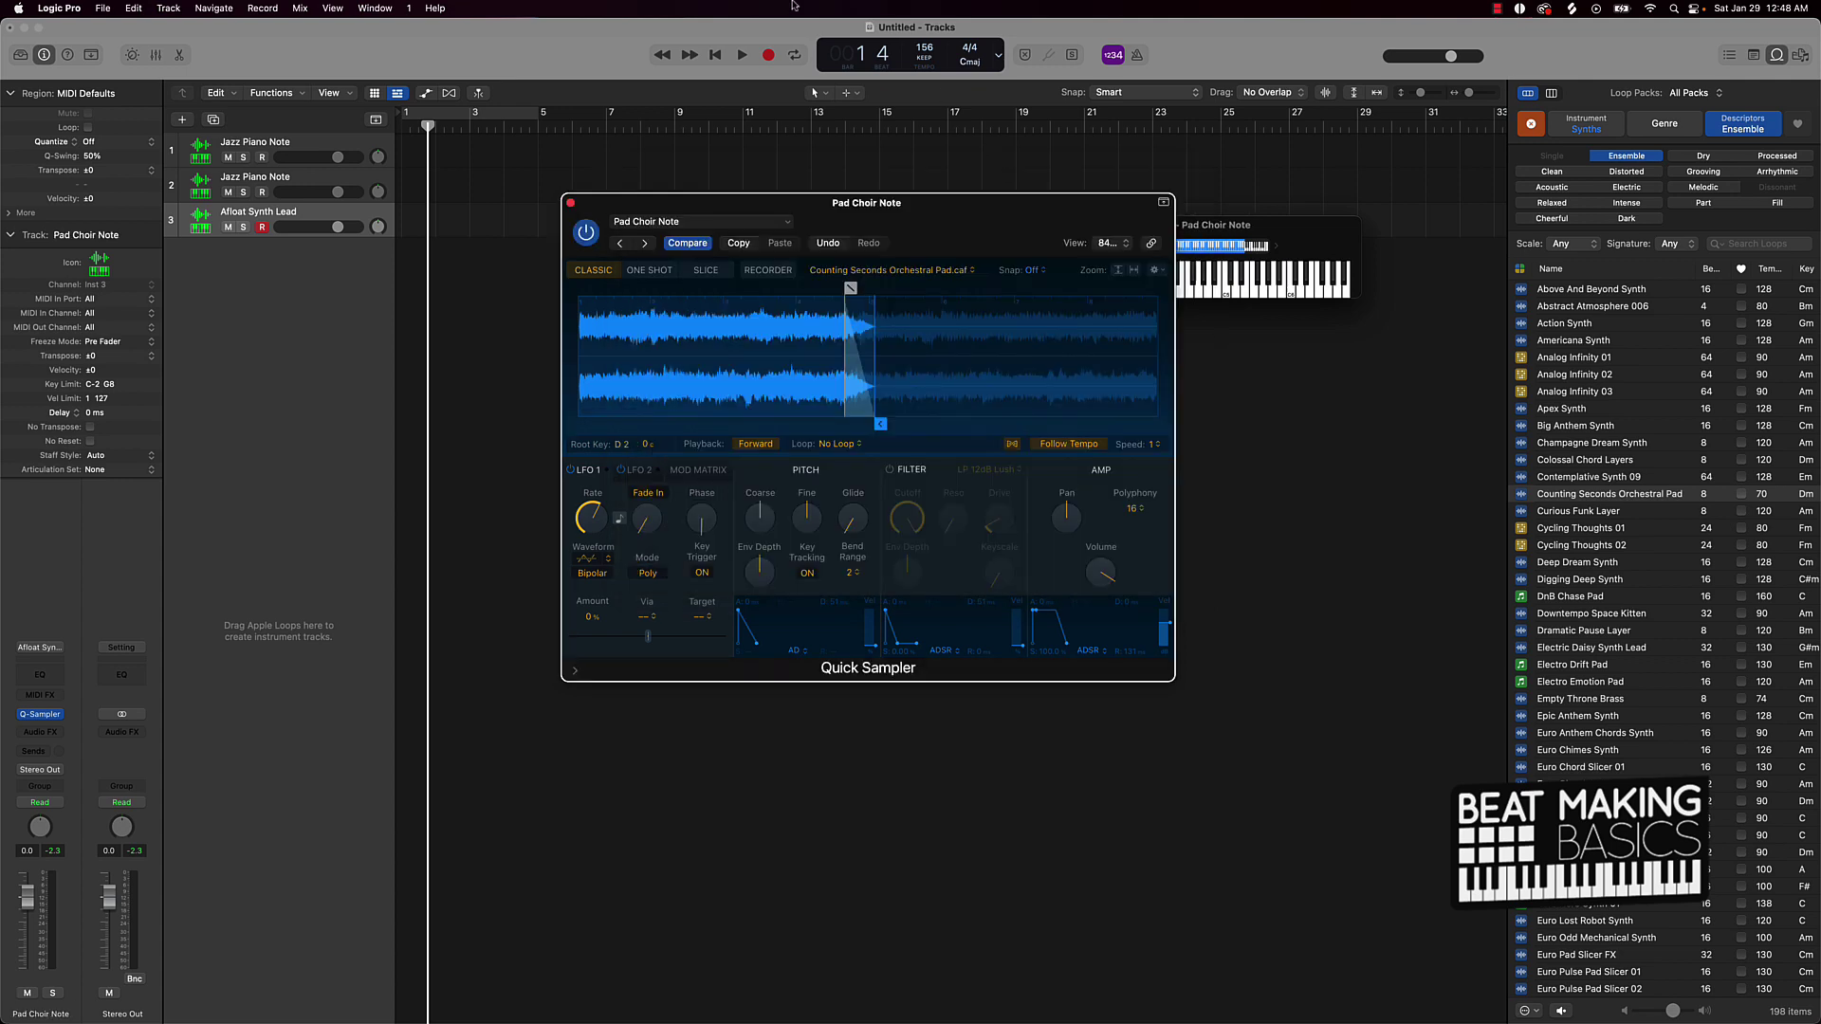
- Close the sampler and keyboard windows, then delete all existing tracks
{"action": "left_click", "coordinate": [570, 203]}
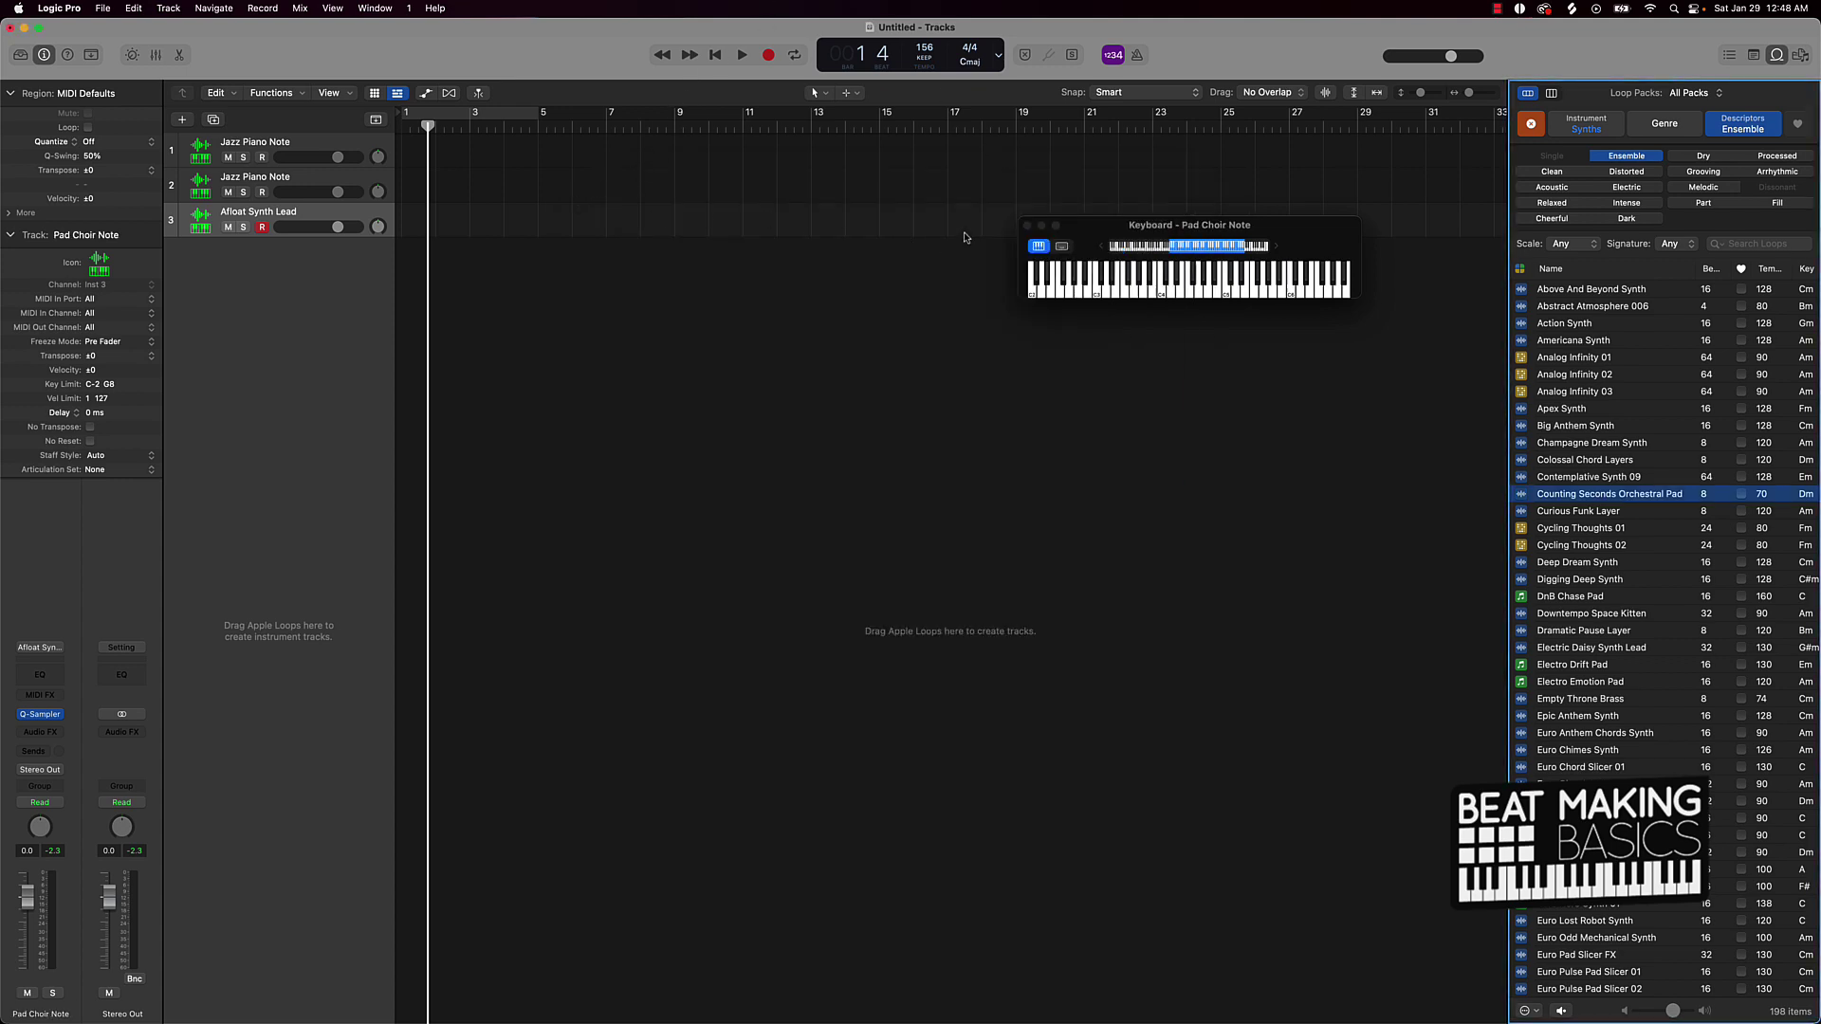
{"action": "left_click", "coordinate": [1027, 228]}
{"action": "left_click", "coordinate": [736, 304]}
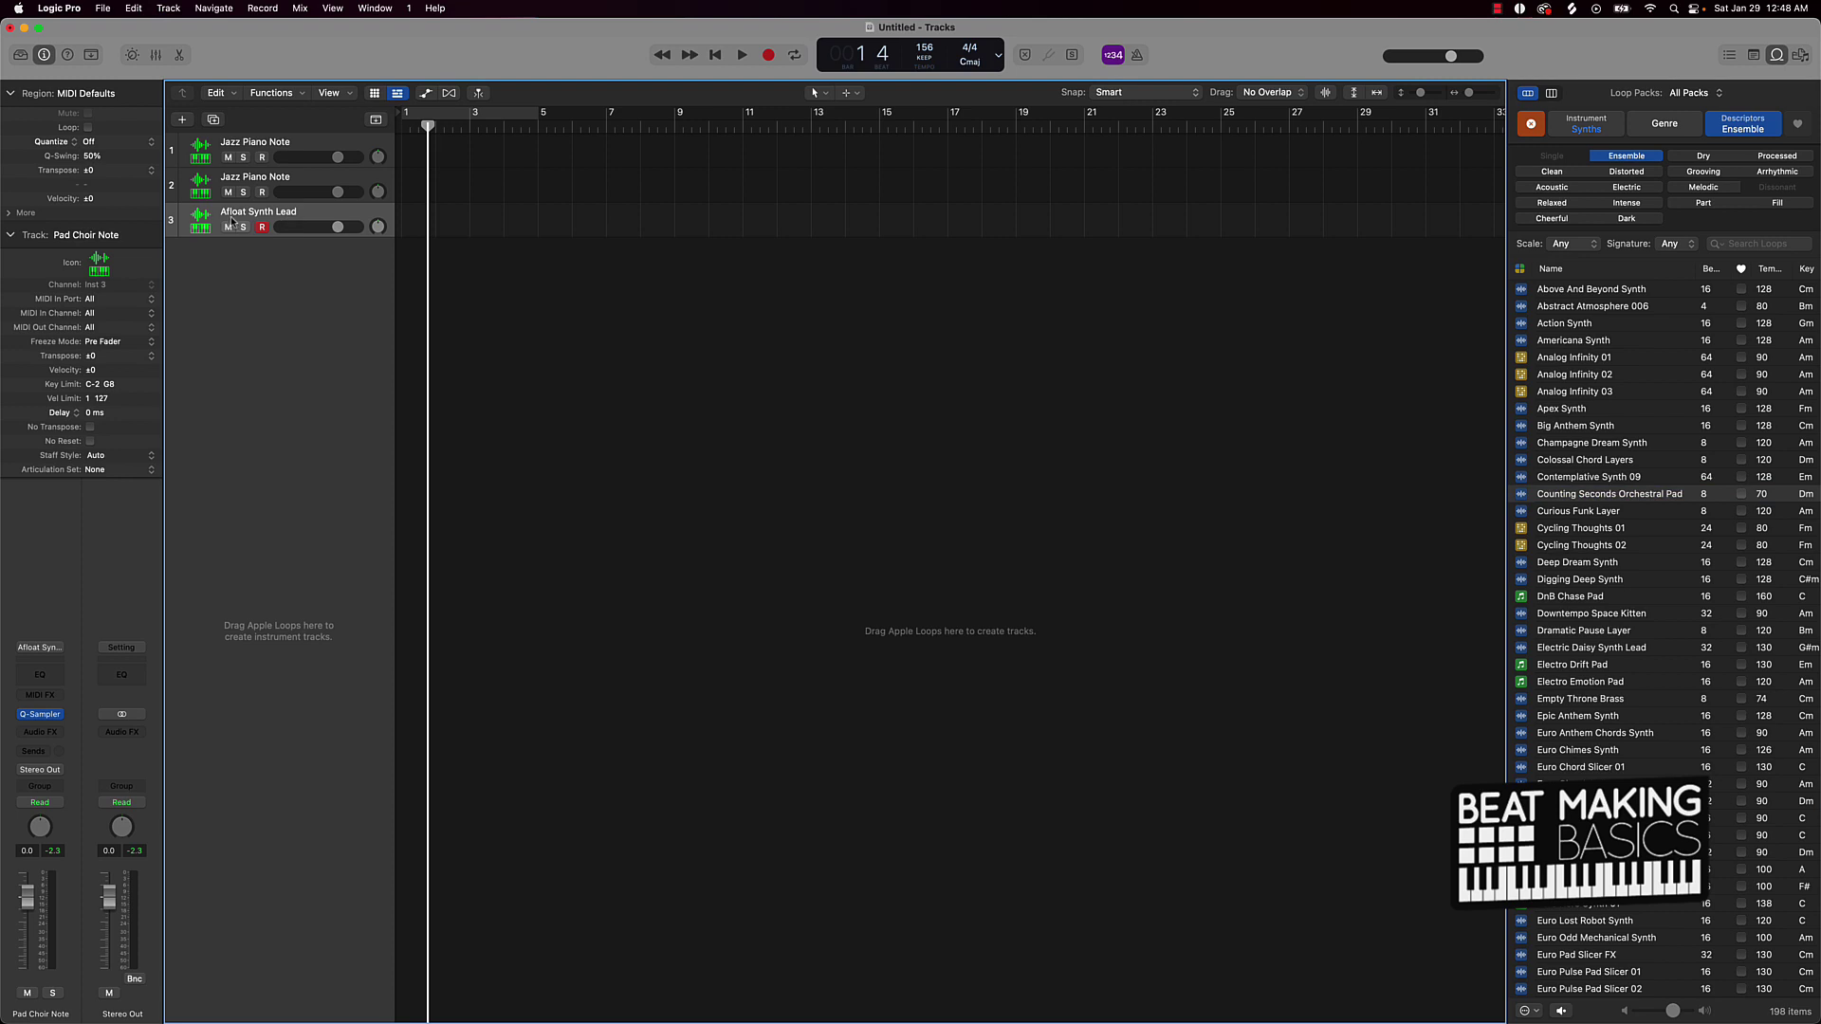
{"action": "left_click", "coordinate": [201, 158], "text": "shift"}
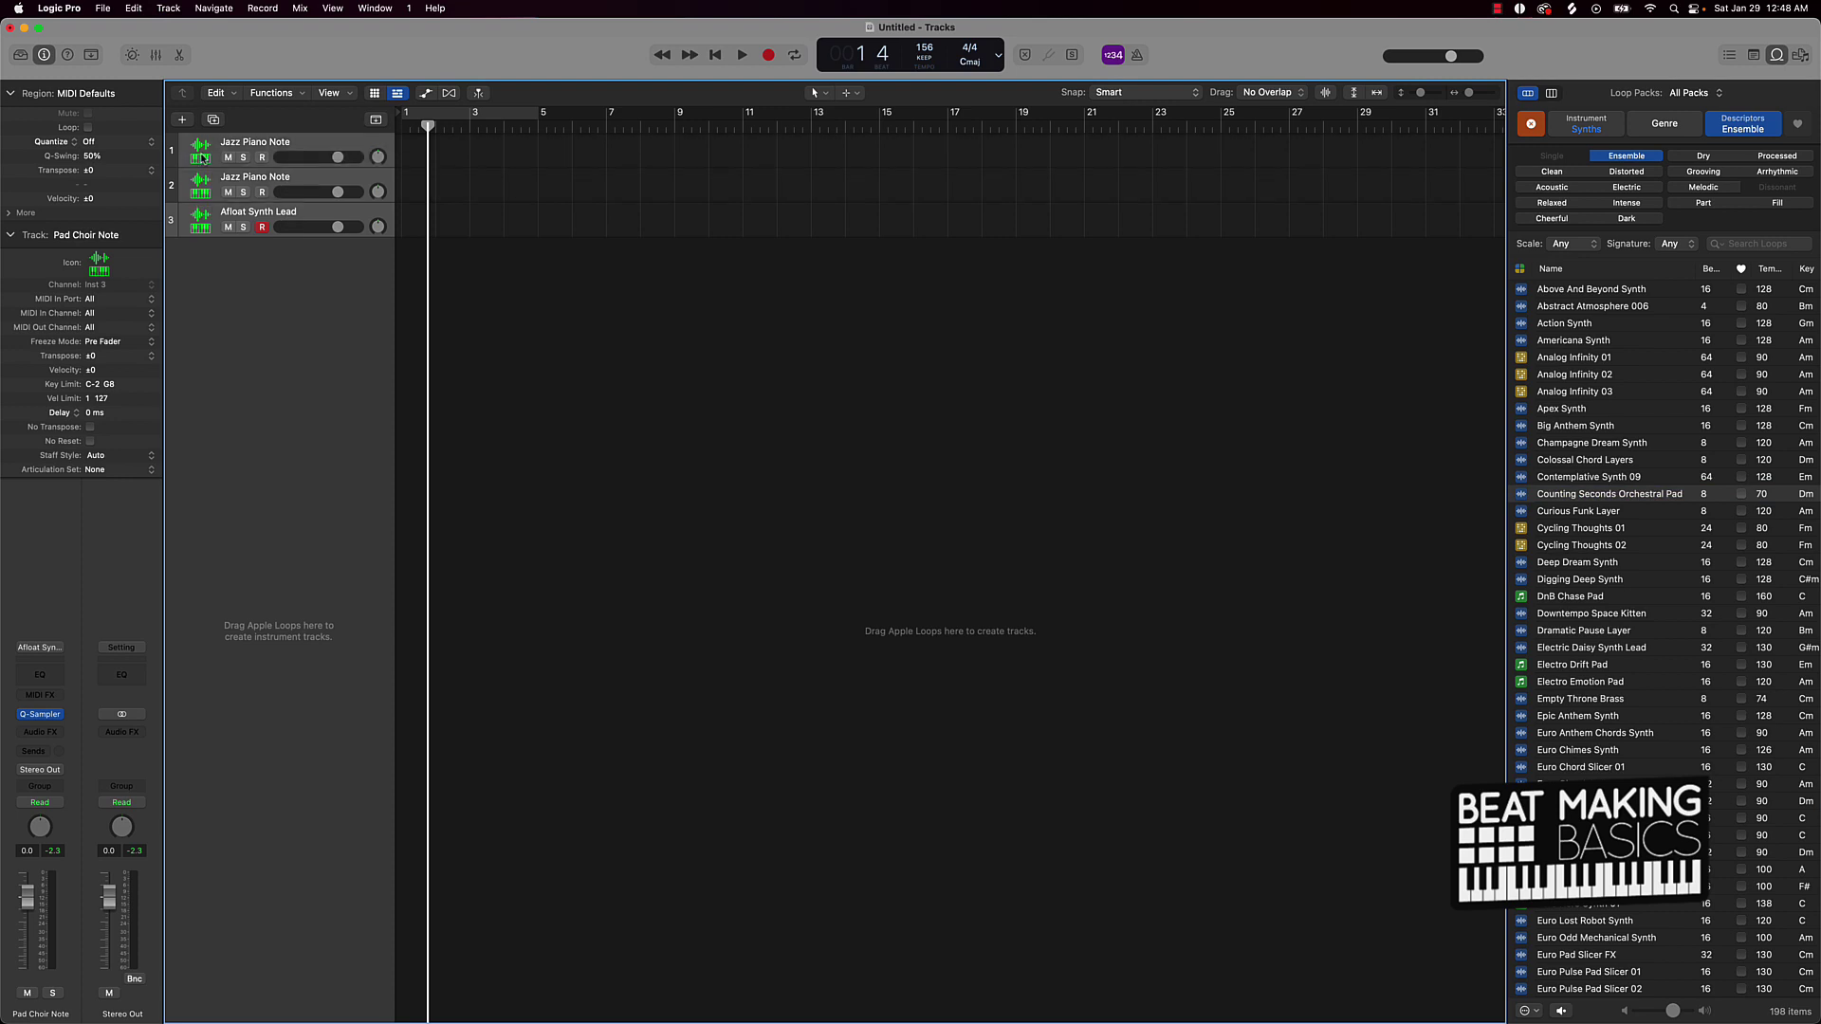
{"action": "key", "text": "super+BackSpace"}
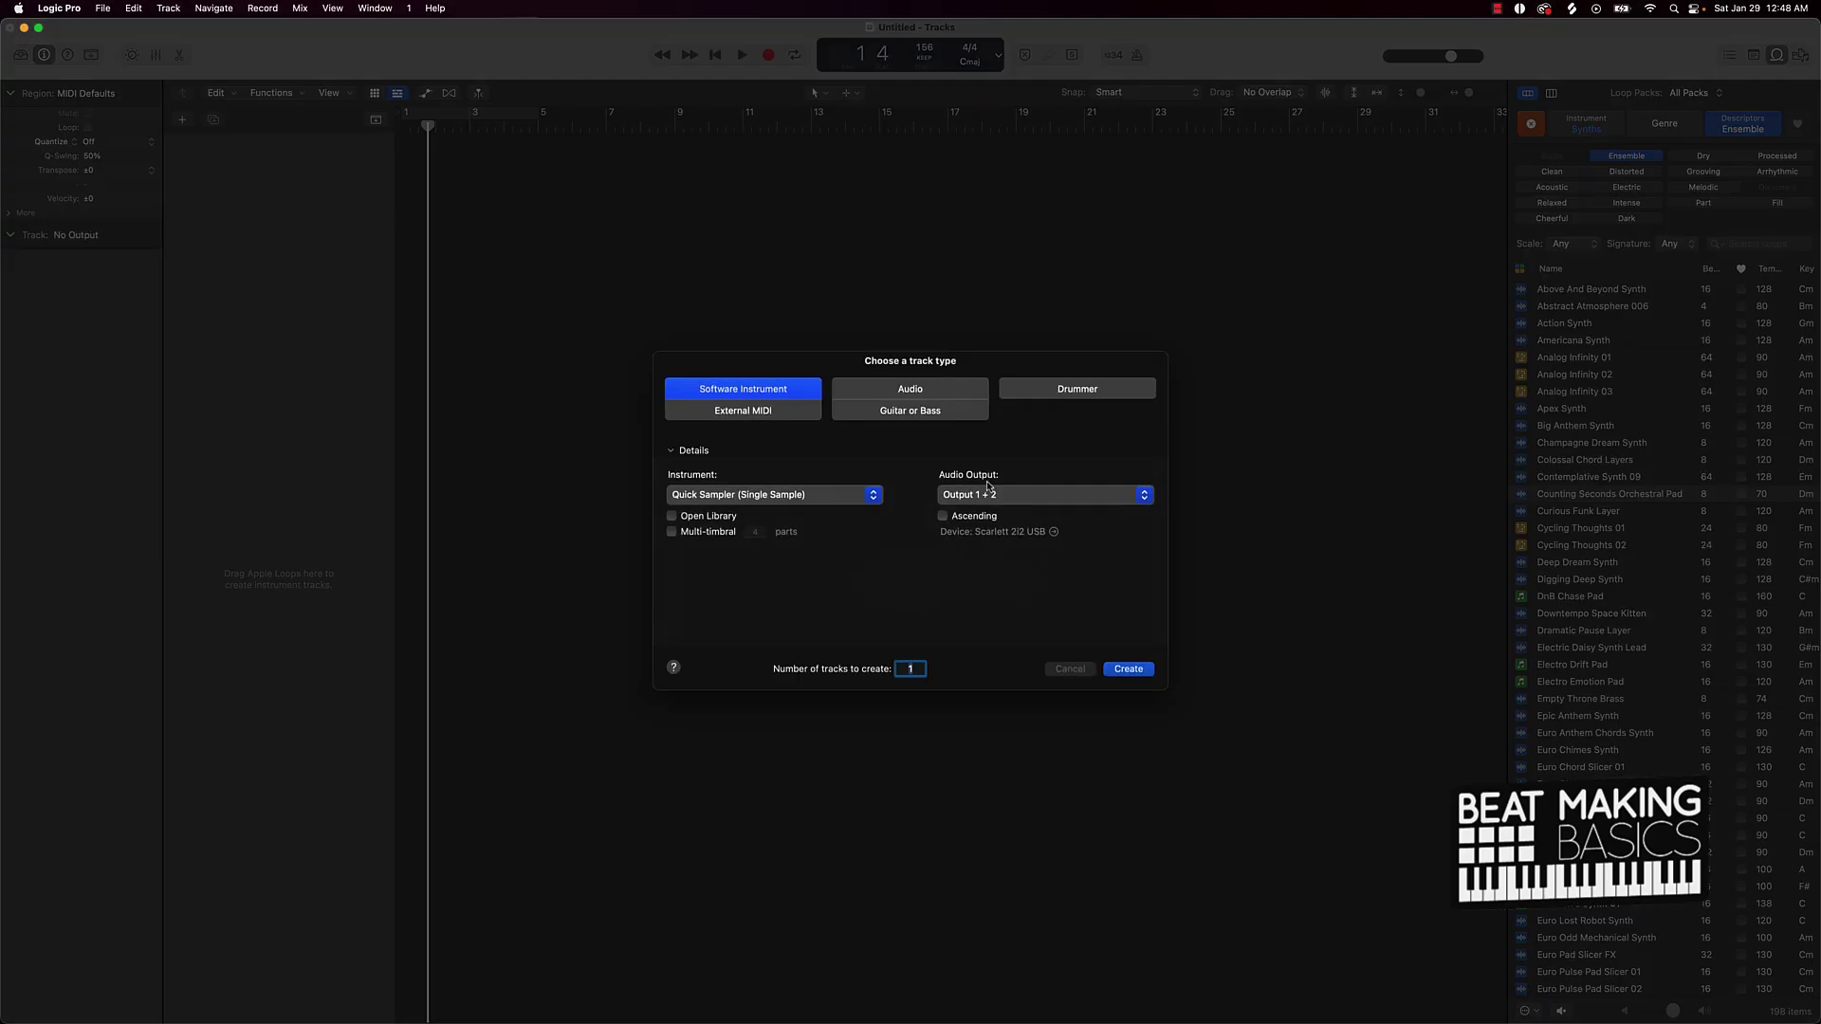
- Create a new Quick Sampler track loaded with the Pad Choir Note preset, then close the plugin
{"action": "left_click", "coordinate": [1133, 670]}
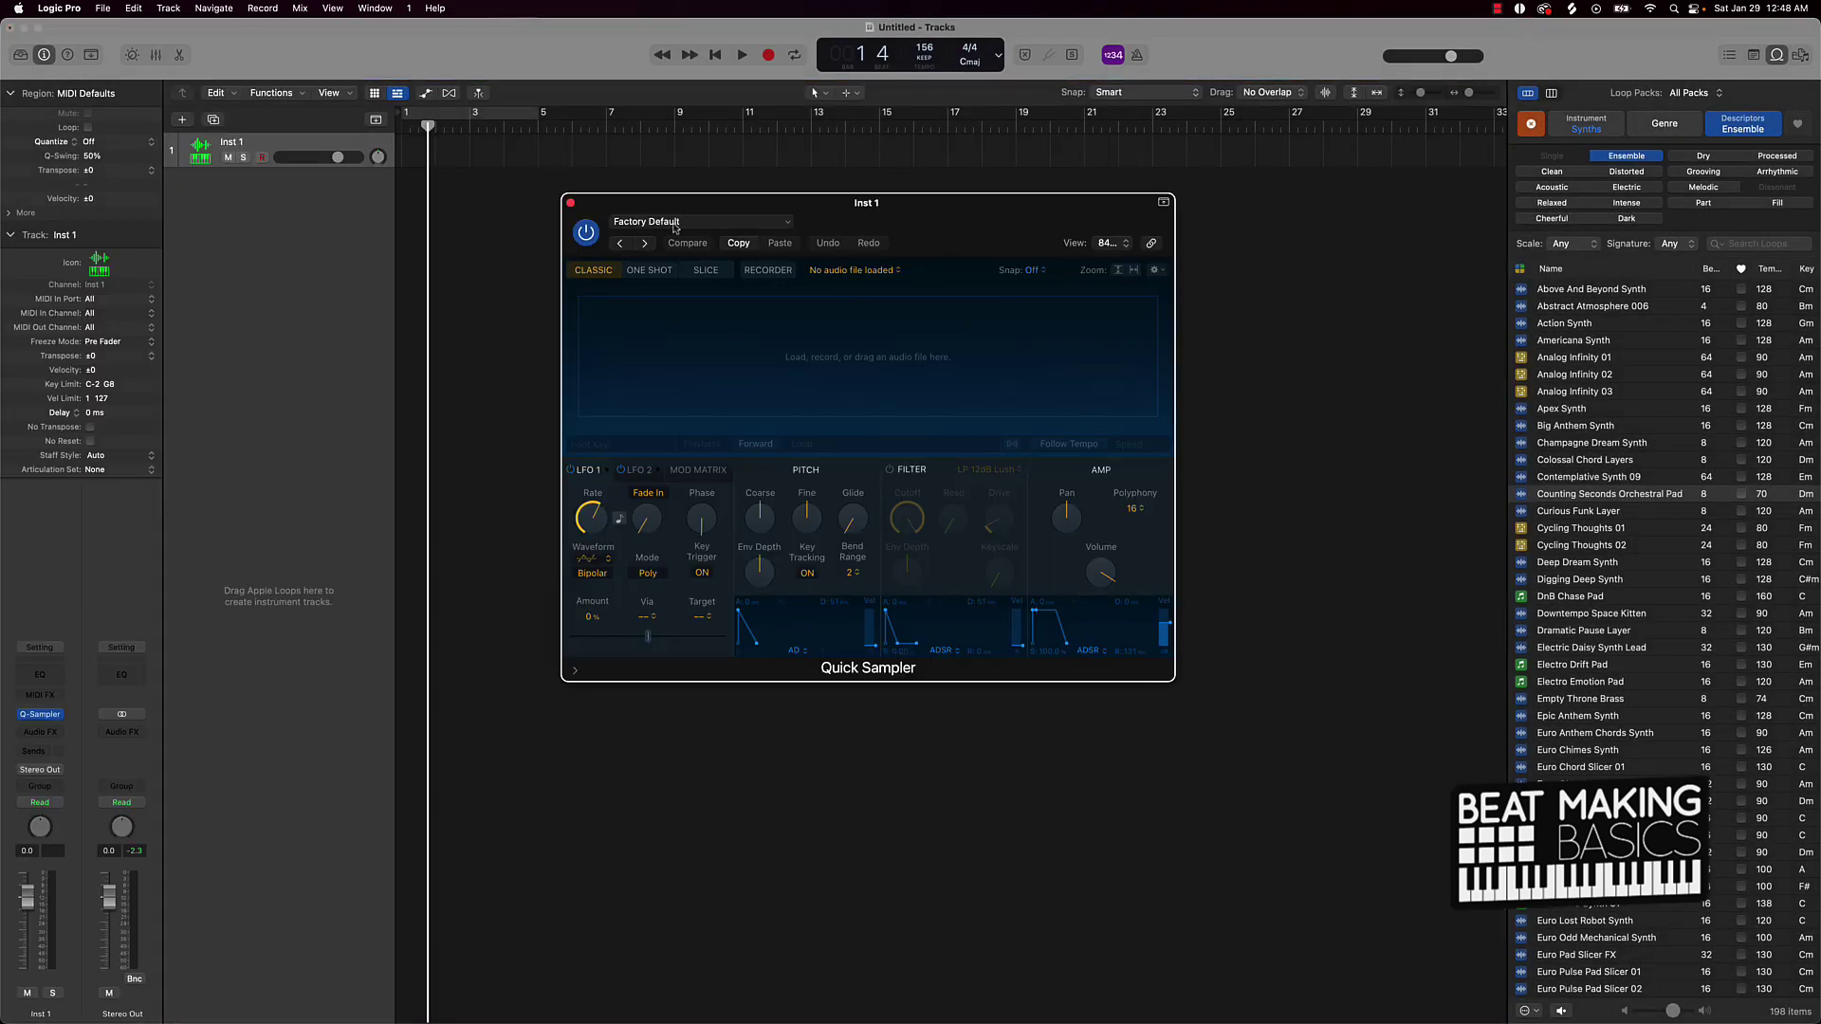
{"action": "left_click", "coordinate": [675, 224]}
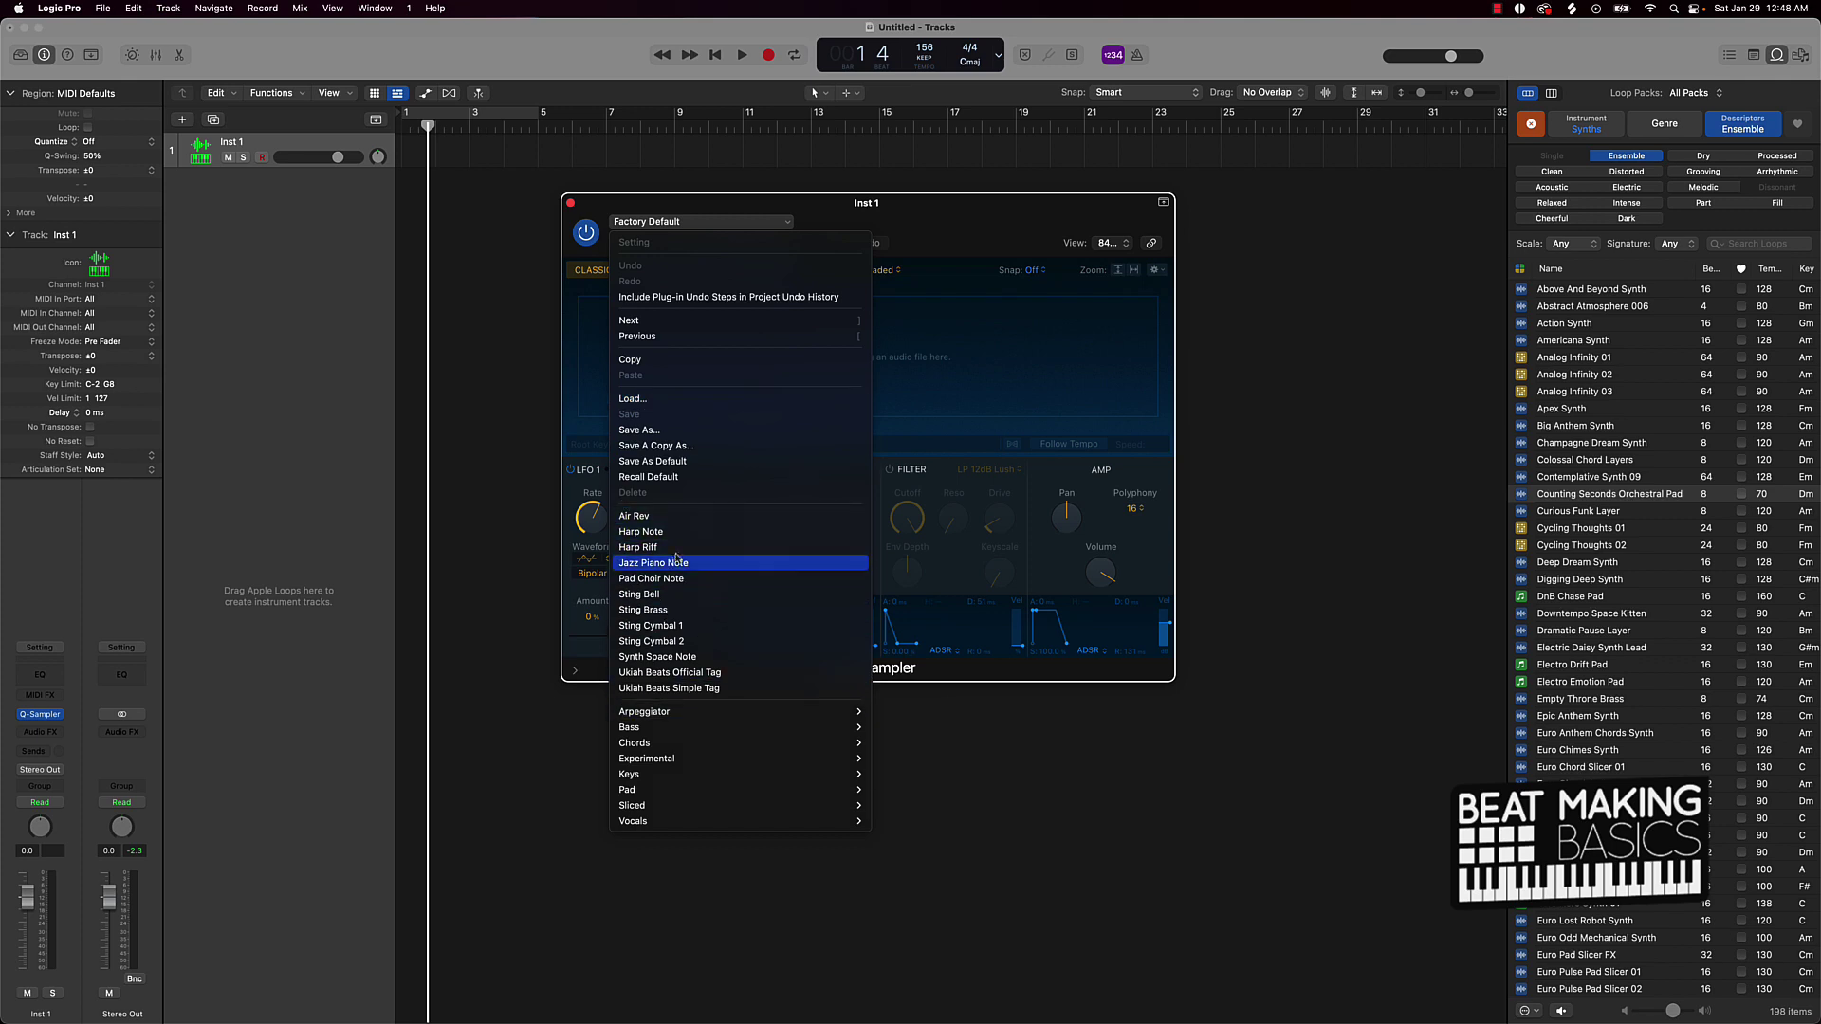
{"action": "left_click", "coordinate": [671, 578]}
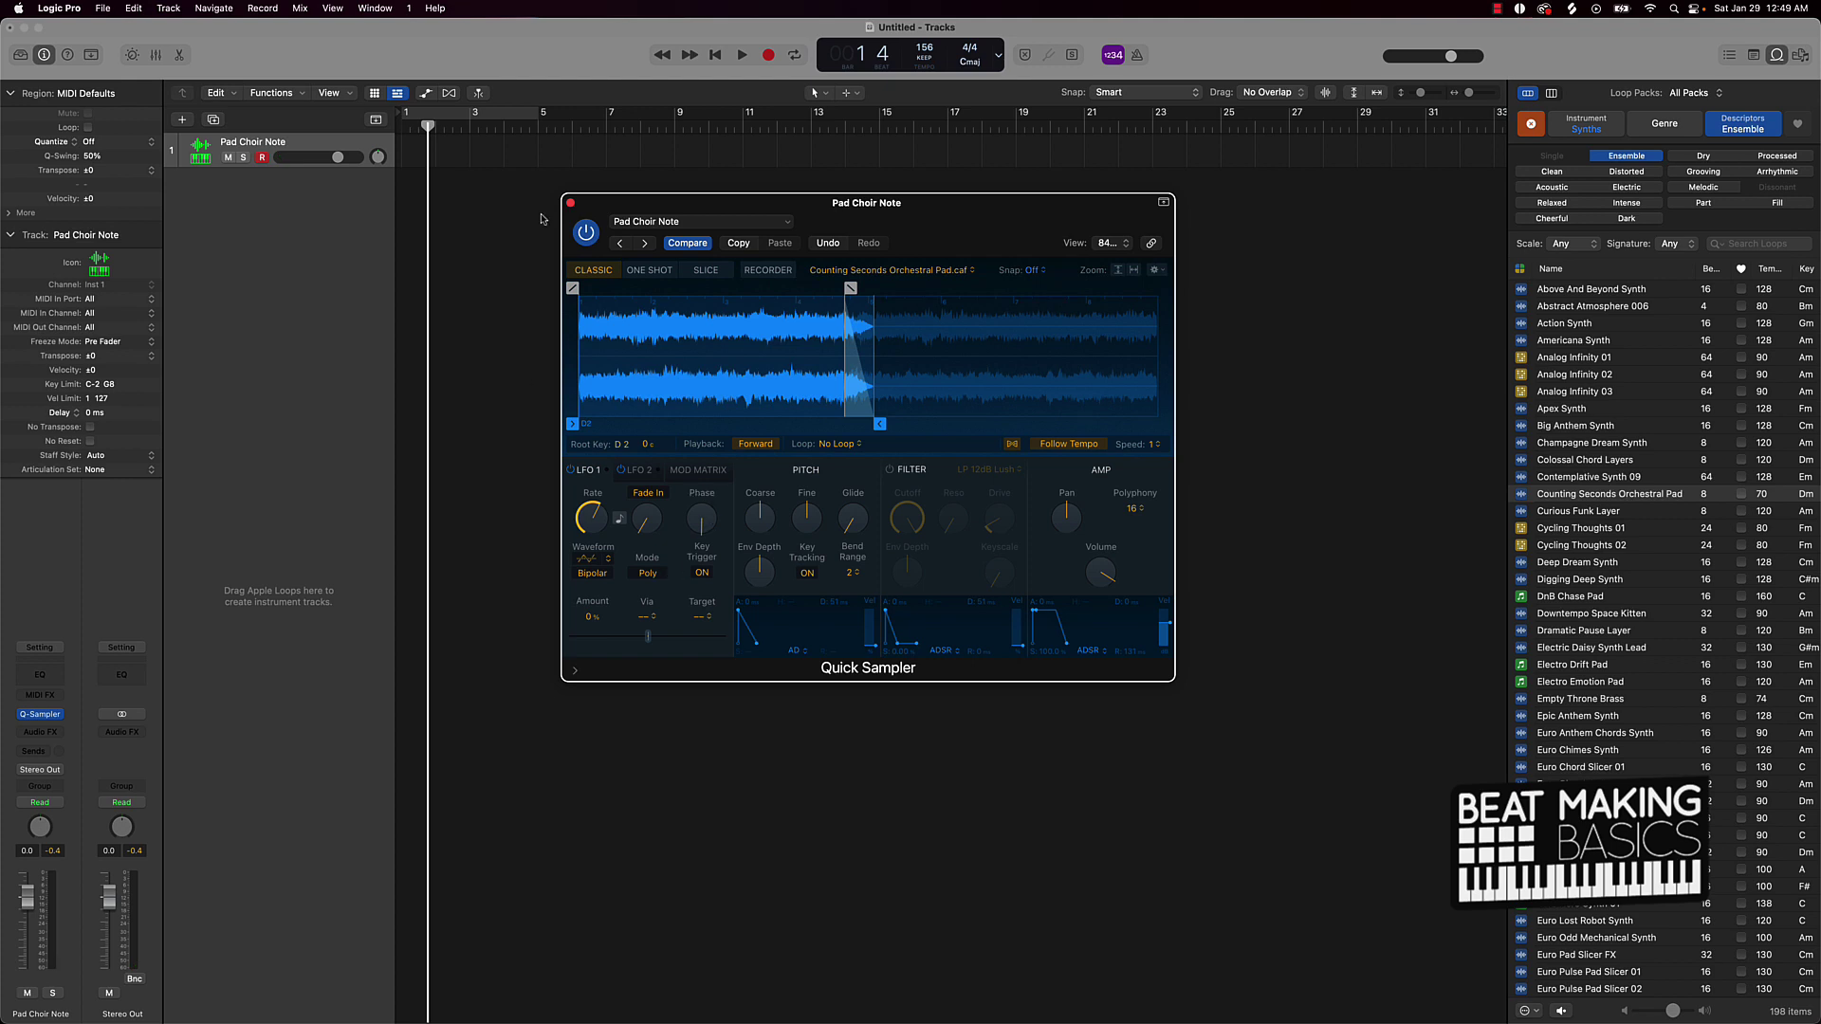
{"action": "left_click", "coordinate": [571, 203]}
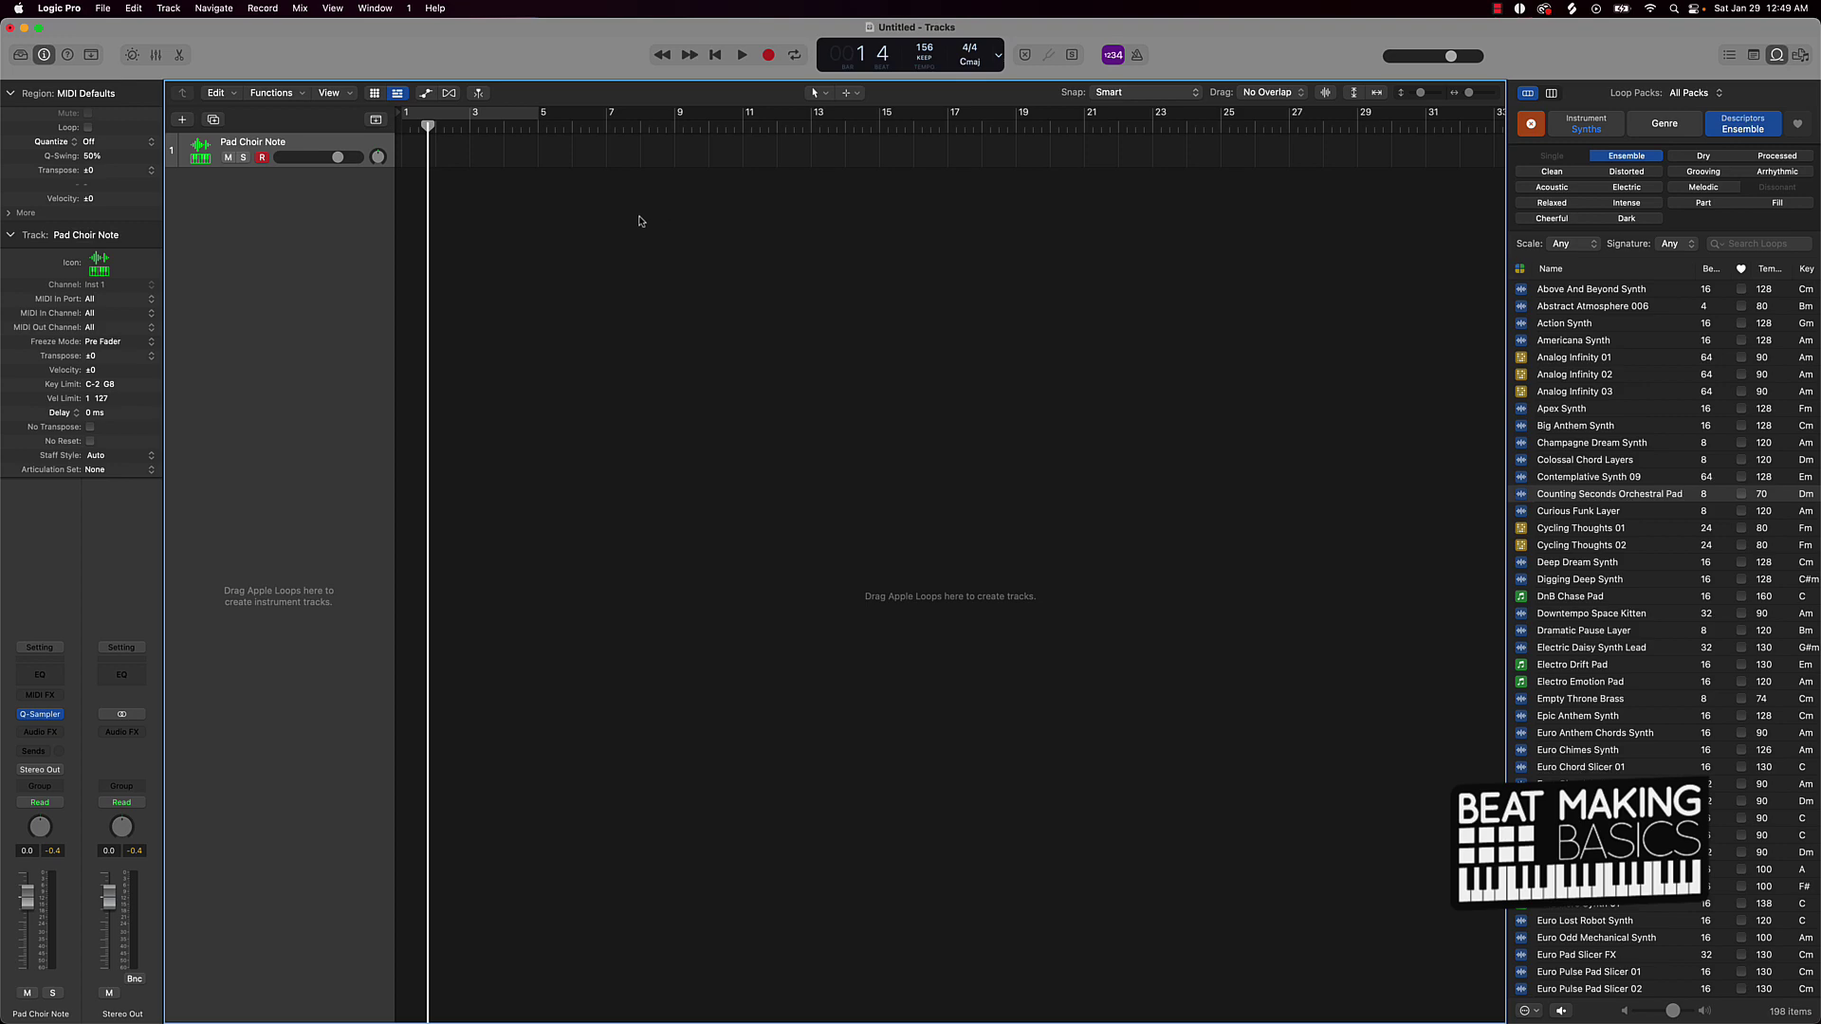
- Add a second Quick Sampler track and bring up the Downloads folder in Finder
{"action": "left_click", "coordinate": [183, 120]}
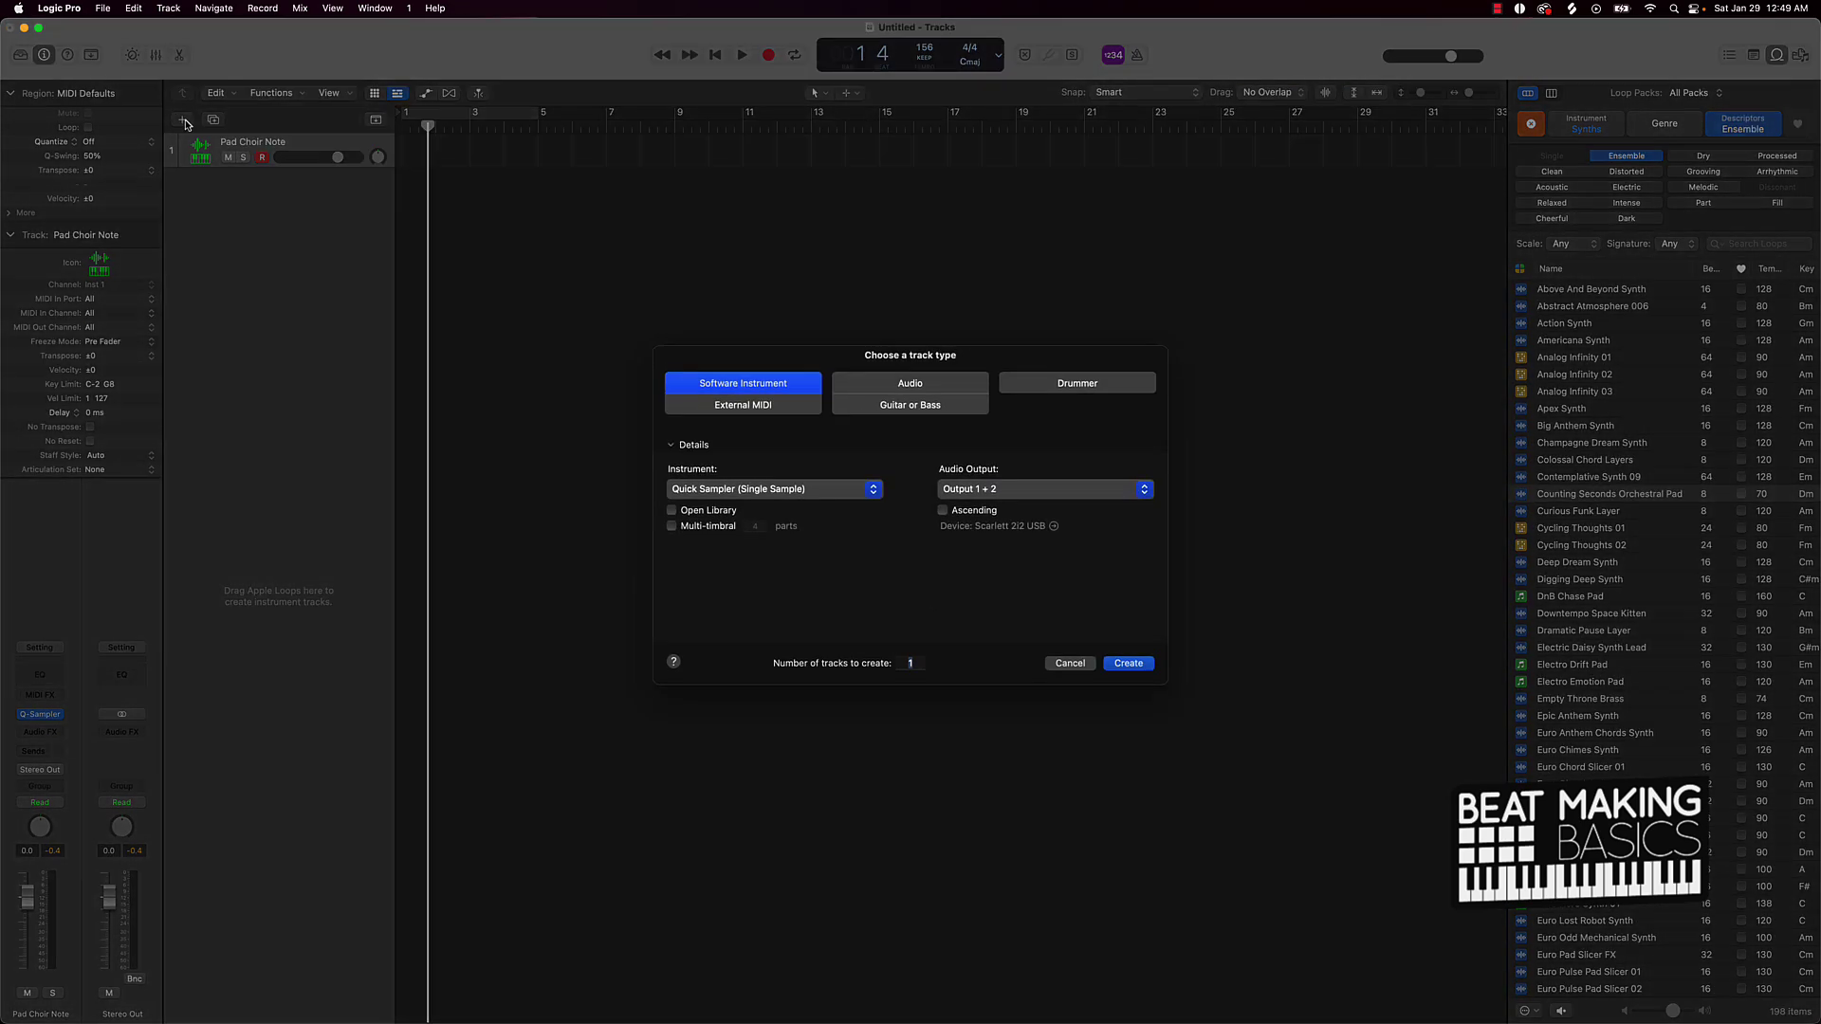
{"action": "left_click", "coordinate": [1148, 668]}
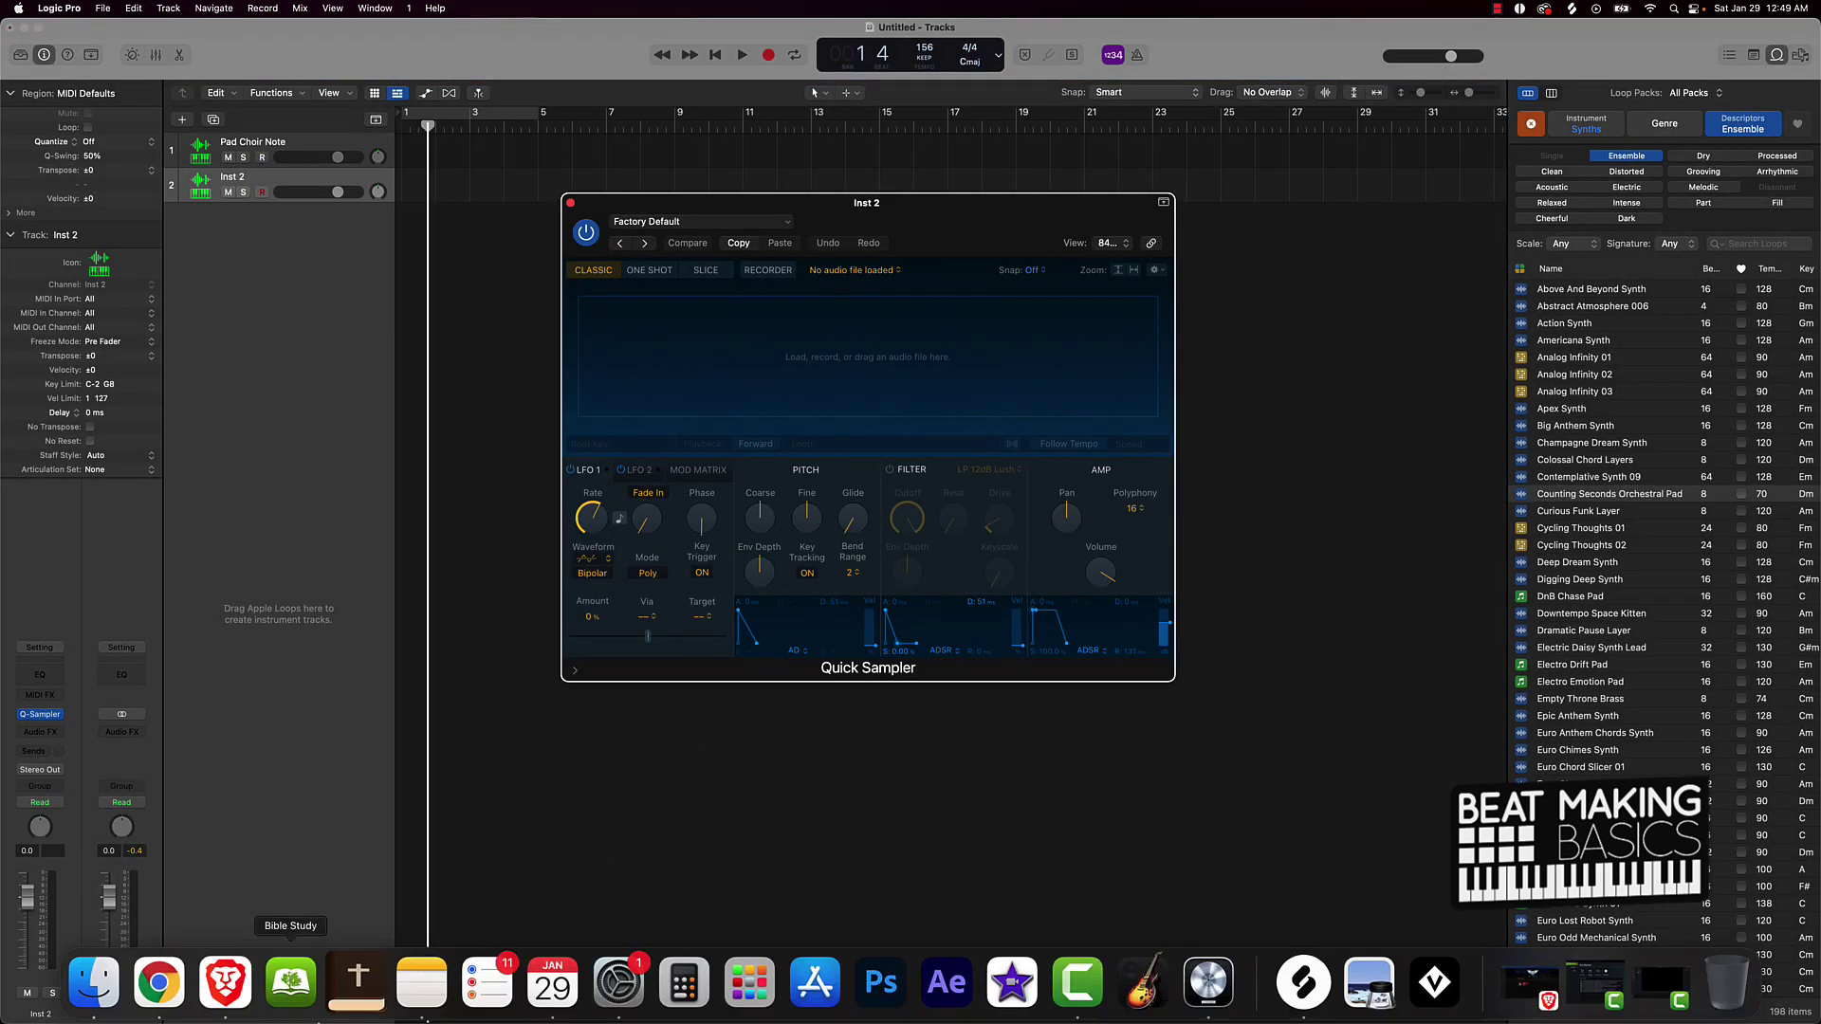
{"action": "left_click", "coordinate": [94, 984]}
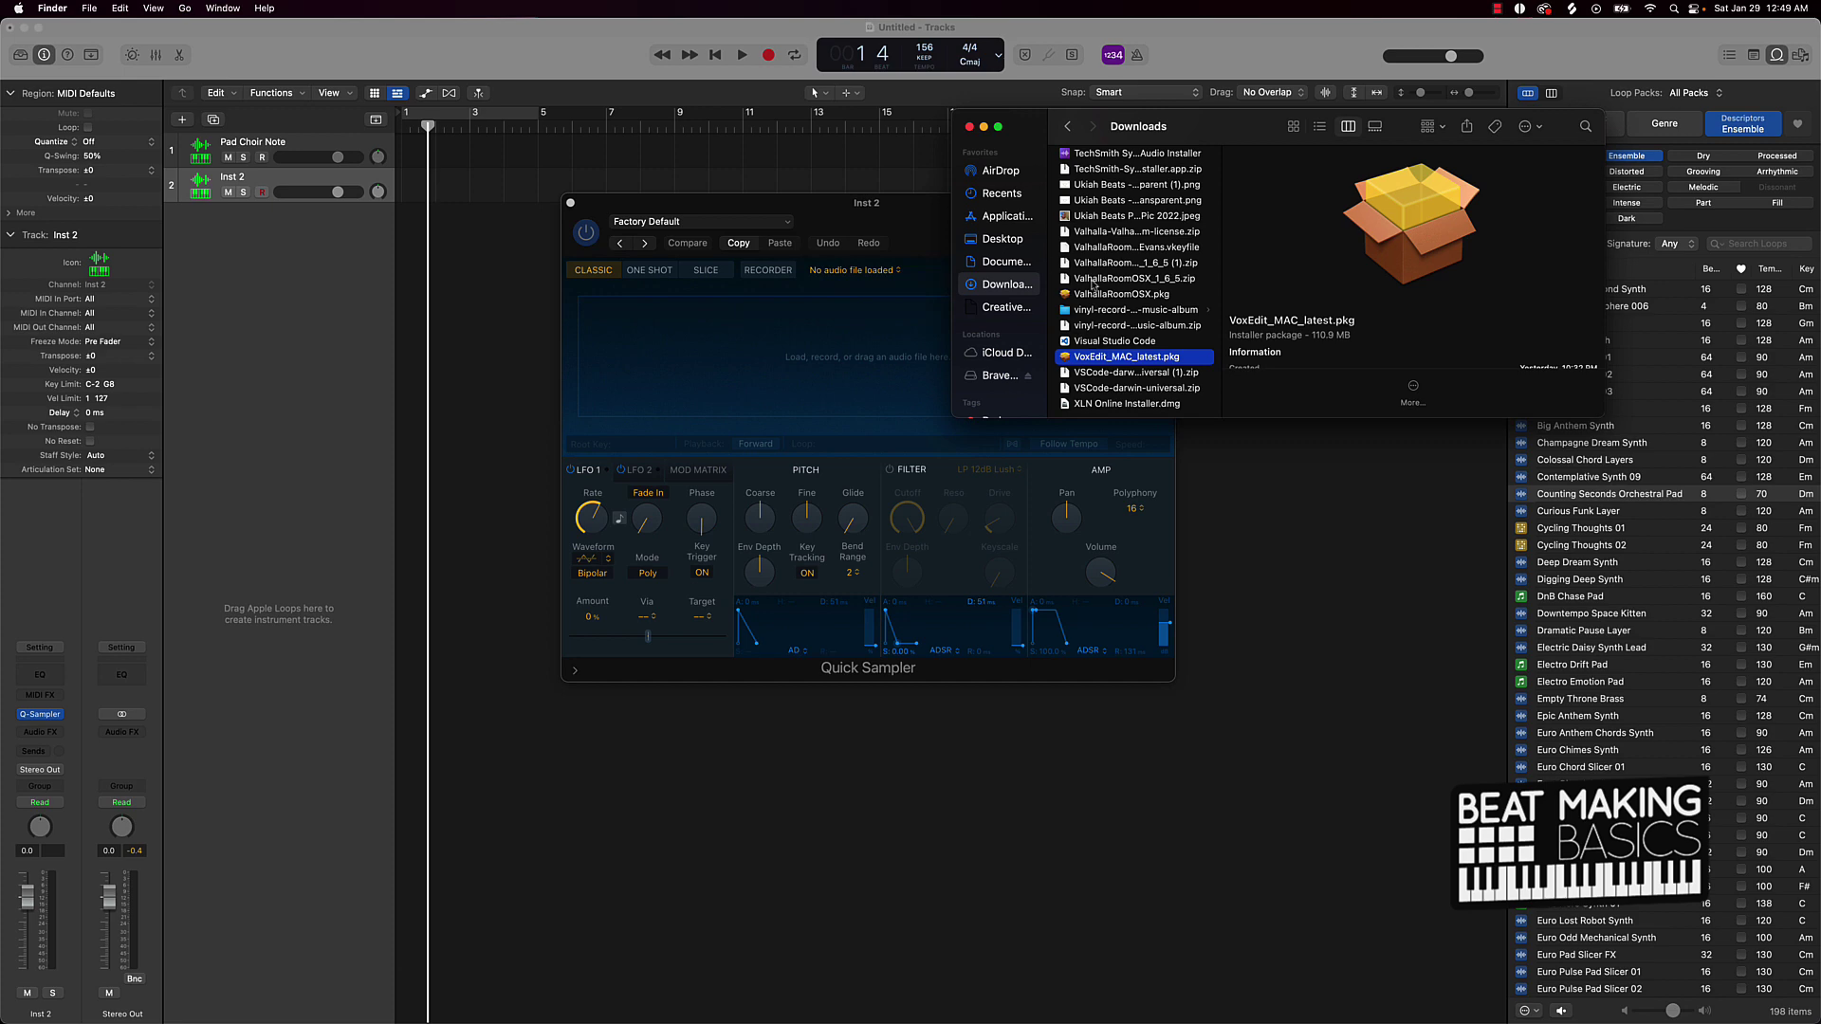
{"action": "scroll", "coordinate": [1094, 285], "scroll_direction": "up", "scroll_amount": 10}
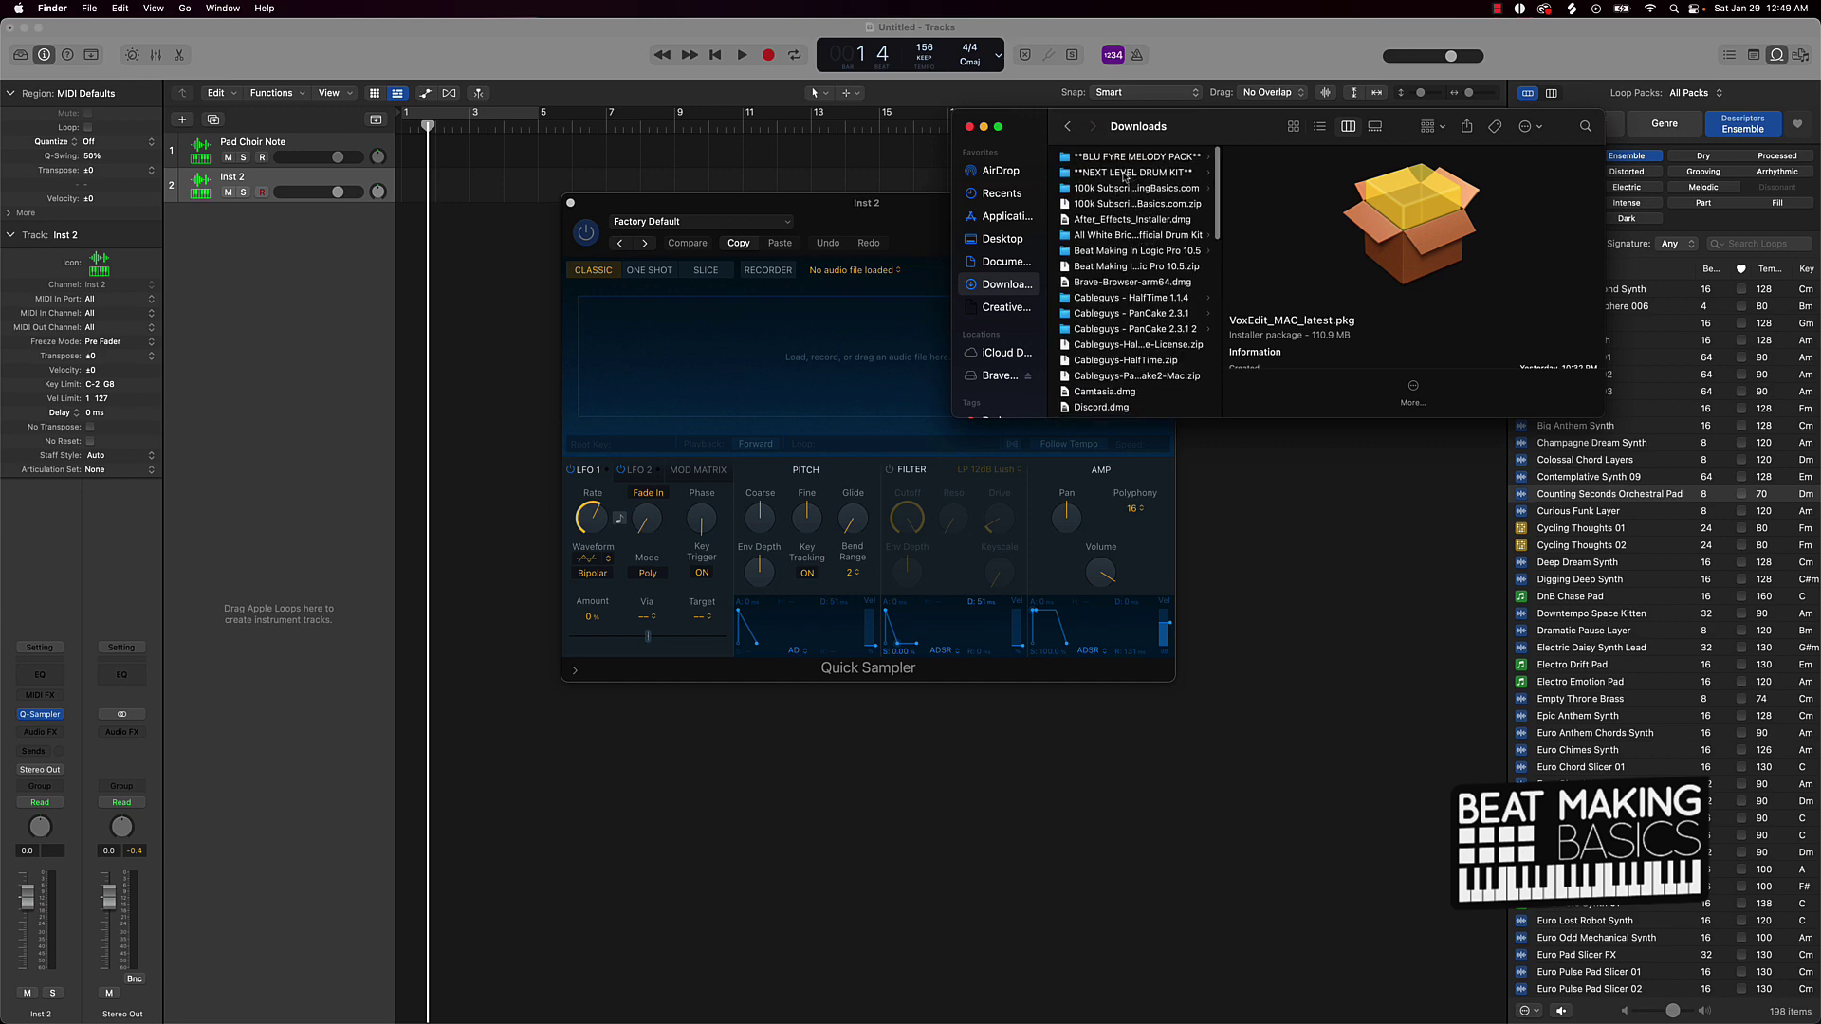
- Load Back Wash - 140 BPM.wav from BLU FYRE MELODY PACK's Back Wash - Loop folder into the sampler
{"action": "left_click", "coordinate": [1136, 158]}
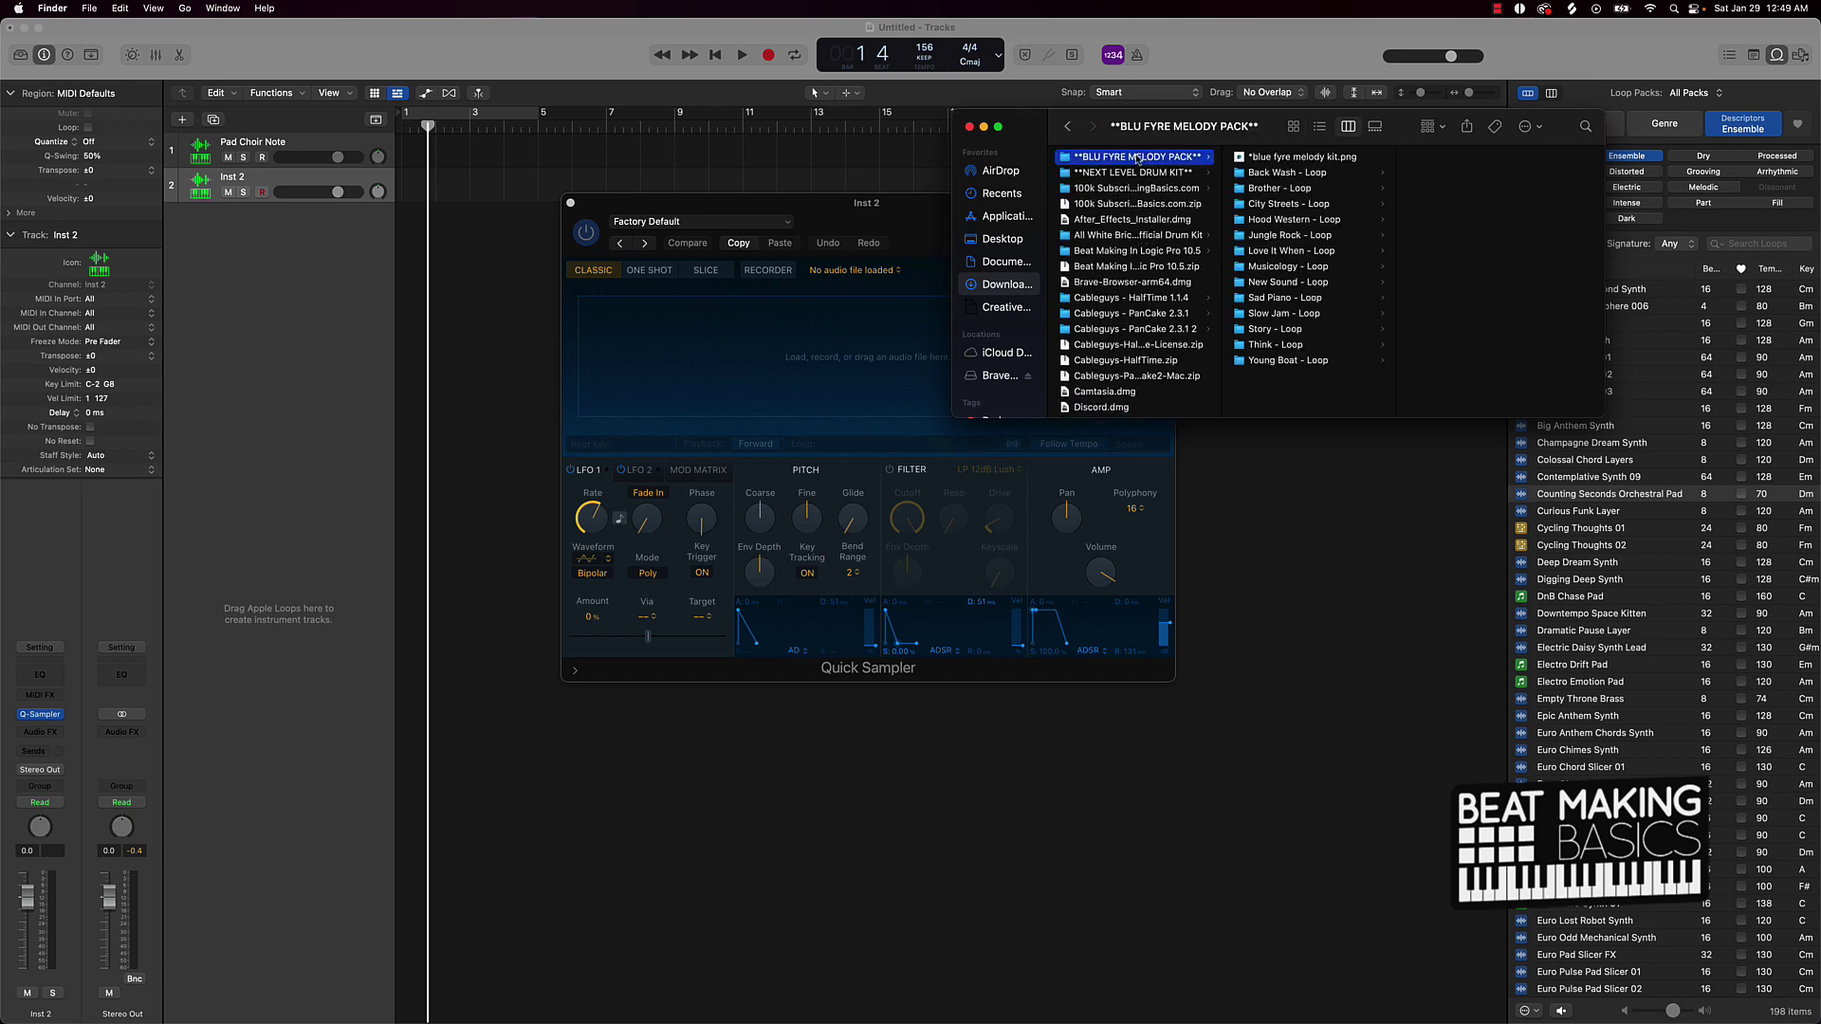
{"action": "left_click", "coordinate": [1307, 174]}
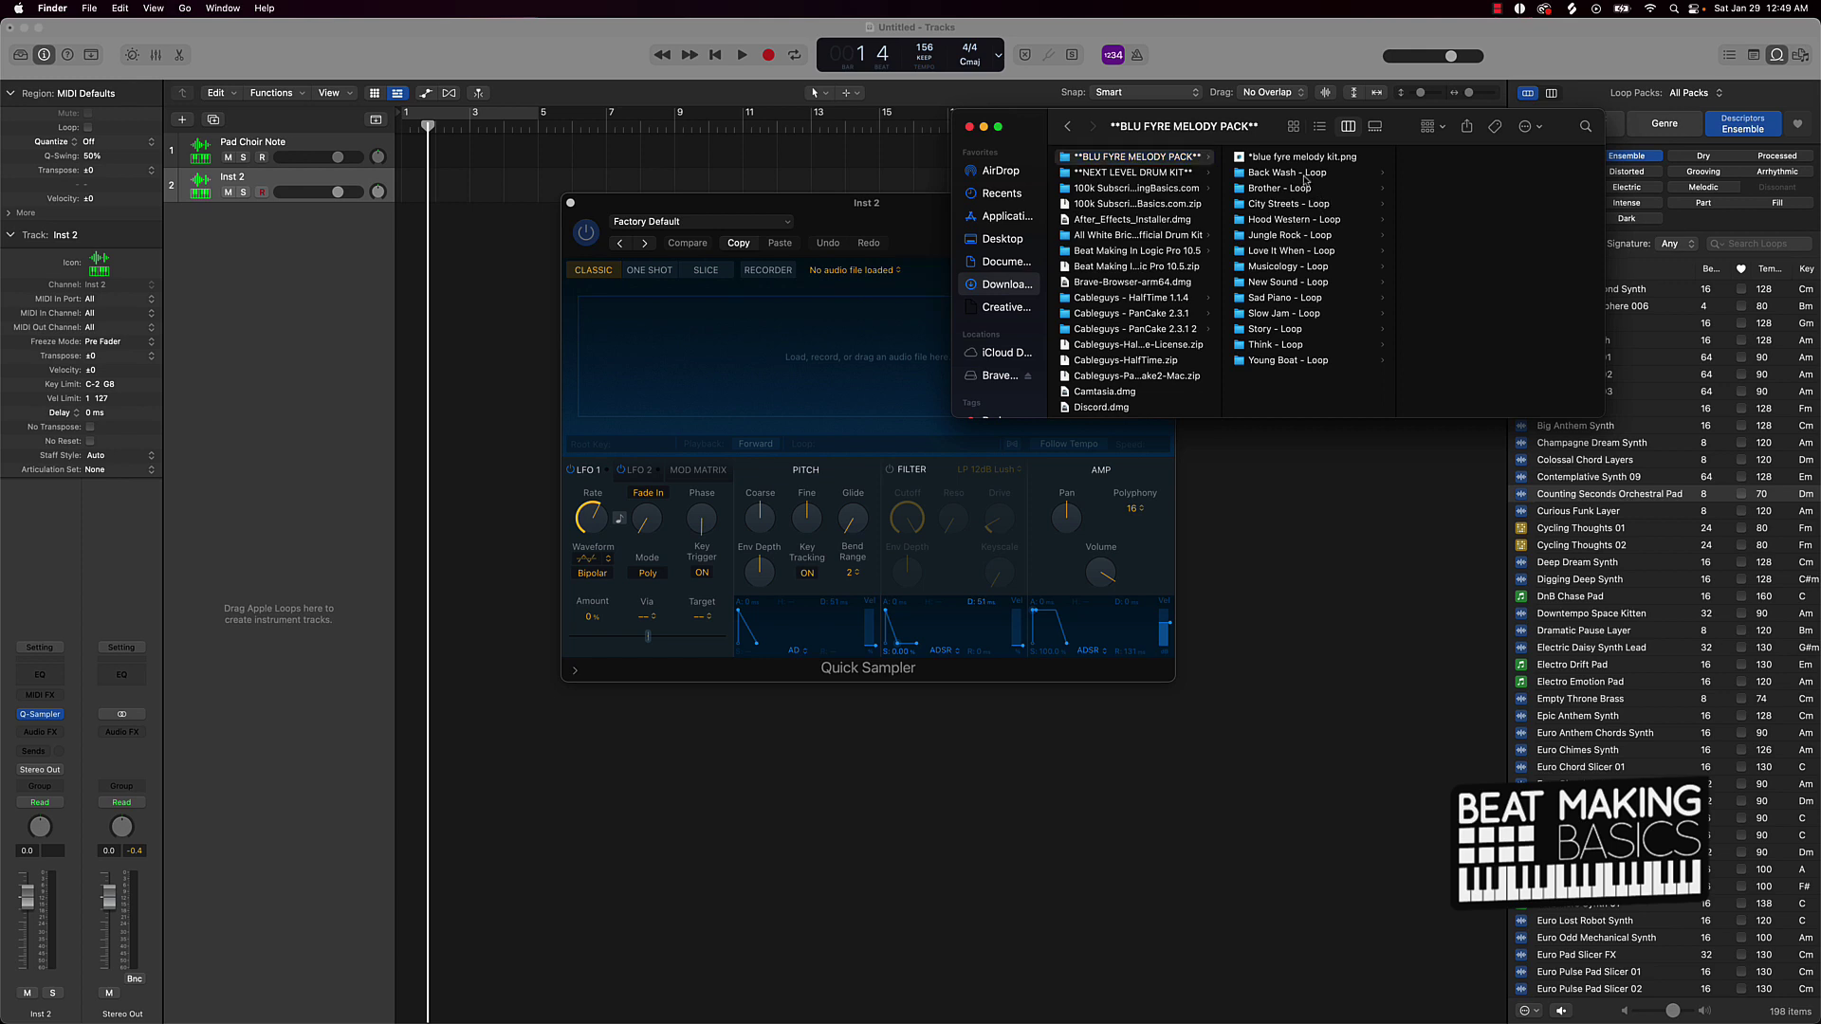
{"action": "left_click", "coordinate": [1475, 159]}
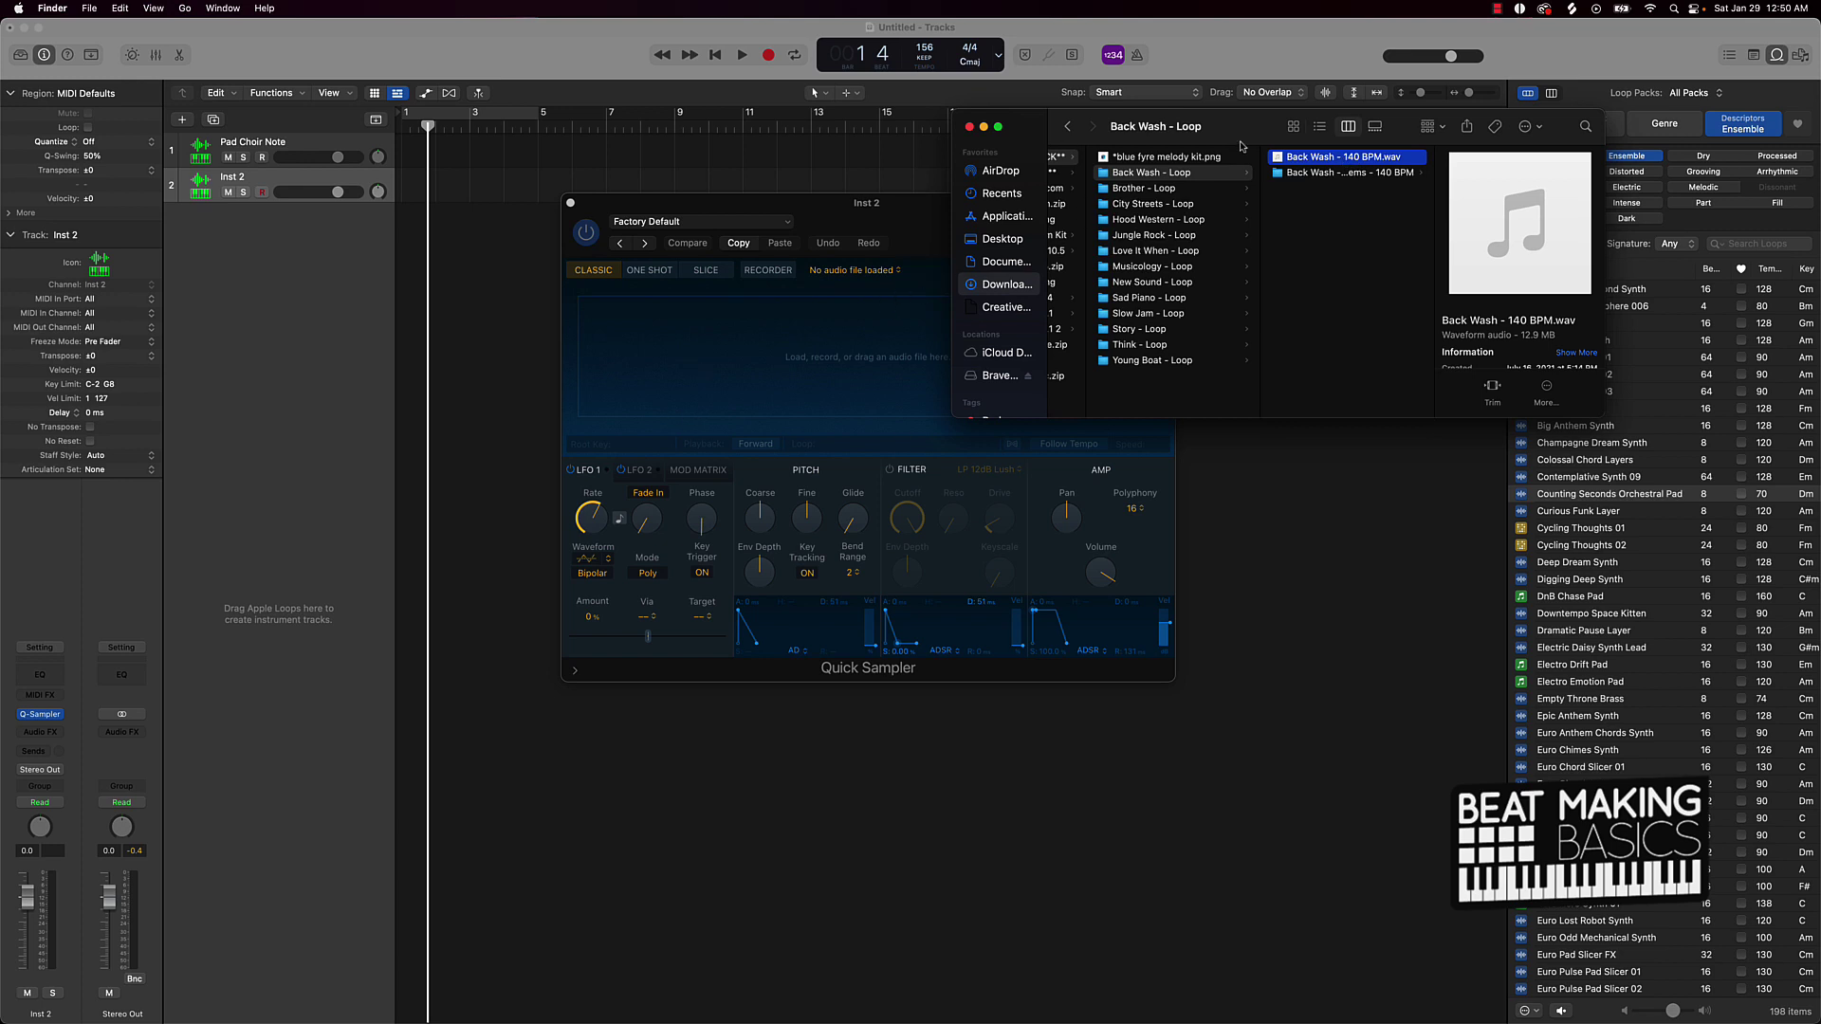
{"action": "left_click_drag", "start_coordinate": [1311, 164], "coordinate": [686, 384]}
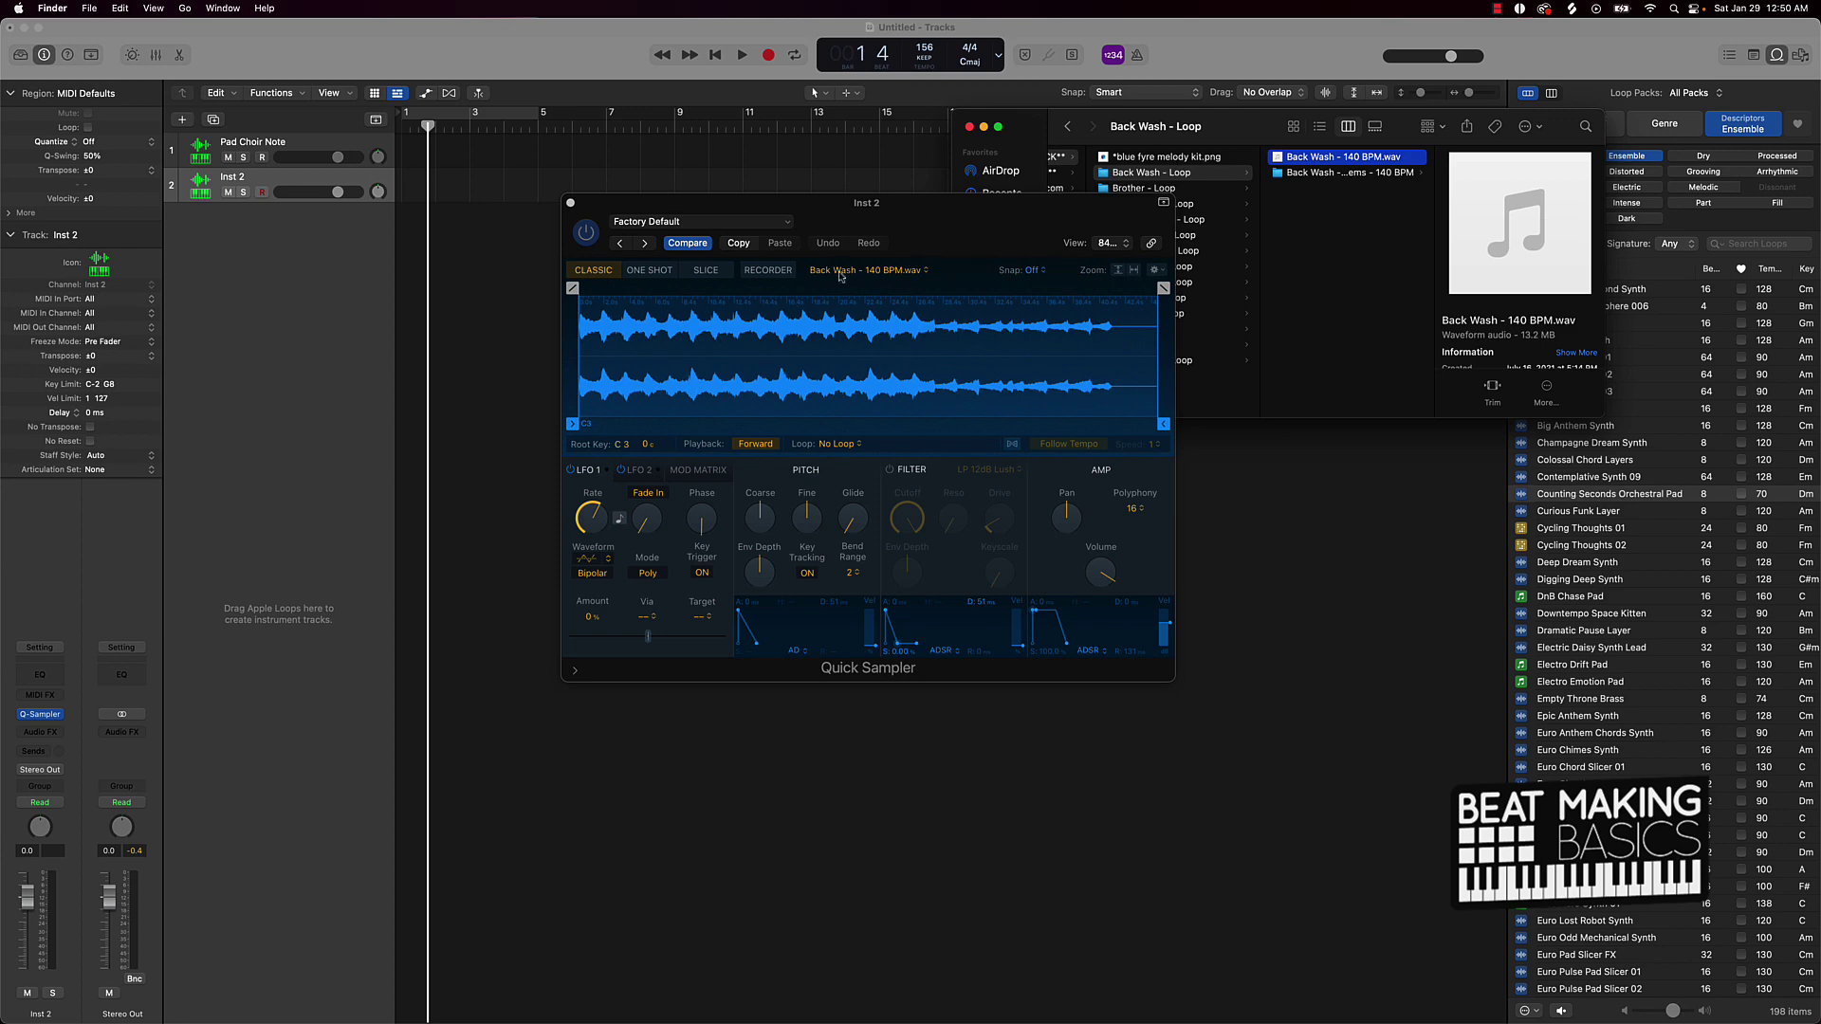
- Trim the Back Wash sample to a short mid-loop slice with a brief fade-out and Follow Tempo on
{"action": "left_click", "coordinate": [984, 127]}
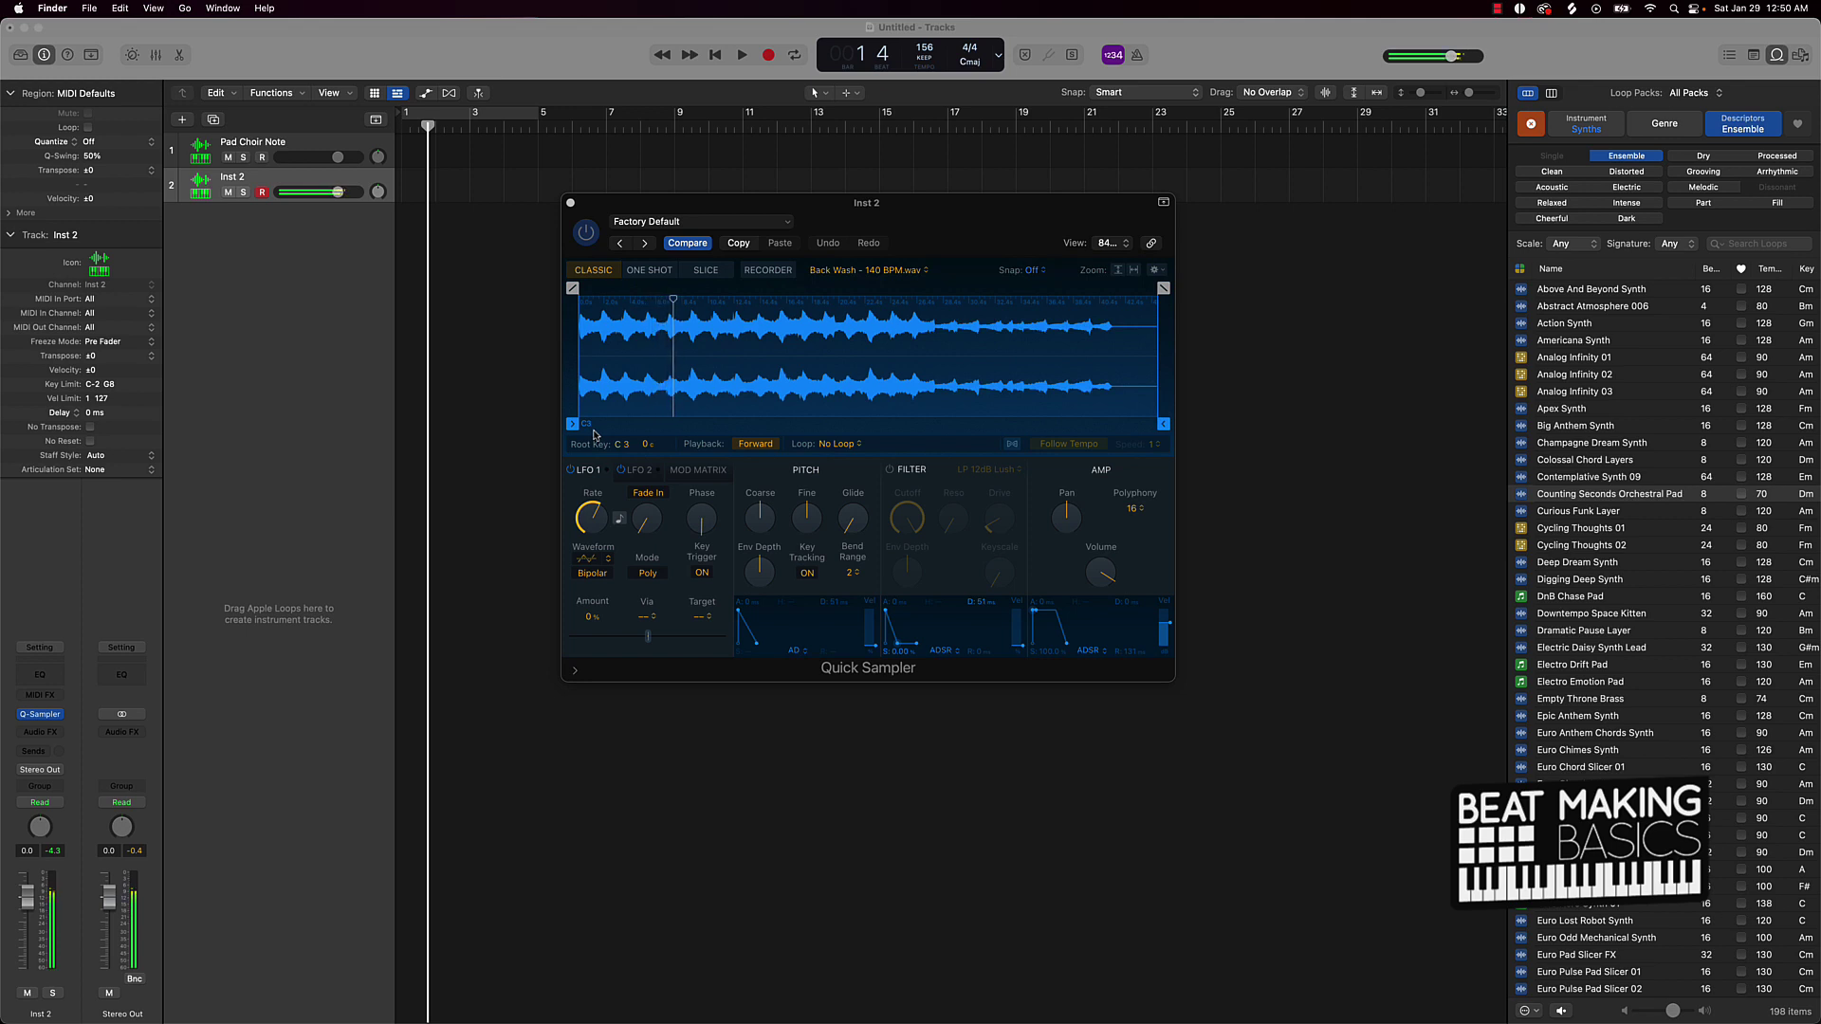
{"action": "mouse_move", "coordinate": [574, 424]}
{"action": "left_mouse_down"}
{"action": "mouse_move", "coordinate": [706, 423]}
{"action": "mouse_move", "coordinate": [662, 424]}
{"action": "left_mouse_up"}
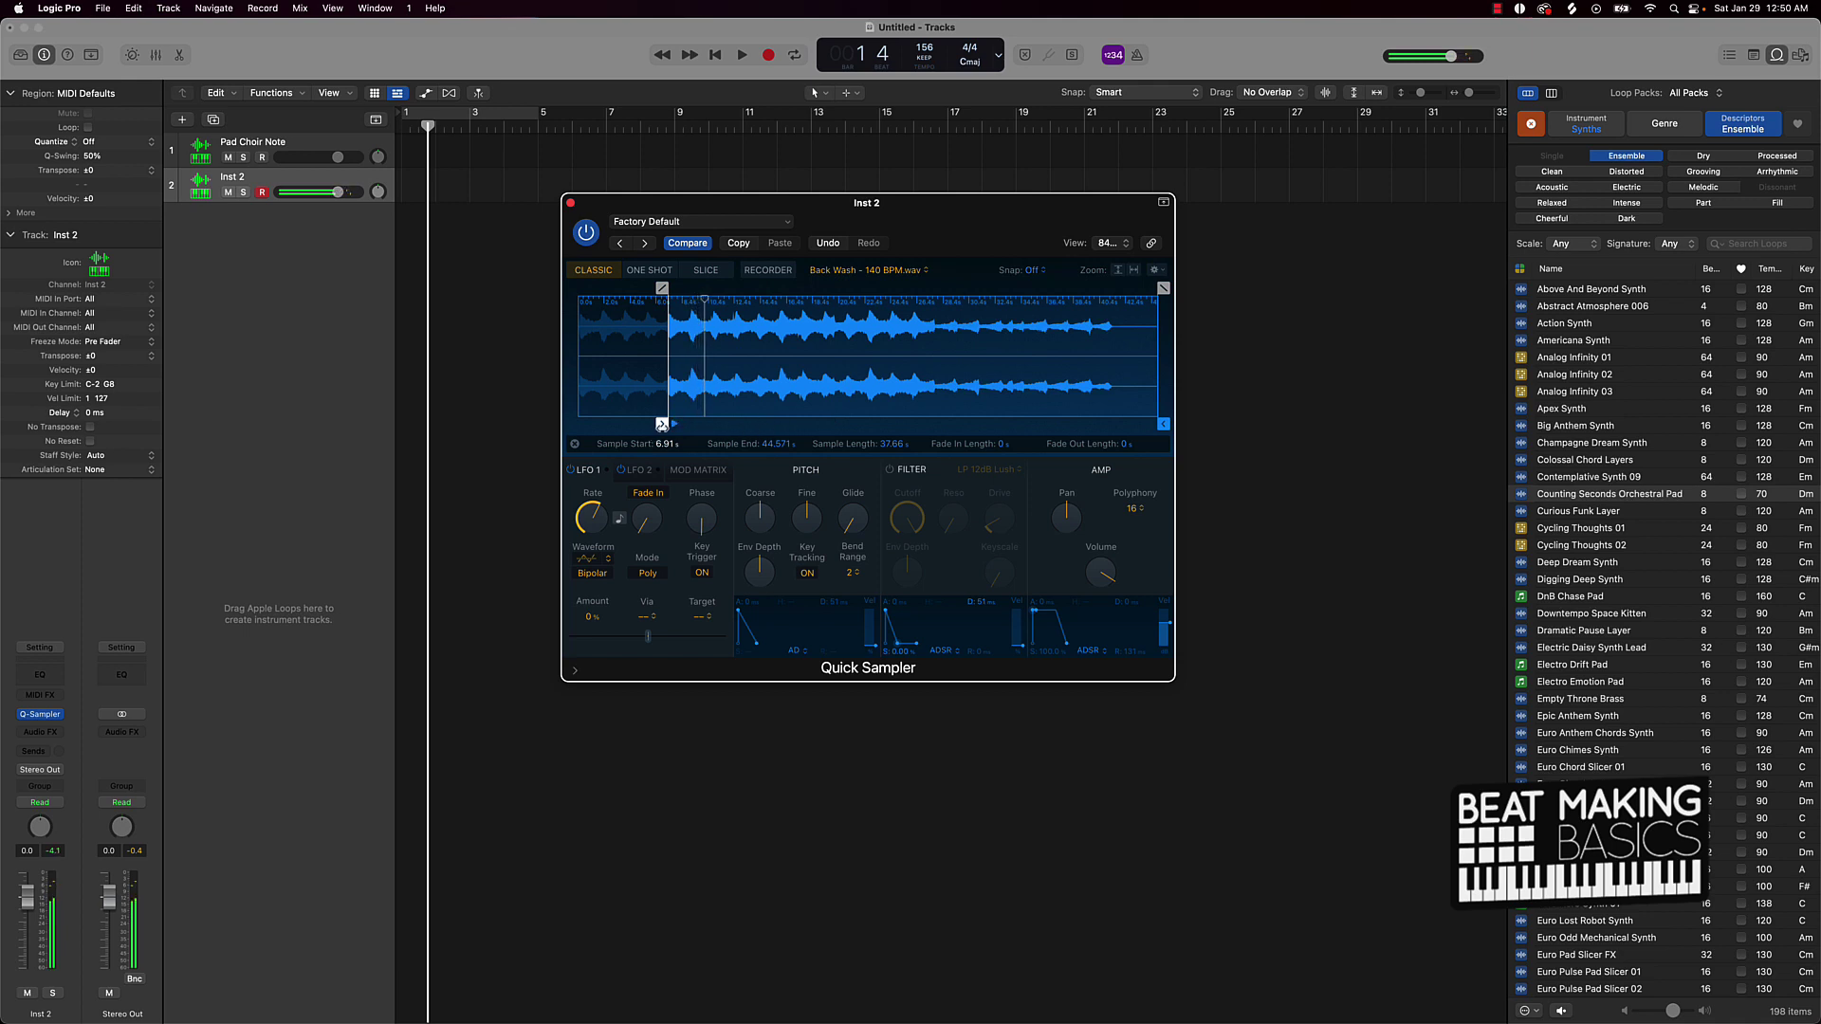
{"action": "mouse_move", "coordinate": [662, 424]}
{"action": "left_mouse_down"}
{"action": "mouse_move", "coordinate": [863, 424]}
{"action": "mouse_move", "coordinate": [795, 424]}
{"action": "left_mouse_up"}
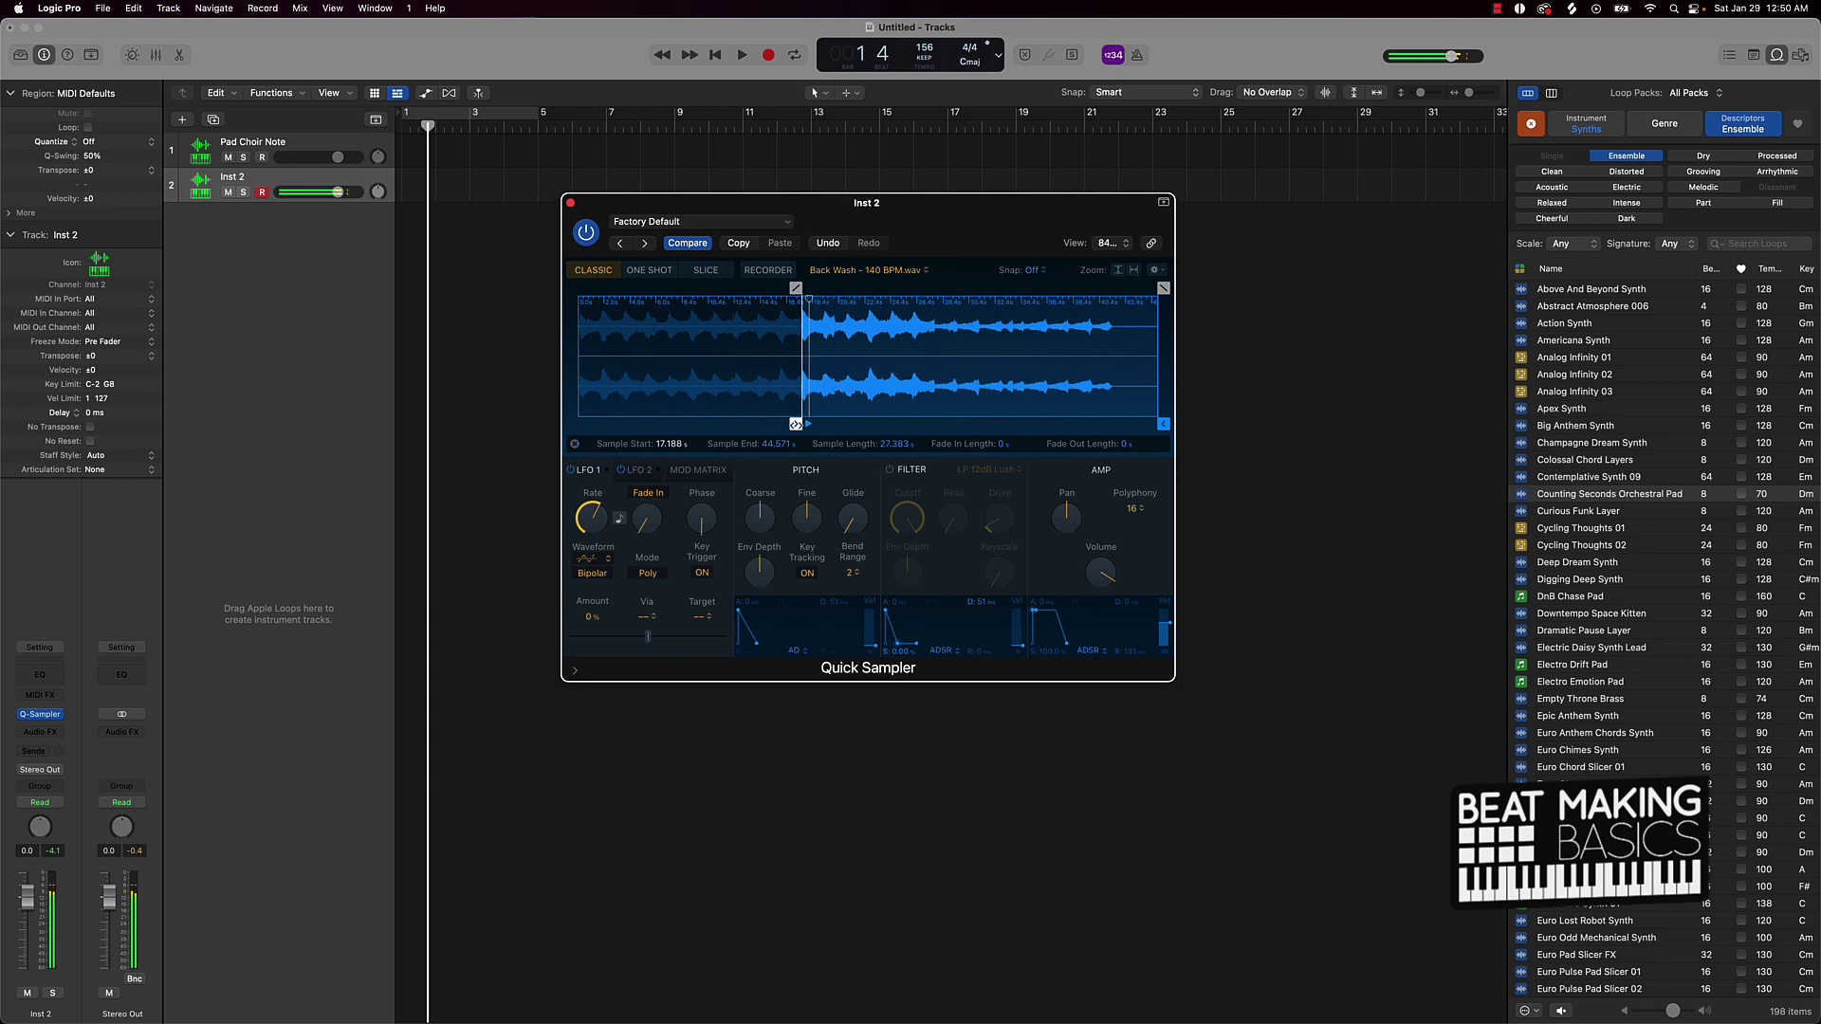
{"action": "left_click_drag", "start_coordinate": [1163, 424], "coordinate": [847, 418]}
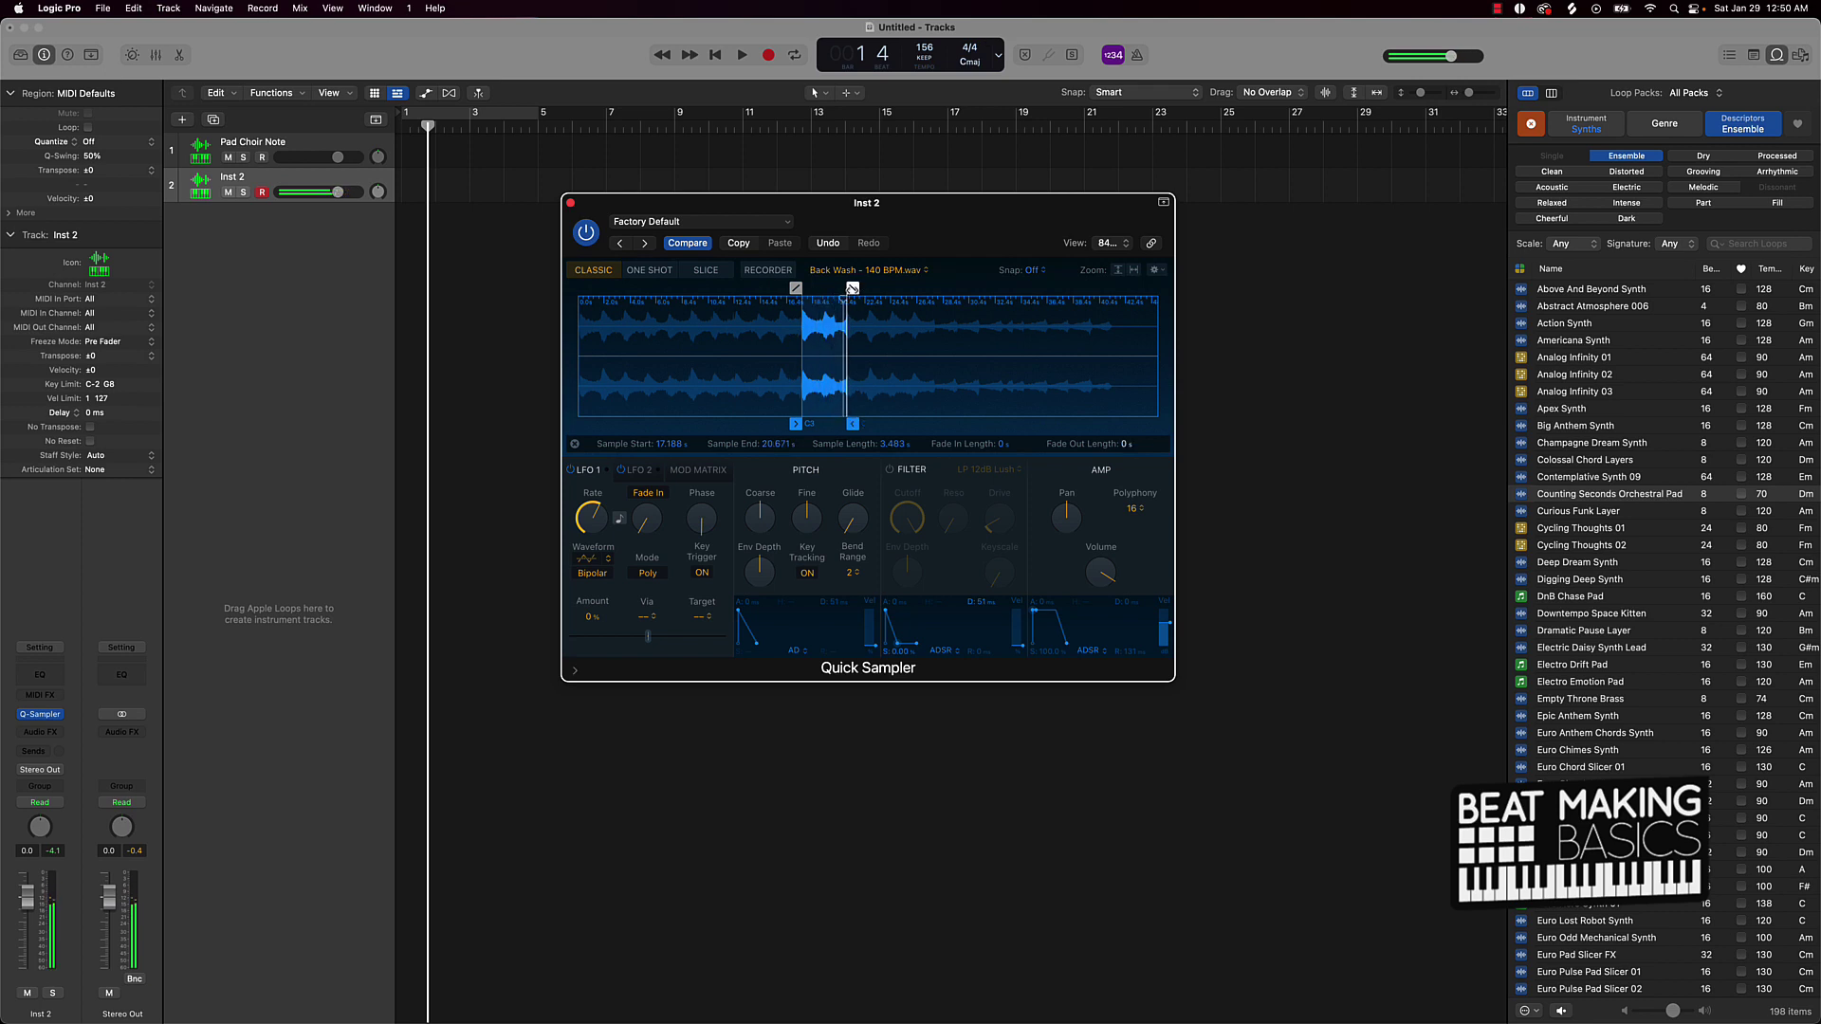
{"action": "left_click_drag", "start_coordinate": [853, 288], "coordinate": [851, 287]}
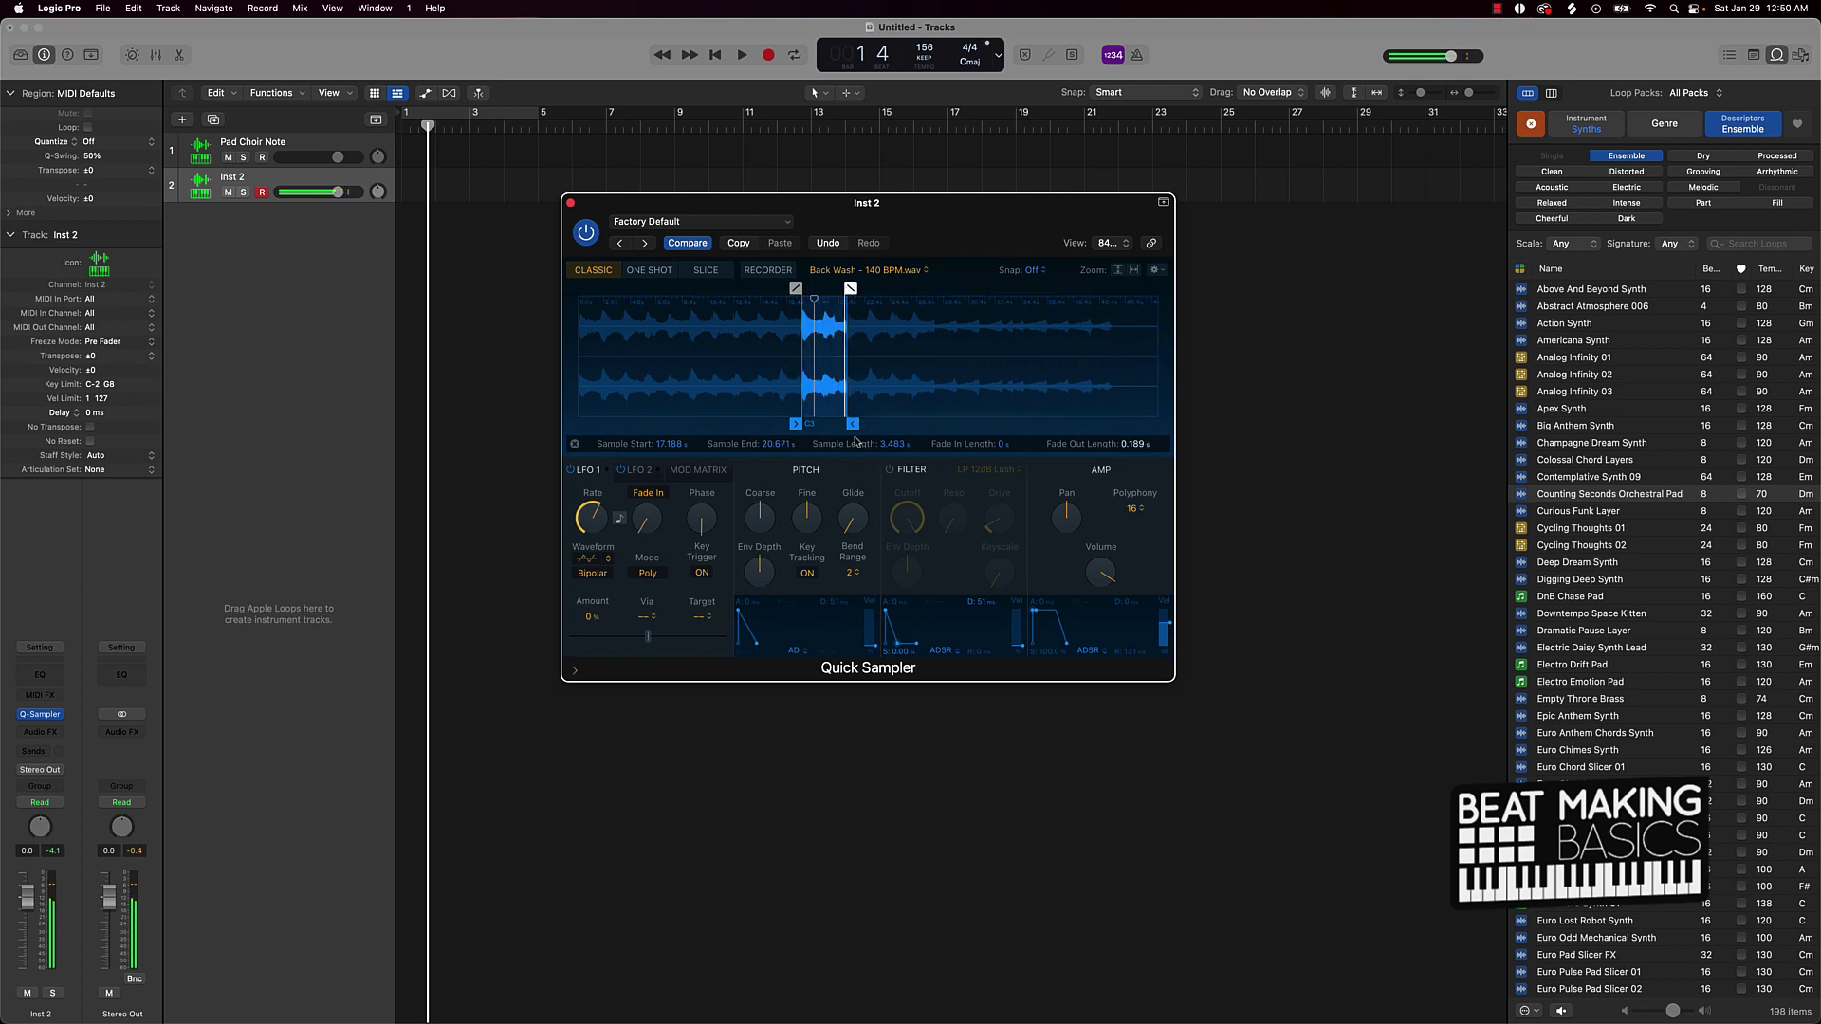
{"action": "left_click", "coordinate": [1039, 445]}
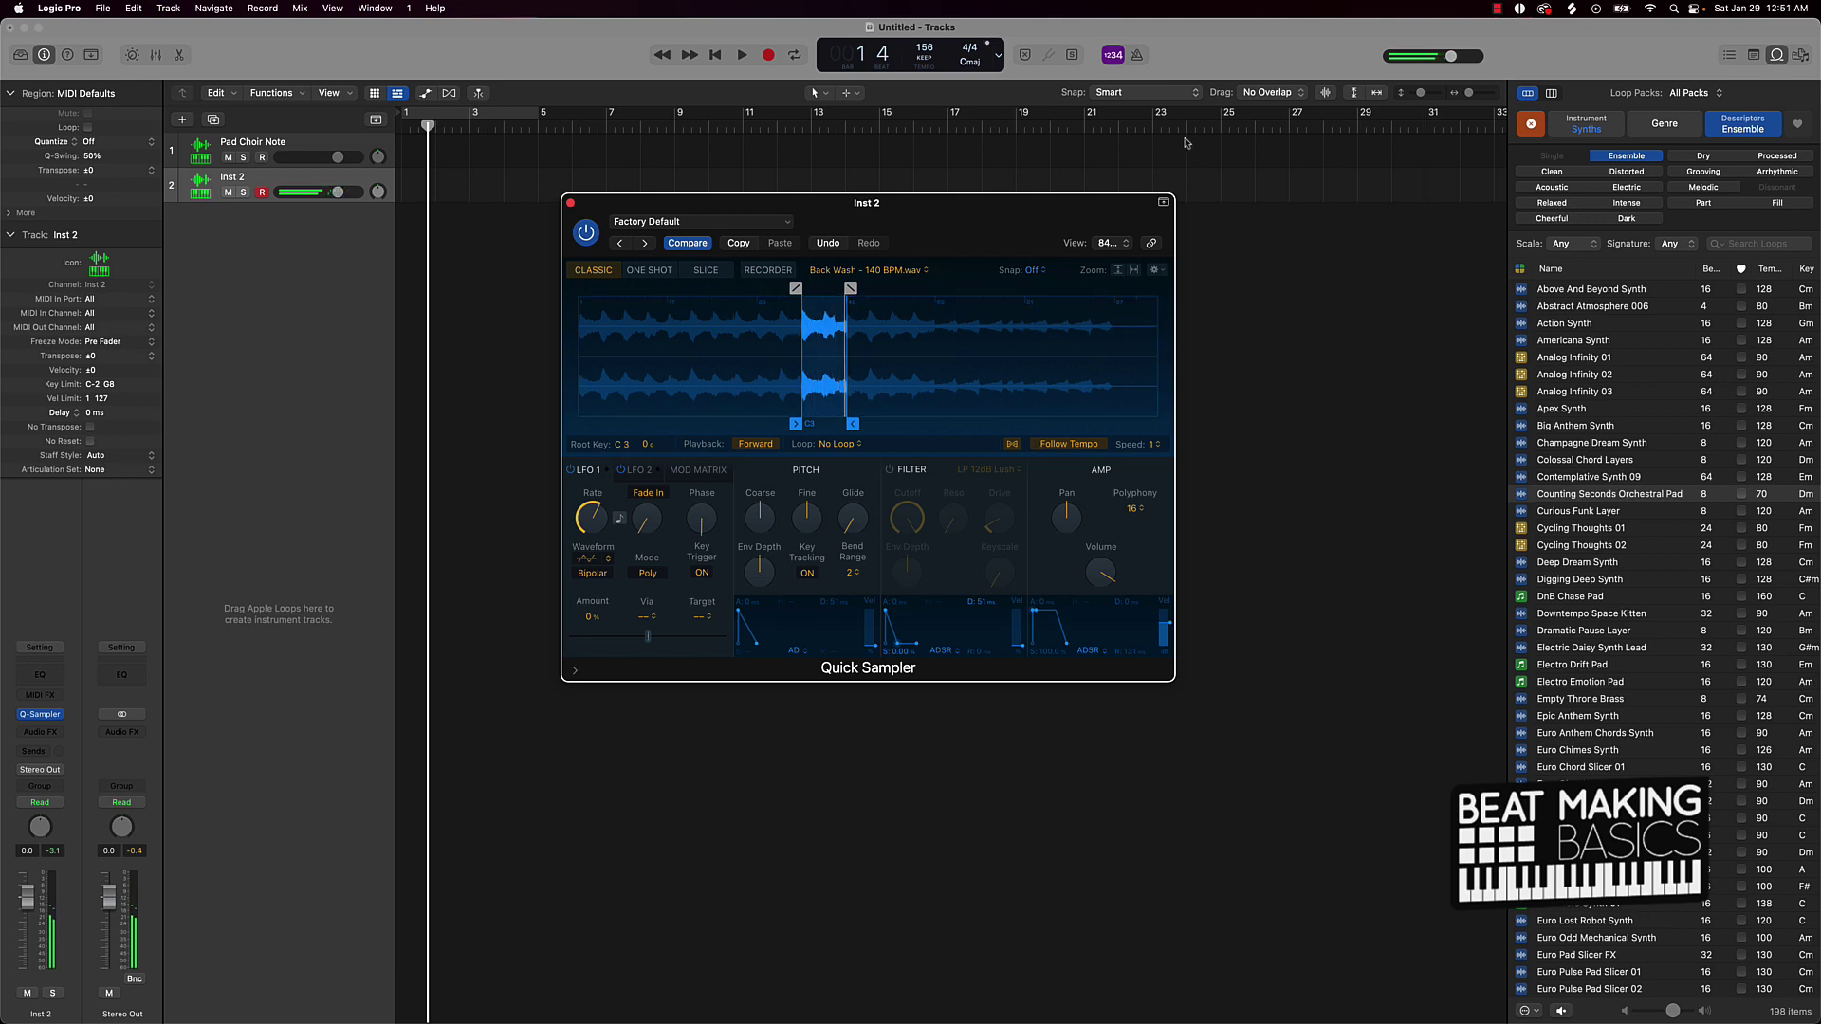
- Save the Back Wash slice as preset 'Back Wash Loop' and close the sampler window
{"action": "left_click", "coordinate": [702, 222]}
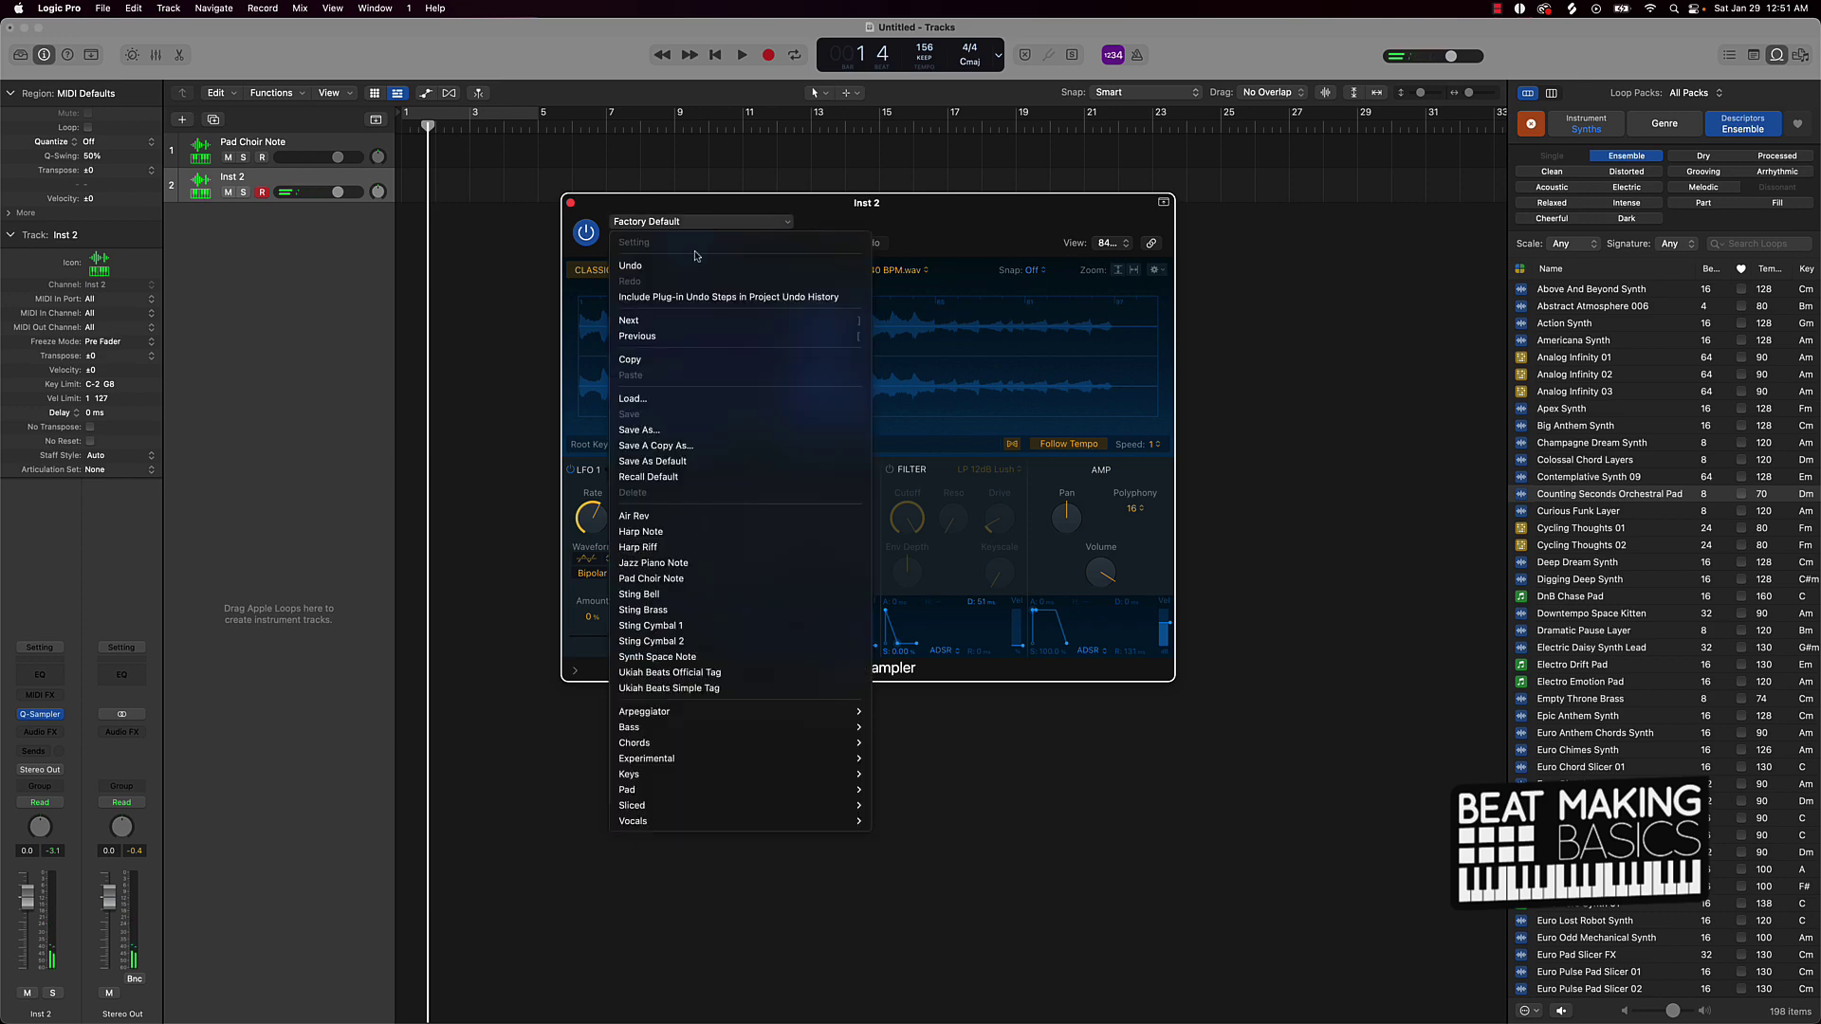
{"action": "left_click", "coordinate": [639, 430]}
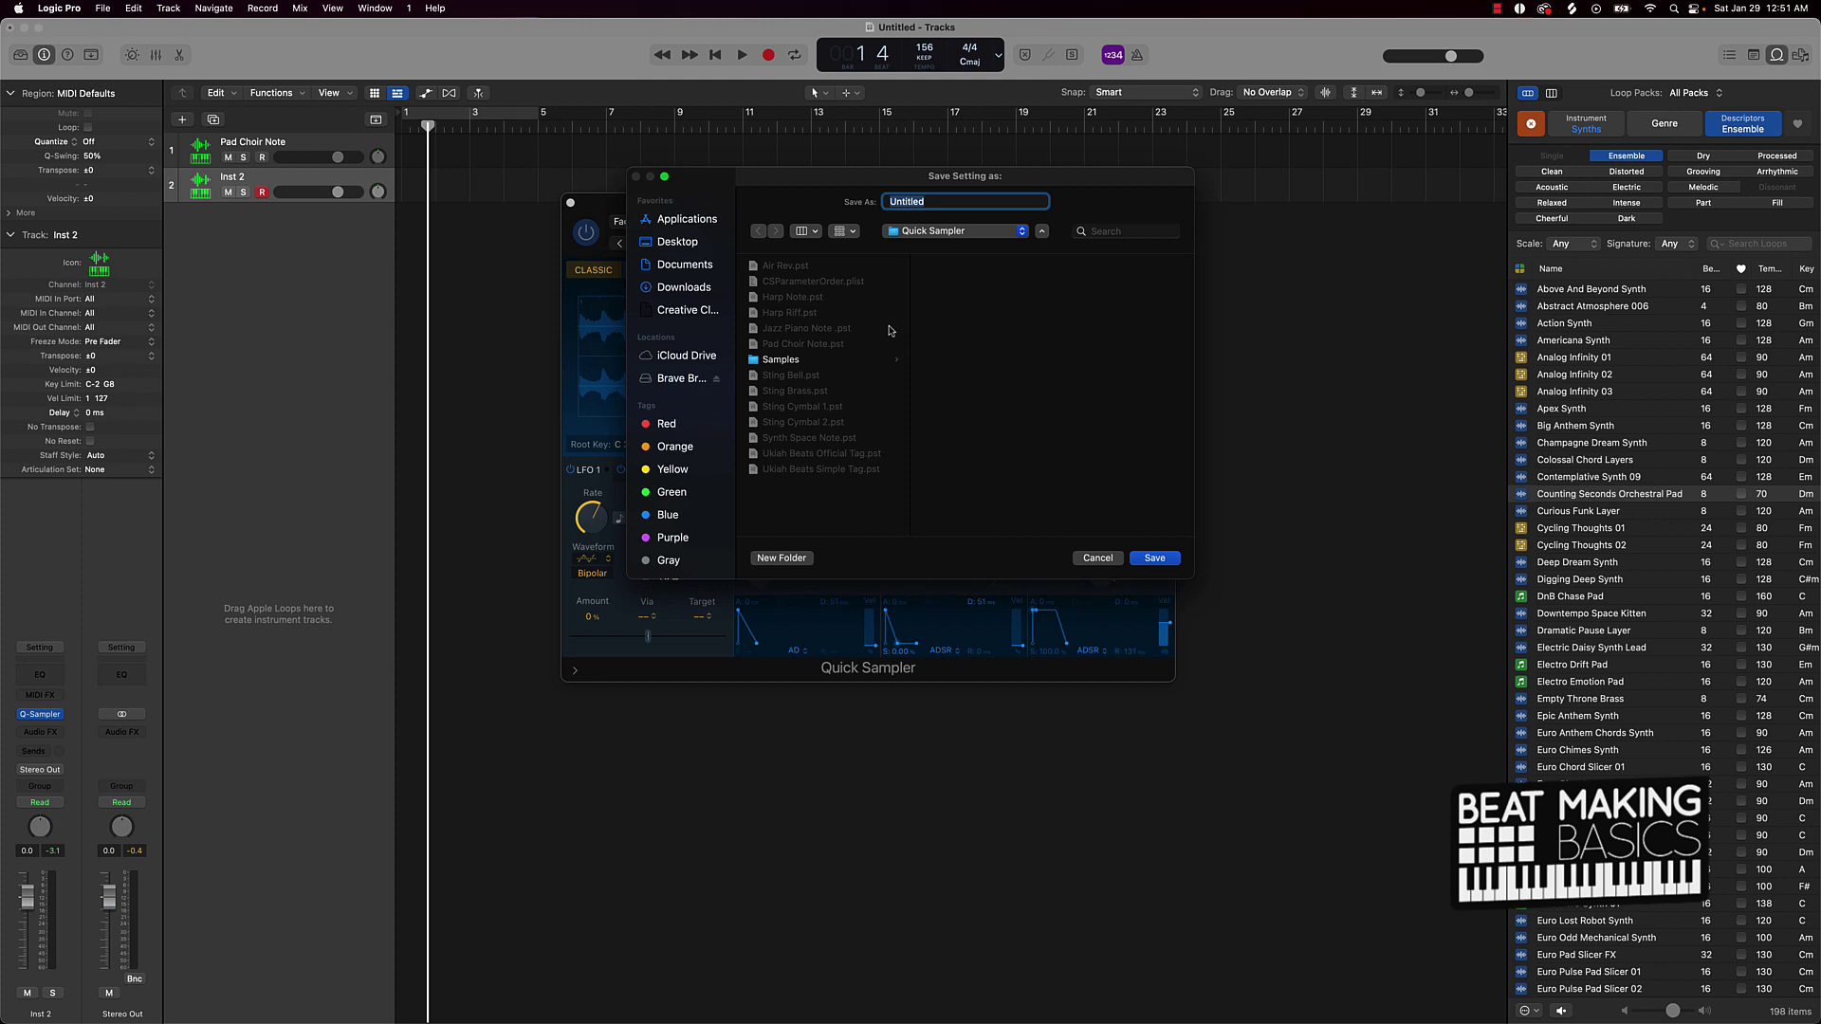
{"action": "type", "text": "Ba"}
{"action": "type", "text": "ck Wash Loop"}
{"action": "key", "text": "Return"}
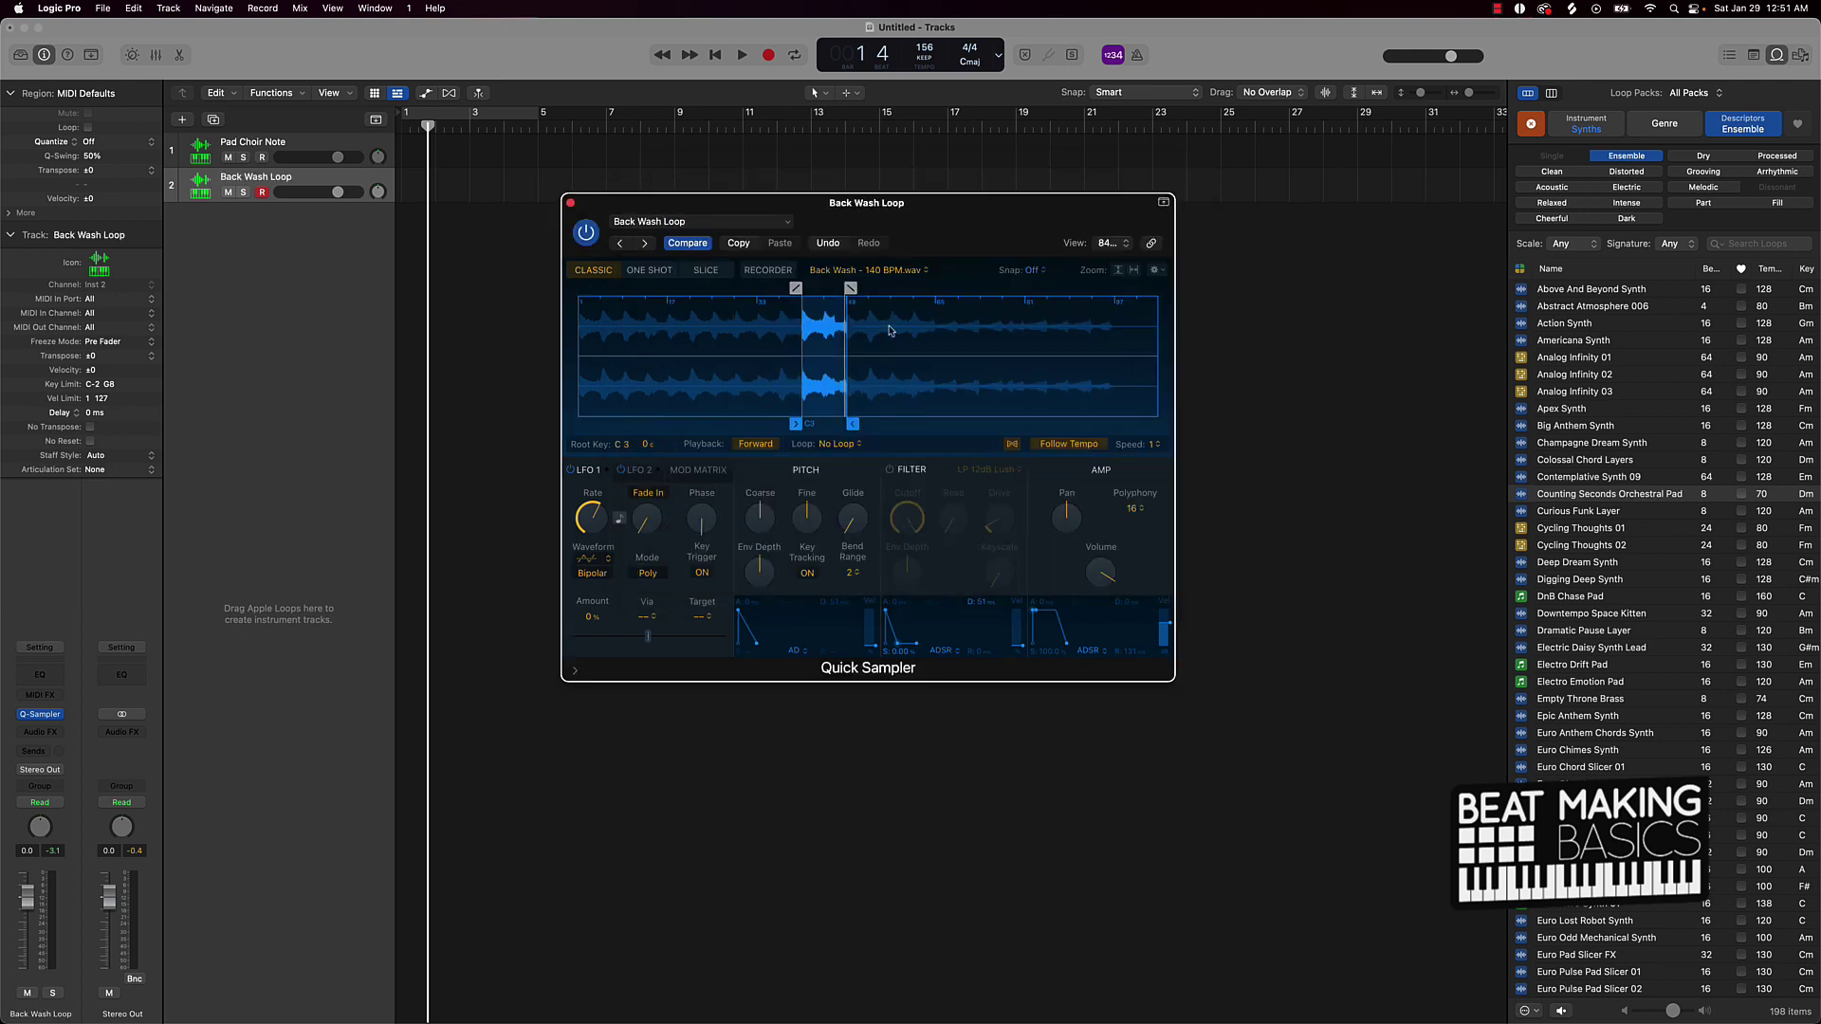
{"action": "left_click", "coordinate": [571, 204]}
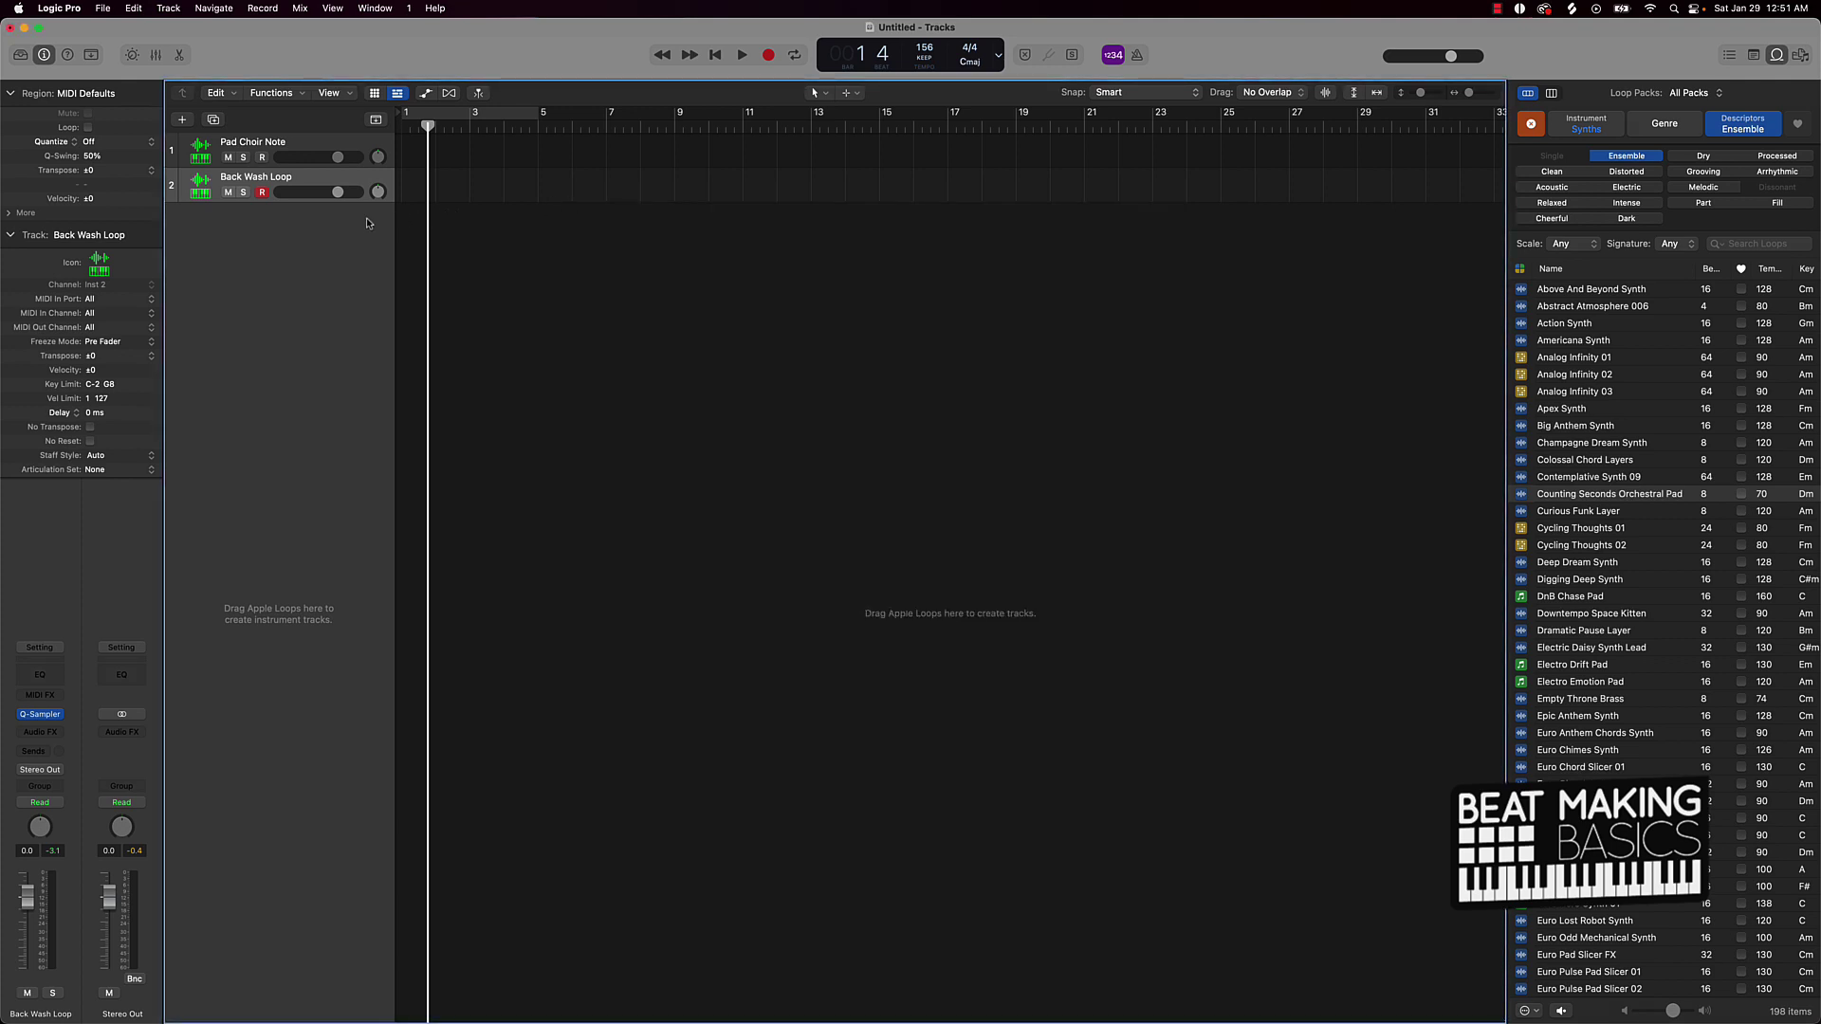